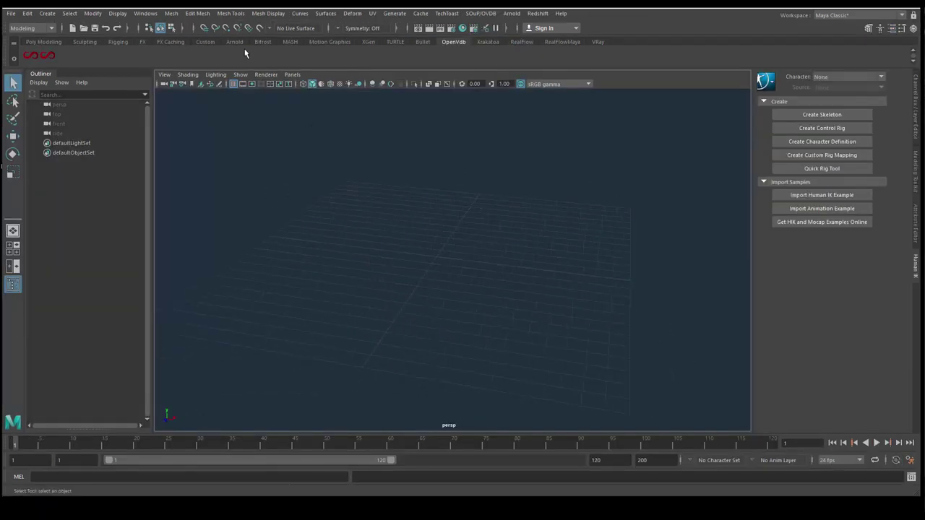
# Switch to the FX menu set and create a 2D fluid container
pyautogui.click(29, 27)
pyautogui.click(26, 73)
pyautogui.click(202, 13)
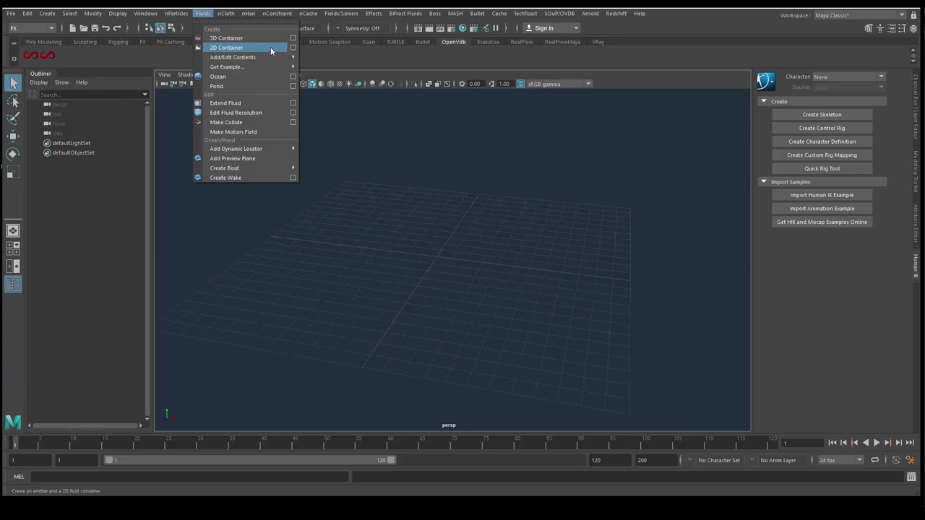
pyautogui.click(270, 47)
pyautogui.moveTo(436, 252)
pyautogui.keyDown('alt'); pyautogui.mouseDown()
pyautogui.moveTo(426, 264)
pyautogui.moveTo(434, 274)
pyautogui.moveTo(378, 252)
pyautogui.moveTo(377, 263)
pyautogui.moveTo(361, 260)
pyautogui.mouseUp(); pyautogui.keyUp('alt')
# Set the container's base resolution to 200 and its X size to 30
pyautogui.hotkey('ctrl', 'a')
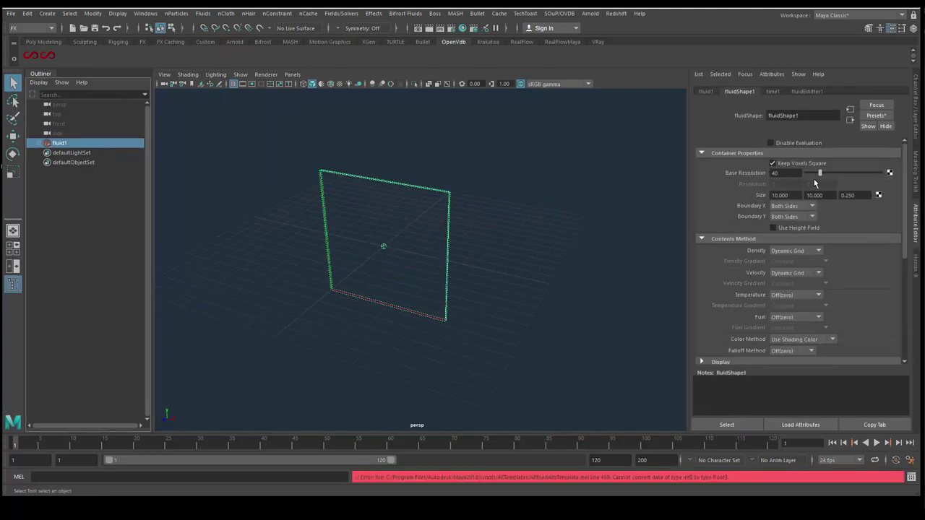
pyautogui.moveTo(821, 175); pyautogui.dragTo(893, 175)
pyautogui.moveTo(791, 195); pyautogui.dragTo(734, 194)
pyautogui.write('30')
pyautogui.press('Return')
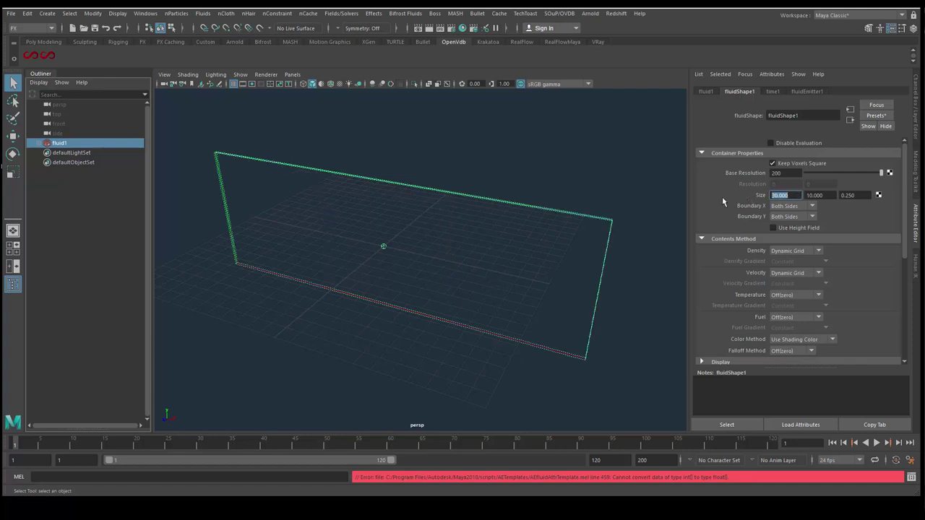
pyautogui.moveTo(466, 258)
pyautogui.keyDown('alt'); pyautogui.mouseDown()
pyautogui.moveTo(463, 239)
pyautogui.moveTo(461, 251)
pyautogui.moveTo(484, 262)
pyautogui.moveTo(471, 274)
pyautogui.mouseUp(); pyautogui.keyUp('alt')
pyautogui.moveTo(470, 275)
pyautogui.keyDown('alt'); pyautogui.mouseDown(button='middle')
pyautogui.moveTo(450, 288)
pyautogui.moveTo(445, 276)
pyautogui.mouseUp(button='middle'); pyautogui.keyUp('alt')
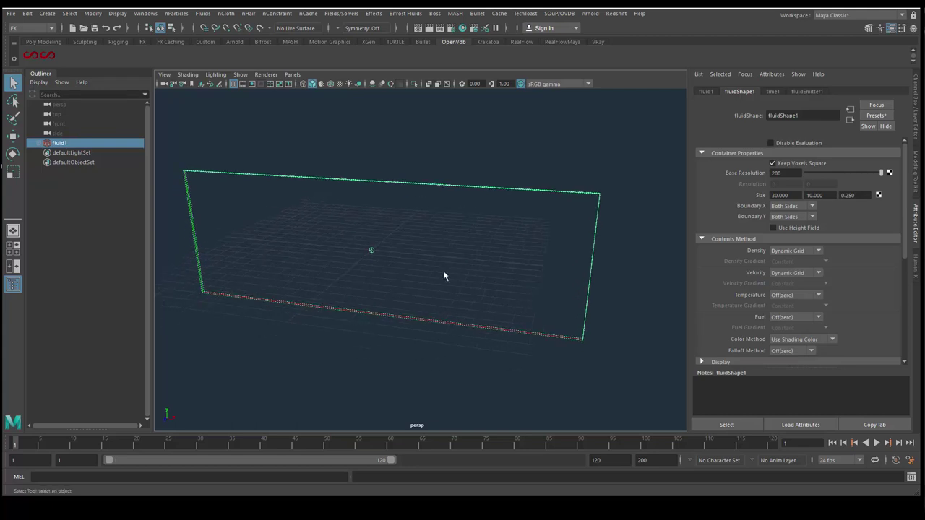
# Delete the default fluidEmitter1 under fluid1
pyautogui.click(41, 144)
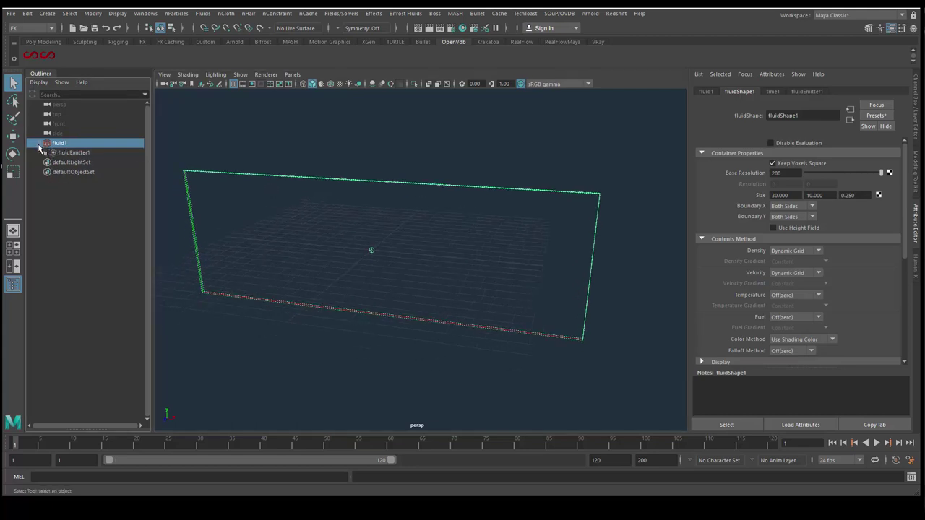
pyautogui.click(65, 154)
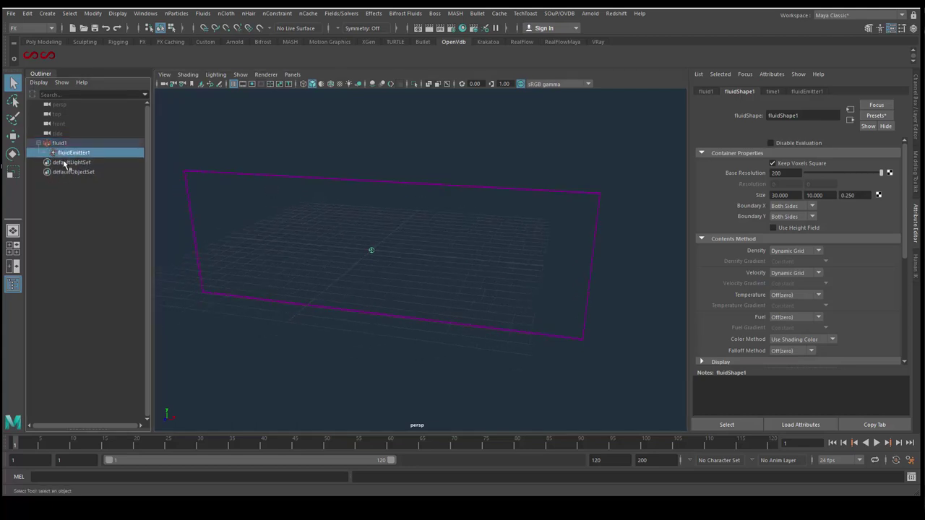
pyautogui.press('Delete')
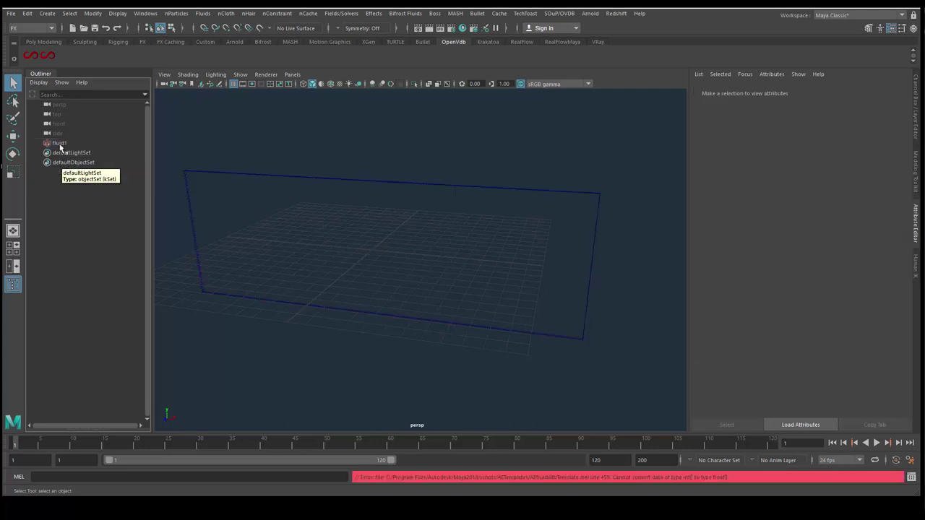
# Show shape nodes in the Outliner and select fluidShape1
pyautogui.click(59, 143)
pyautogui.click(38, 82)
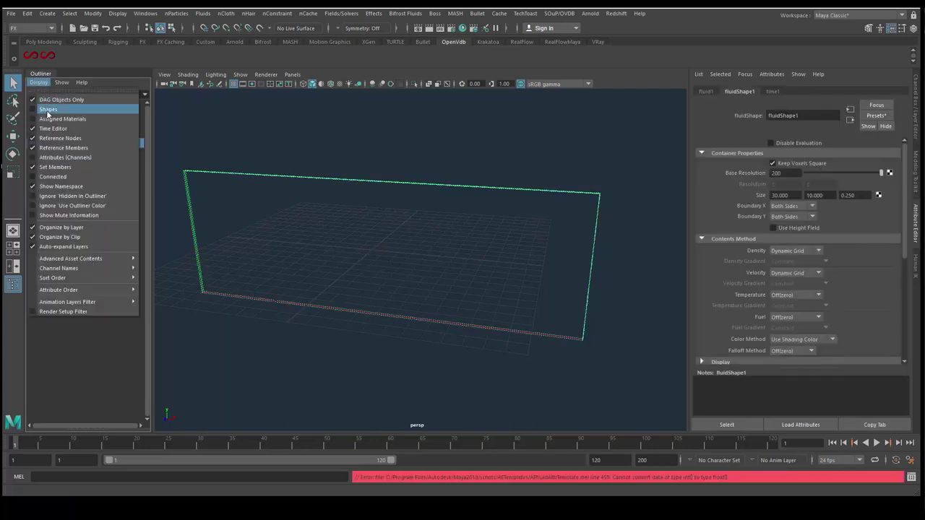
pyautogui.click(54, 109)
pyautogui.click(70, 155)
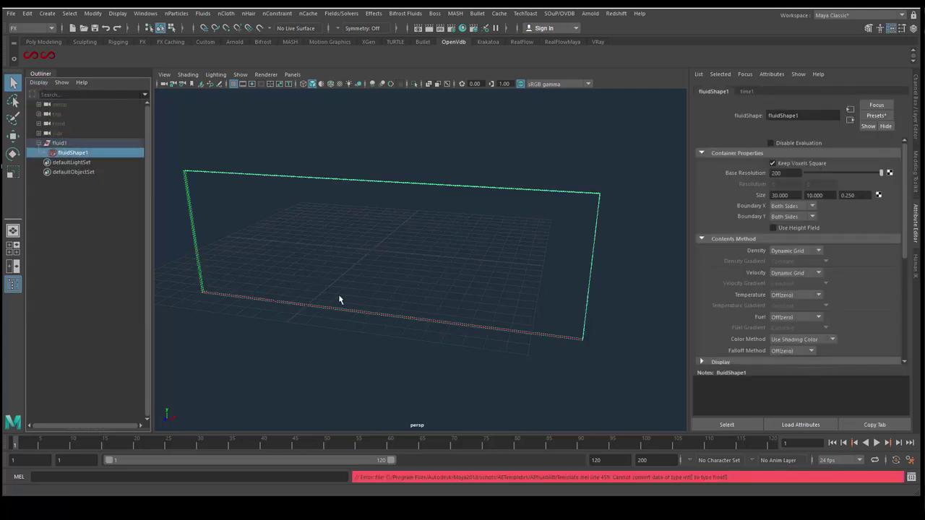
pyautogui.keyDown('alt'); pyautogui.moveTo(340, 294); pyautogui.dragTo(336, 296); pyautogui.keyUp('alt')
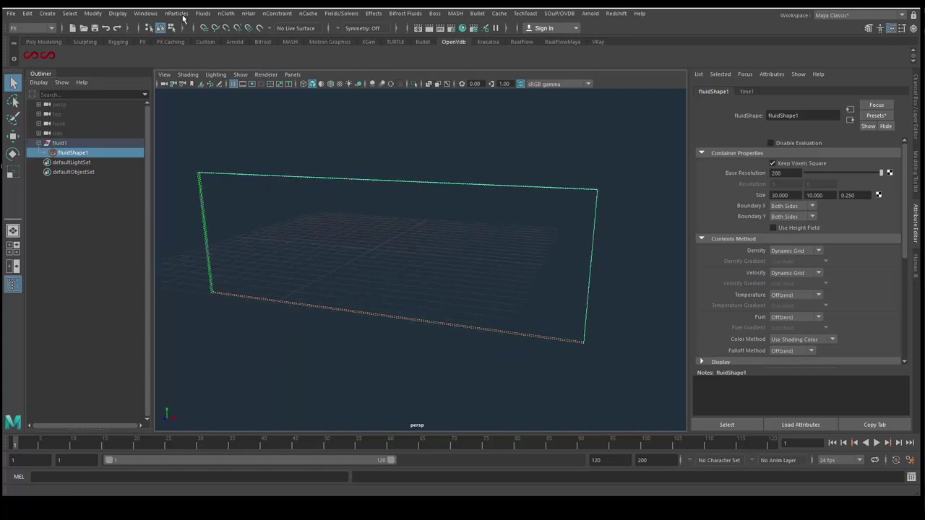
# Add two new emitters, fluidEmitter1 and fluidEmitter2, to fluid1
pyautogui.click(205, 14)
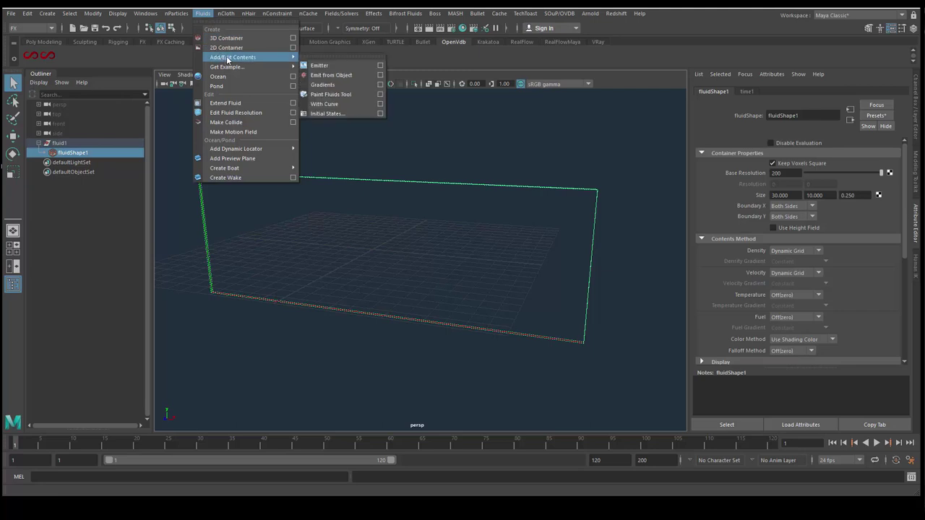
pyautogui.moveTo(232, 57)
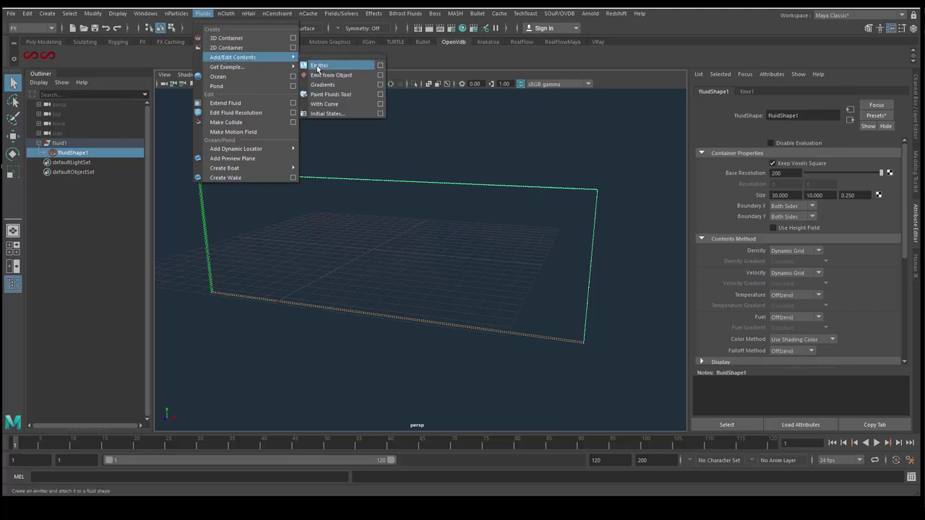
pyautogui.click(318, 65)
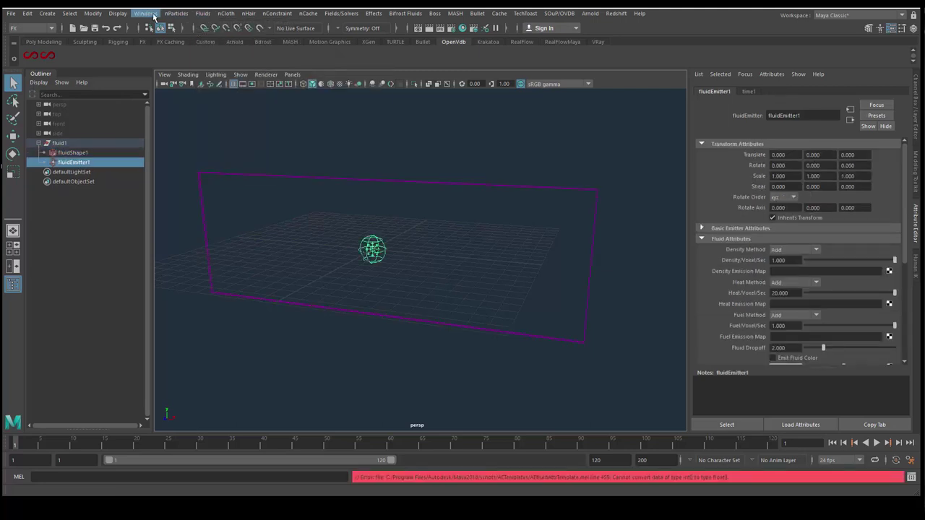
pyautogui.click(76, 143)
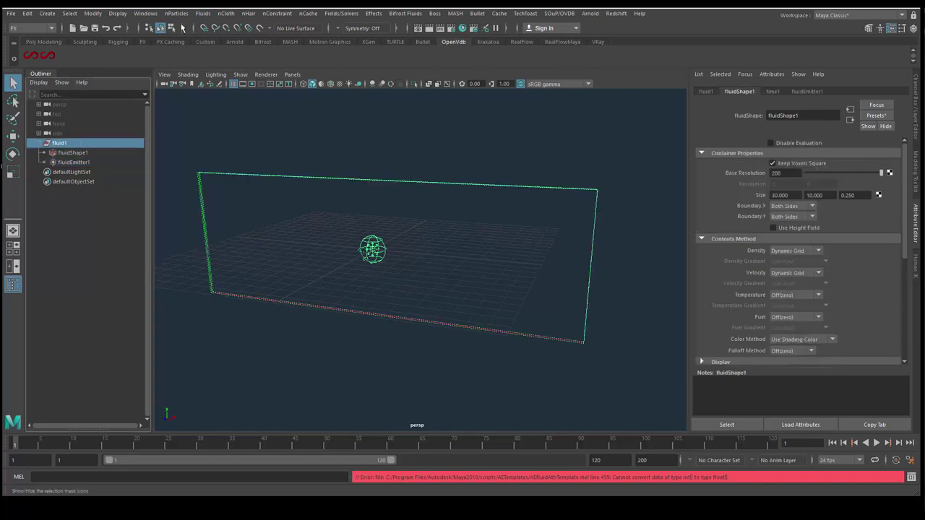
pyautogui.click(187, 15)
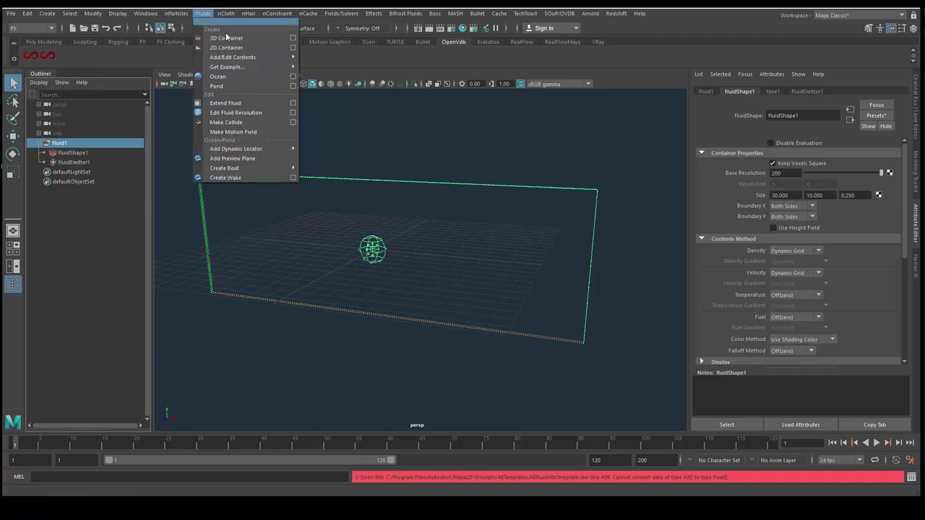
pyautogui.moveTo(202, 13)
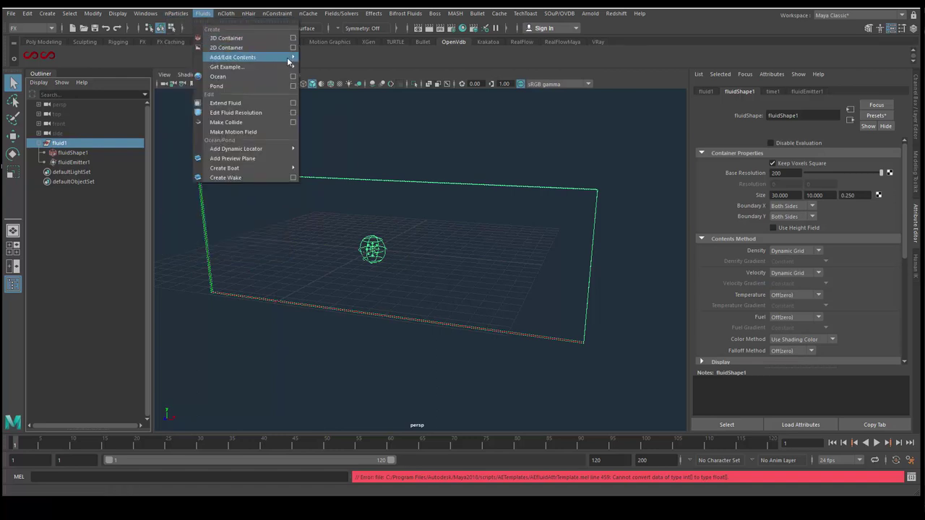
pyautogui.moveTo(233, 57)
pyautogui.click(315, 67)
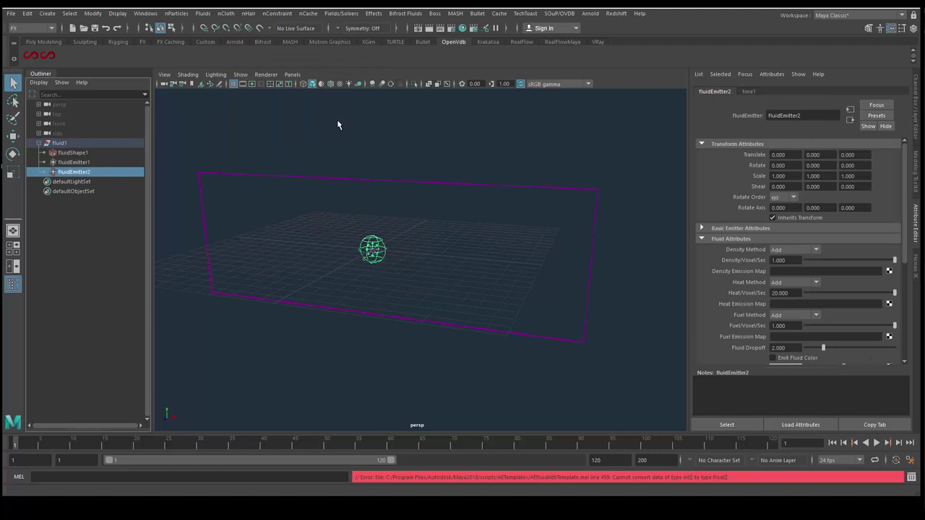
pyautogui.click(86, 163)
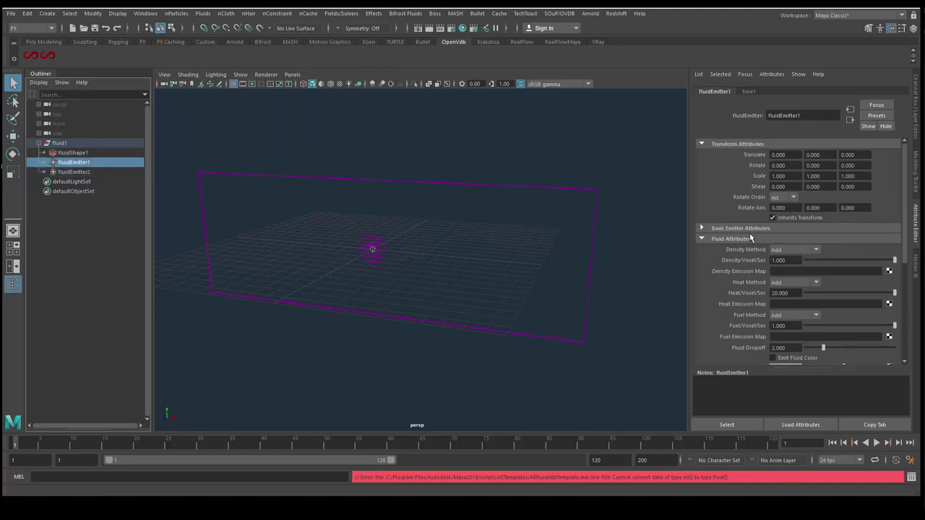
# Set fluidEmitter1's volume shape to Cube
pyautogui.click(76, 166)
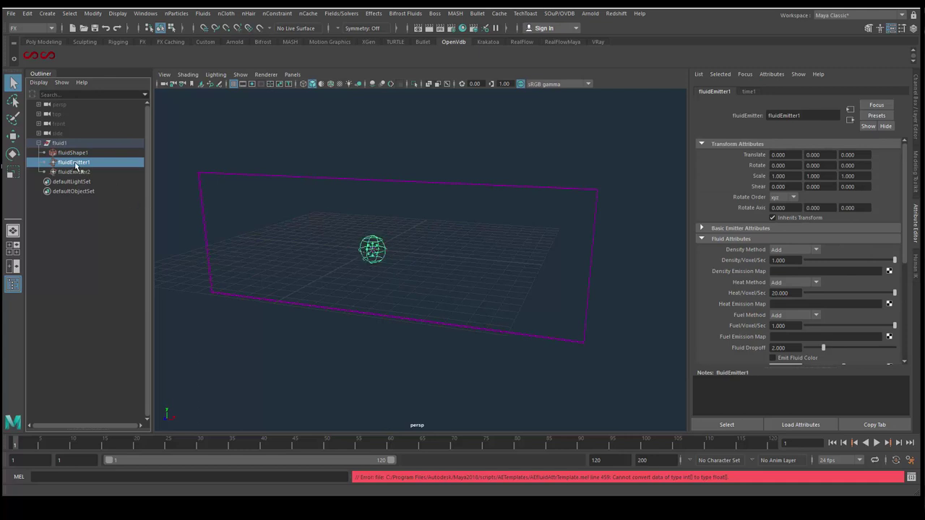
pyautogui.click(746, 229)
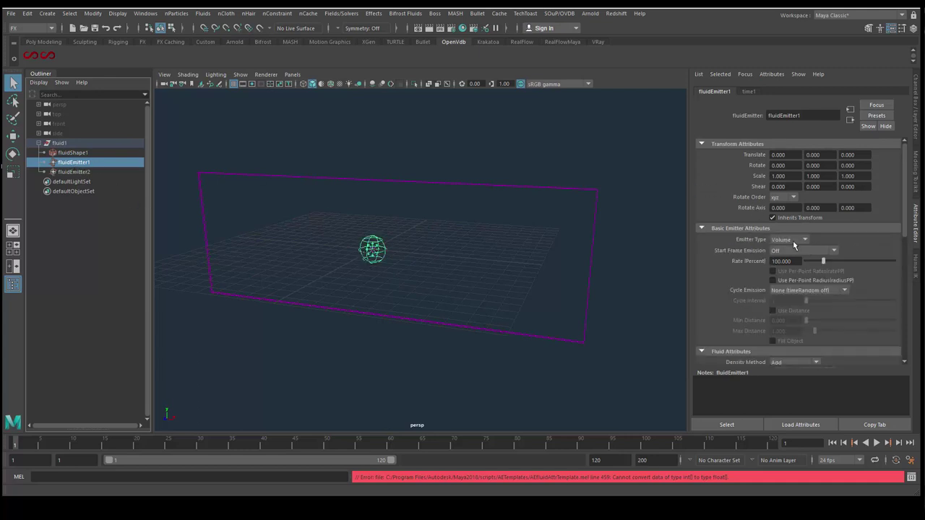
pyautogui.scroll(-3, 794, 243)
pyautogui.scroll(-3, 795, 245)
pyautogui.scroll(-3, 796, 250)
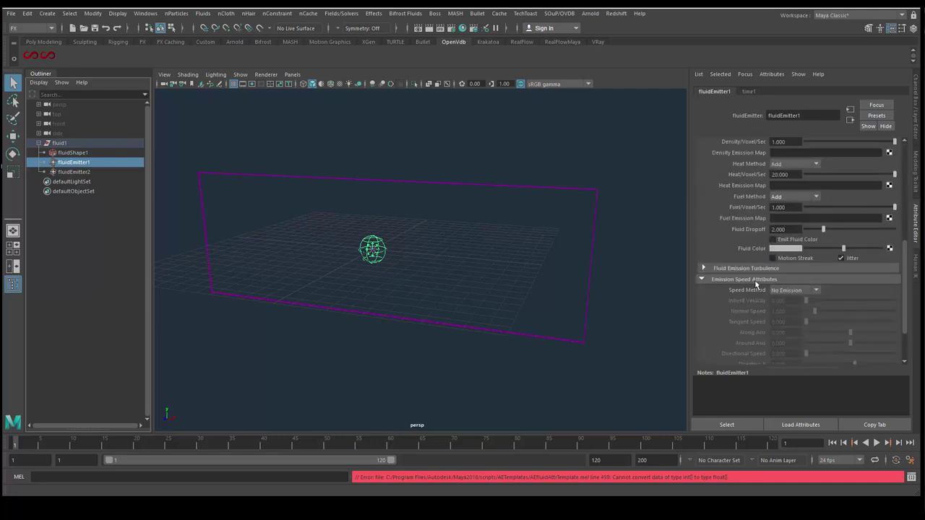
pyautogui.scroll(3, 751, 269)
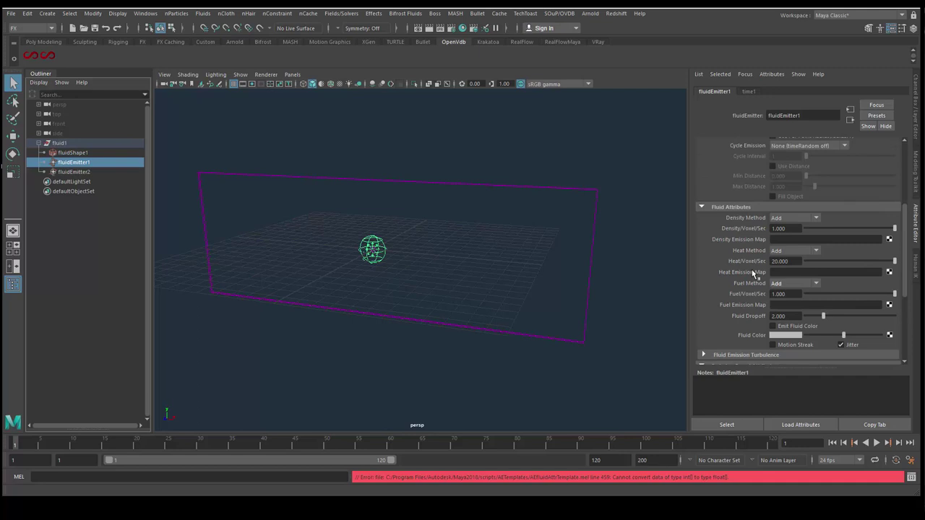
pyautogui.scroll(-4, 752, 270)
pyautogui.scroll(-2, 751, 272)
pyautogui.click(768, 333)
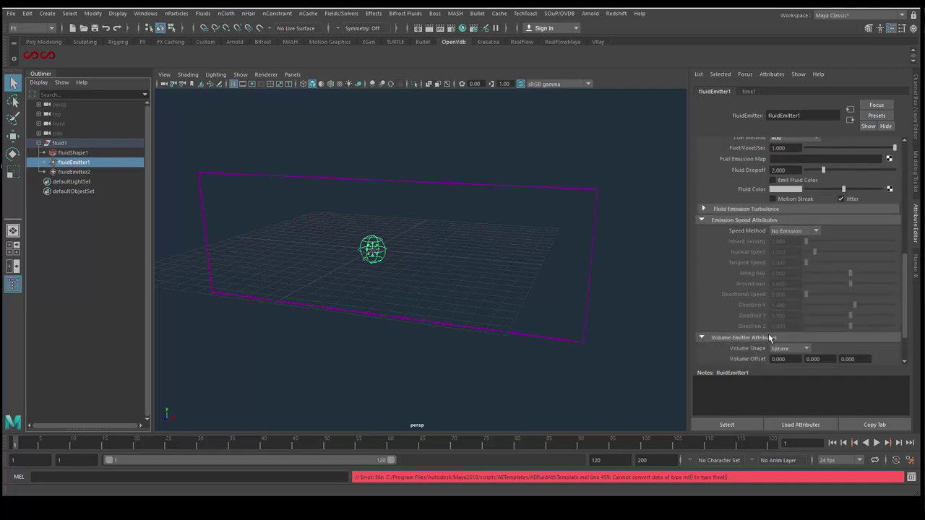
pyautogui.scroll(-2, 768, 333)
pyautogui.click(792, 298)
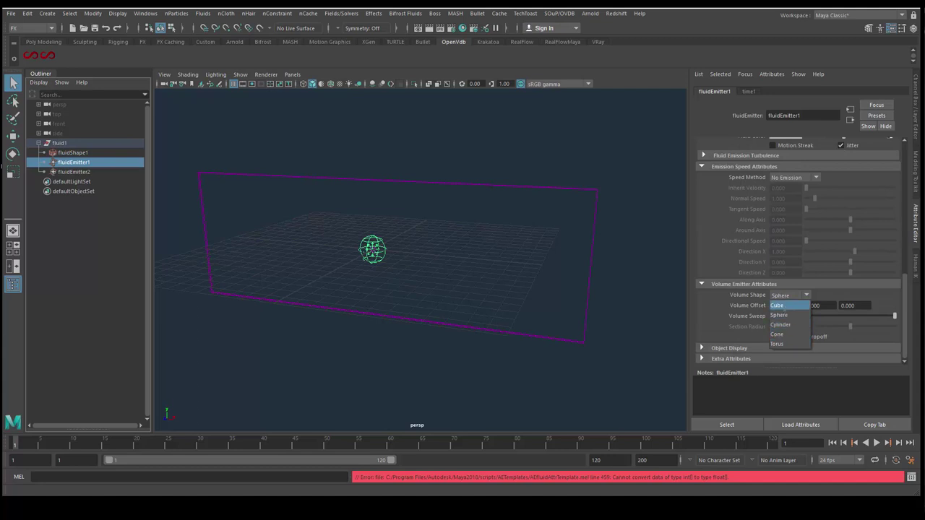
pyautogui.click(785, 306)
# Set fluidEmitter2's volume shape to Cube as well
pyautogui.click(86, 174)
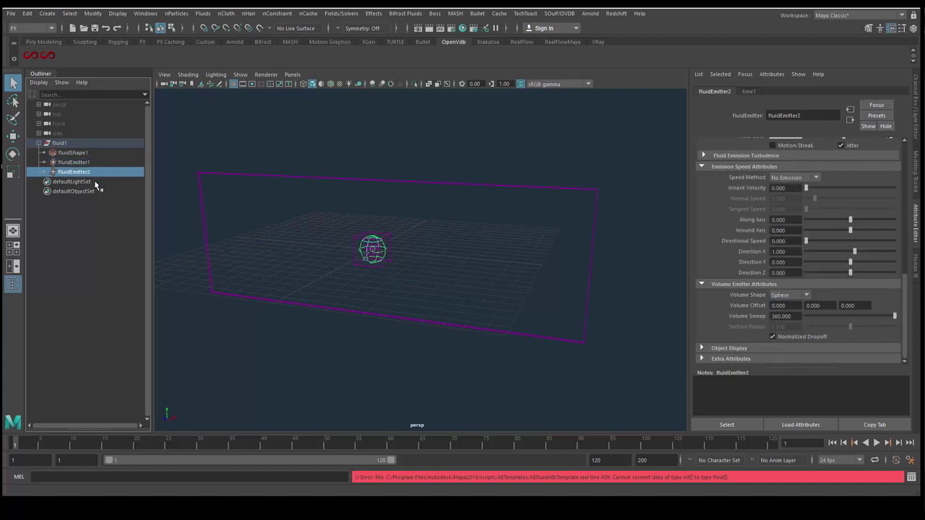
pyautogui.click(790, 297)
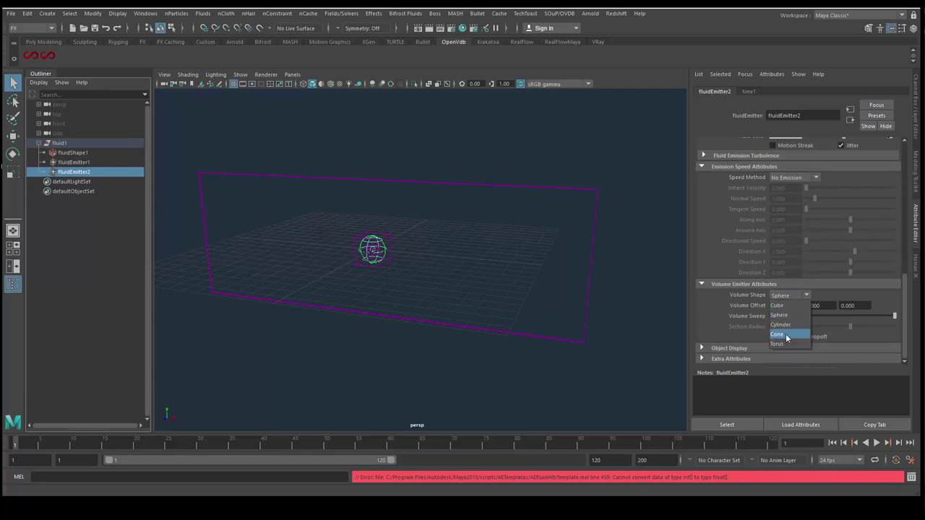
pyautogui.click(781, 305)
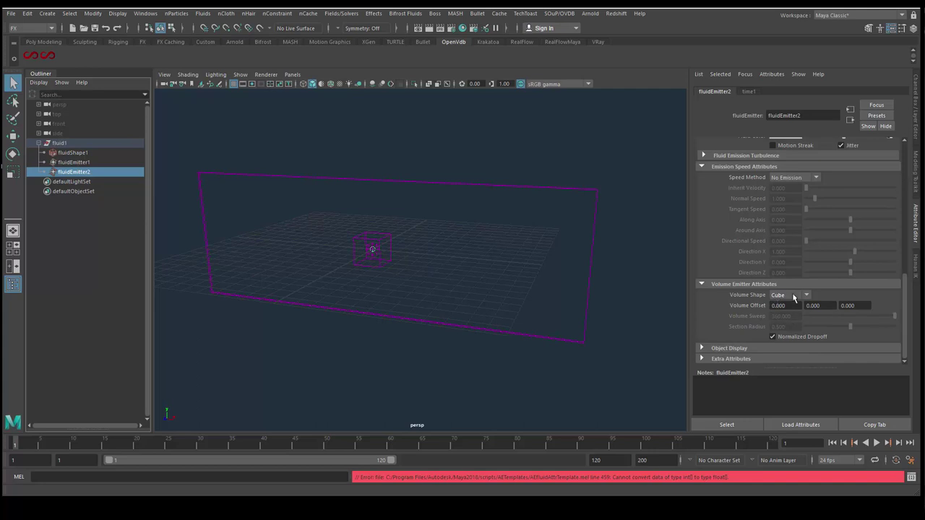
pyautogui.scroll(2, 792, 296)
pyautogui.scroll(1, 790, 293)
pyautogui.scroll(3, 767, 284)
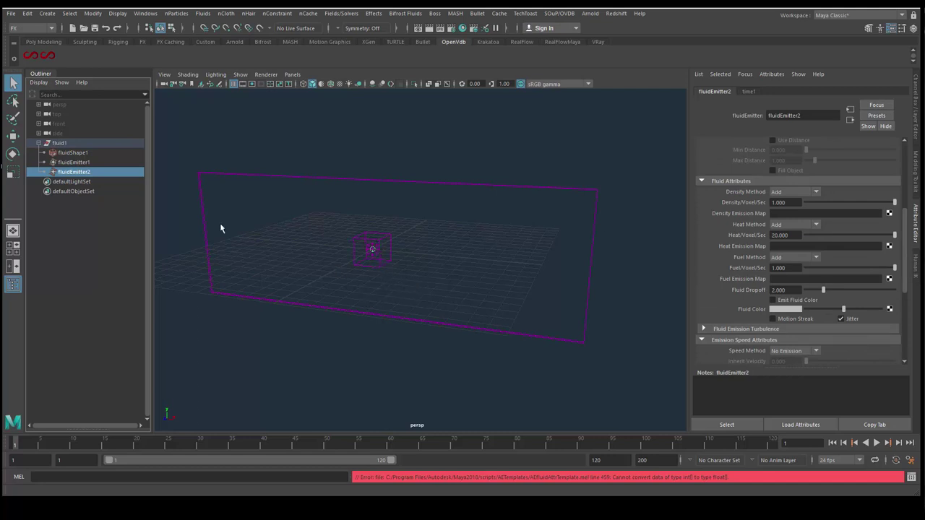
# Move fluidEmitter1 to the right along X
pyautogui.click(86, 163)
pyautogui.press('r')
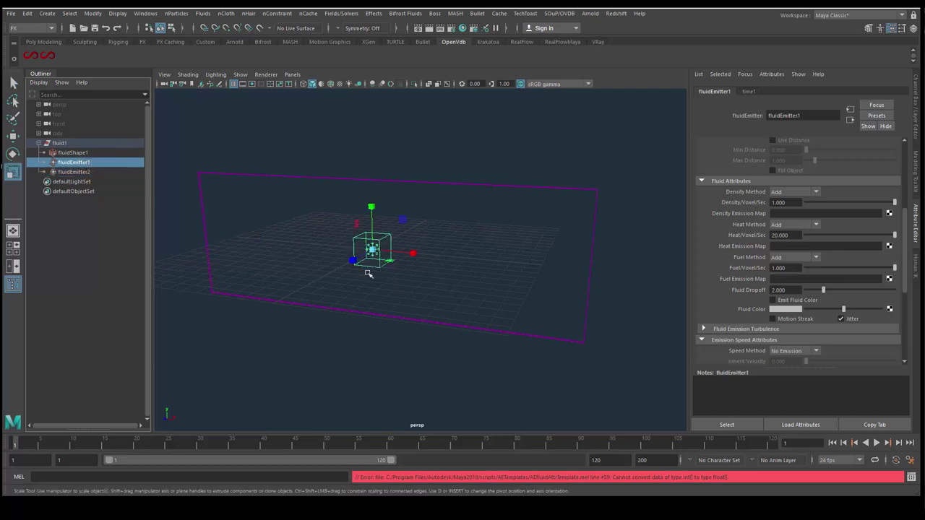
pyautogui.press('w')
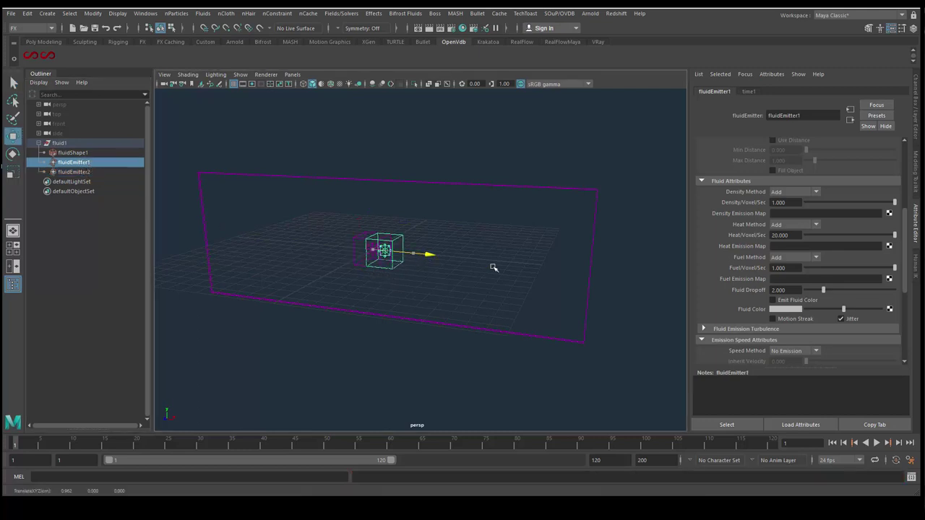
pyautogui.moveTo(427, 253); pyautogui.dragTo(567, 267)
pyautogui.click(383, 243)
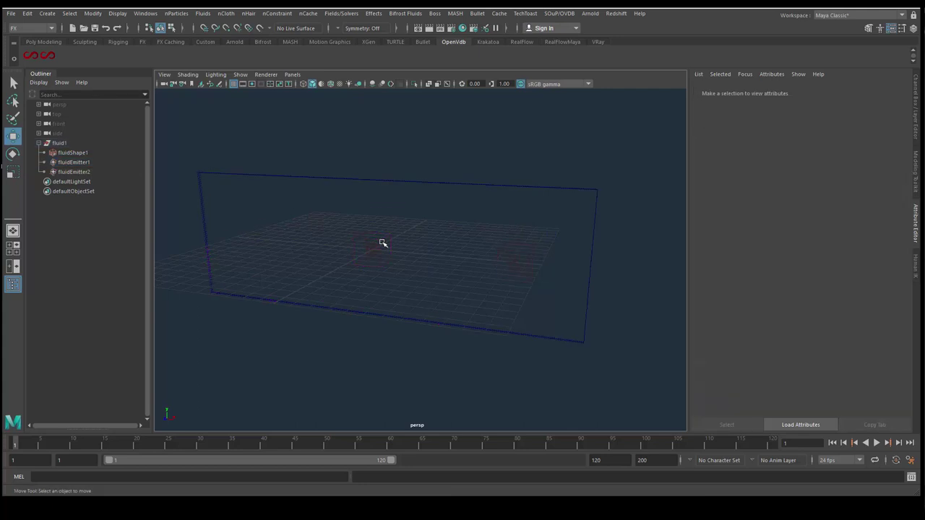
pyautogui.moveTo(375, 232); pyautogui.dragTo(388, 250)
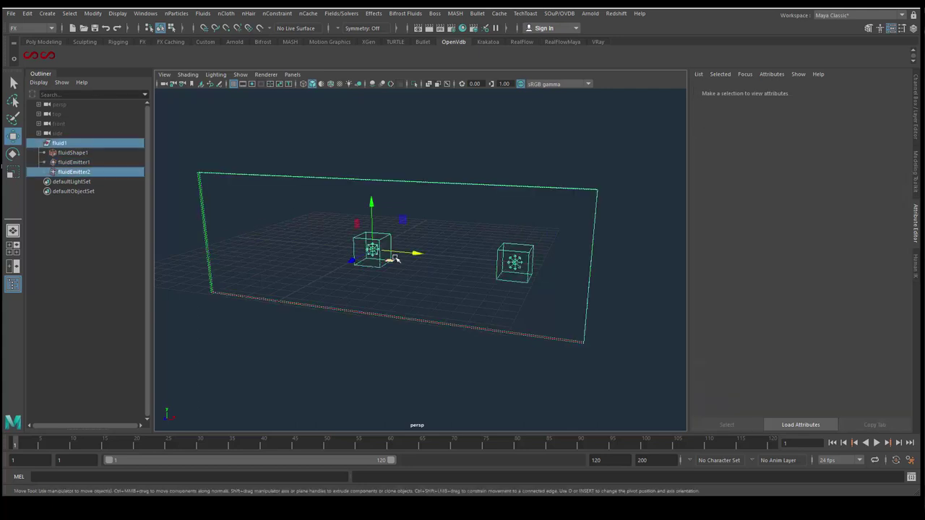
pyautogui.moveTo(372, 208); pyautogui.dragTo(373, 250)
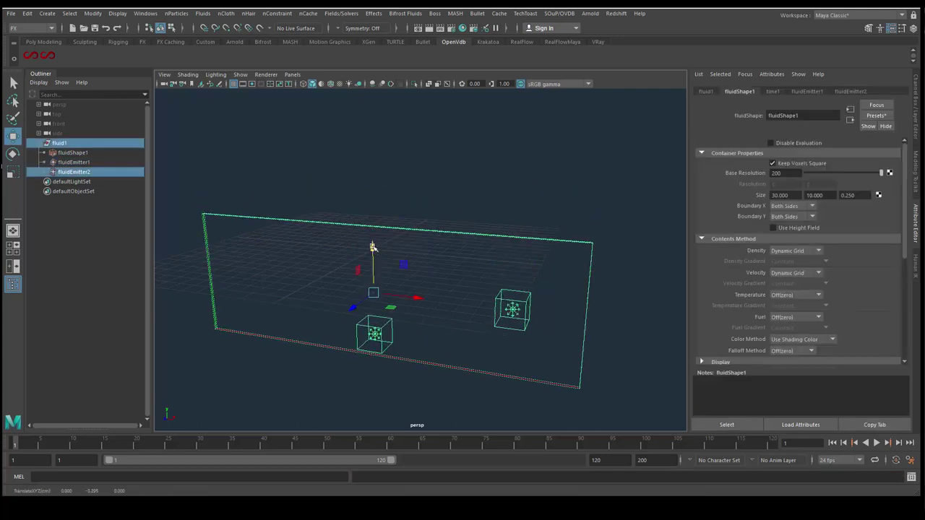
pyautogui.hotkey('ctrl', 'z')
pyautogui.click(355, 336)
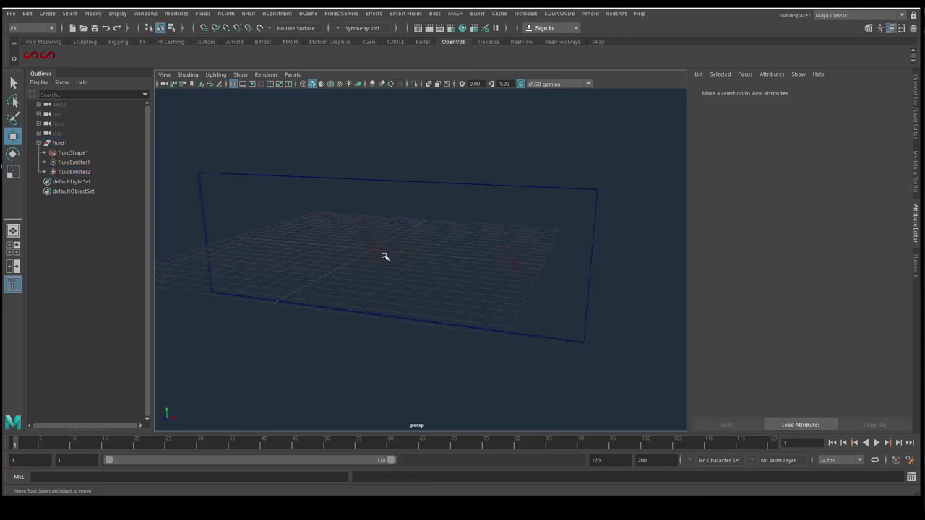
pyautogui.moveTo(384, 256); pyautogui.dragTo(377, 246)
pyautogui.moveTo(371, 204); pyautogui.dragTo(370, 223)
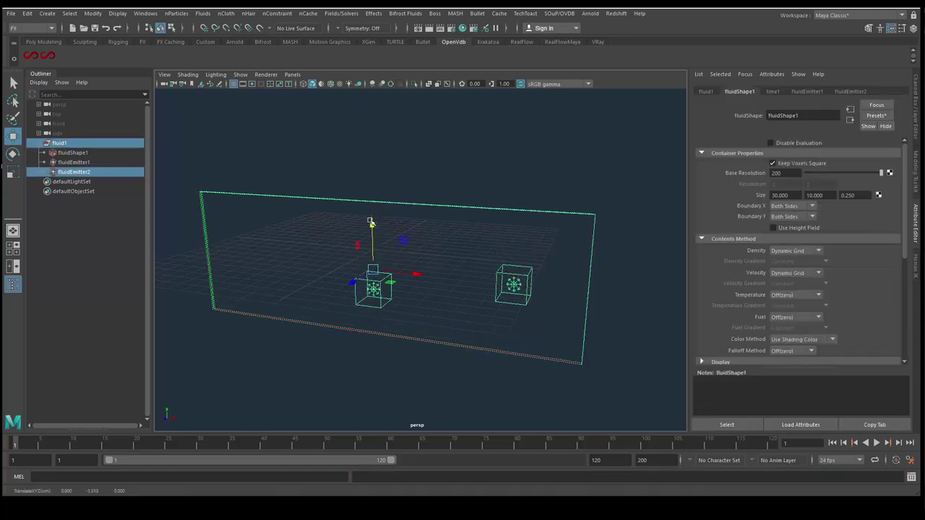
pyautogui.hotkey('ctrl', 'z')
# Move fluidEmitter2 to the container's bottom left and fluidEmitter1 to its bottom right
pyautogui.click(78, 163)
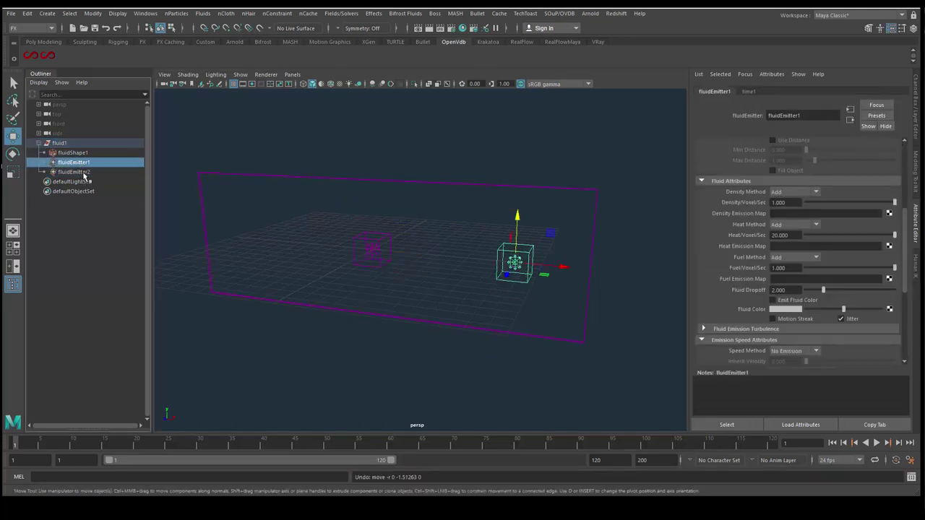
pyautogui.click(81, 173)
pyautogui.moveTo(371, 202); pyautogui.dragTo(371, 250)
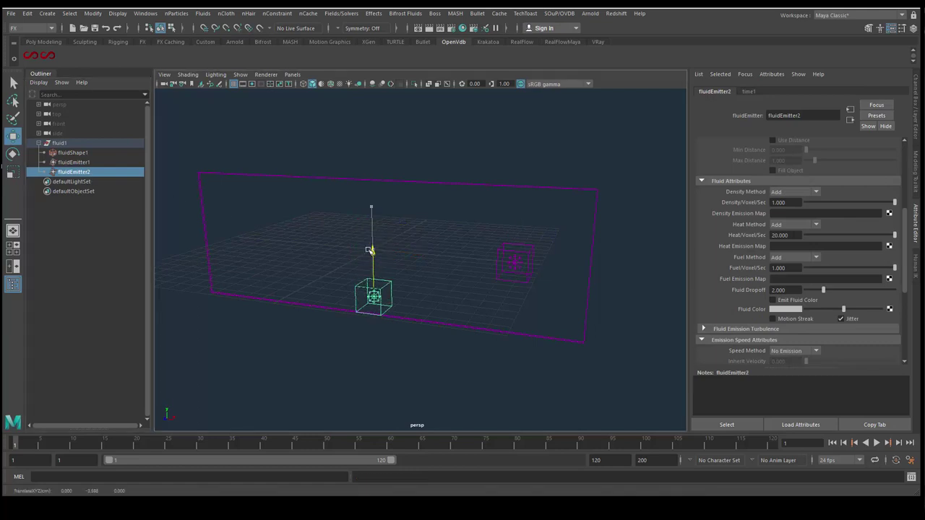
pyautogui.moveTo(419, 303); pyautogui.dragTo(309, 288)
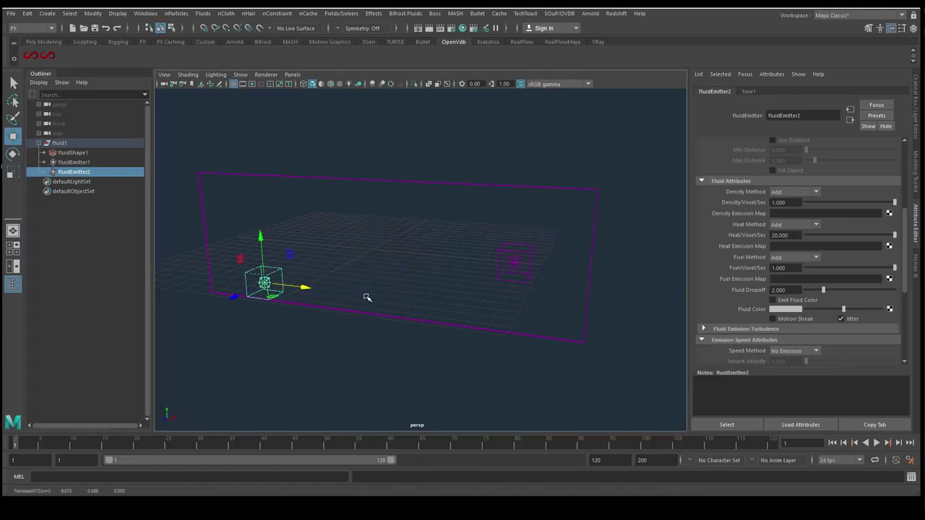
pyautogui.click(515, 254)
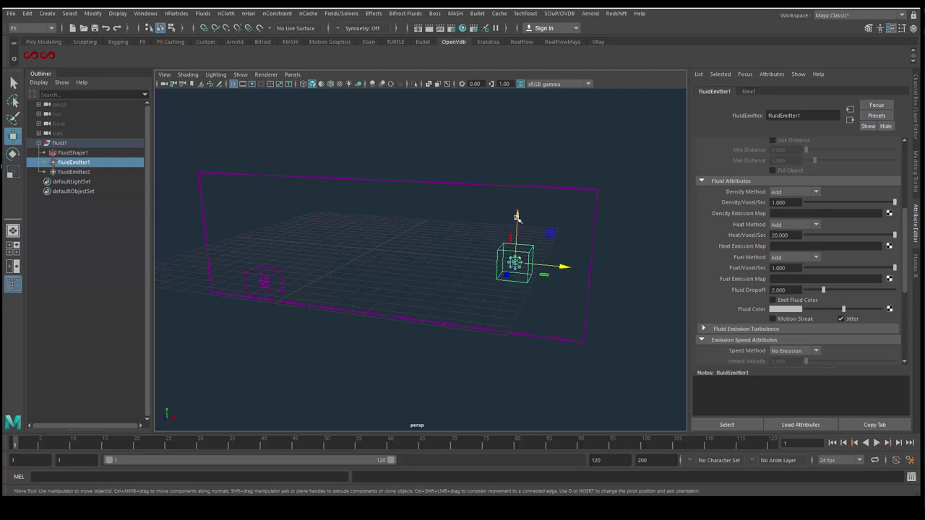
pyautogui.moveTo(517, 220); pyautogui.dragTo(513, 272)
# Stretch both emitters wider along X, fit fluidEmitter1 inside, and enable its fluid colour emission
pyautogui.moveTo(440, 326)
pyautogui.keyDown('alt'); pyautogui.mouseDown()
pyautogui.moveTo(450, 305)
pyautogui.moveTo(464, 314)
pyautogui.mouseUp(); pyautogui.keyUp('alt')
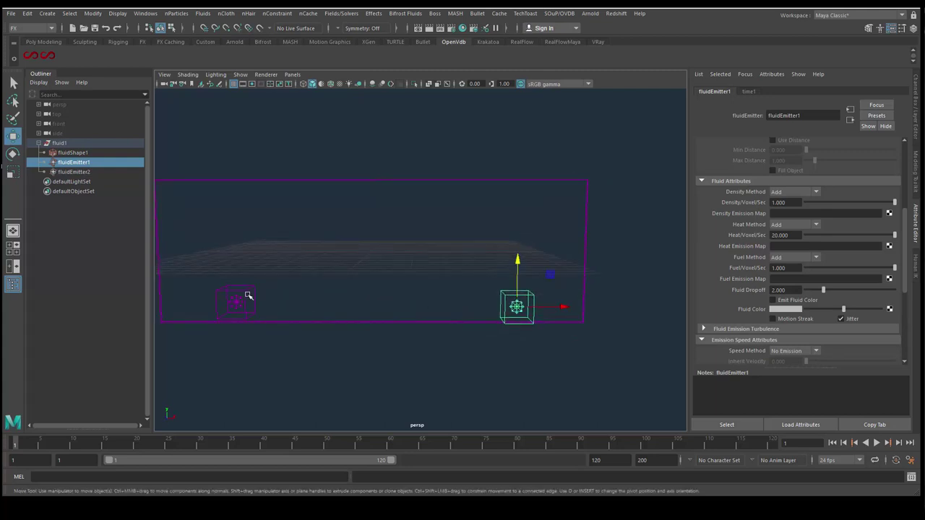
pyautogui.click(248, 295)
pyautogui.click(246, 292)
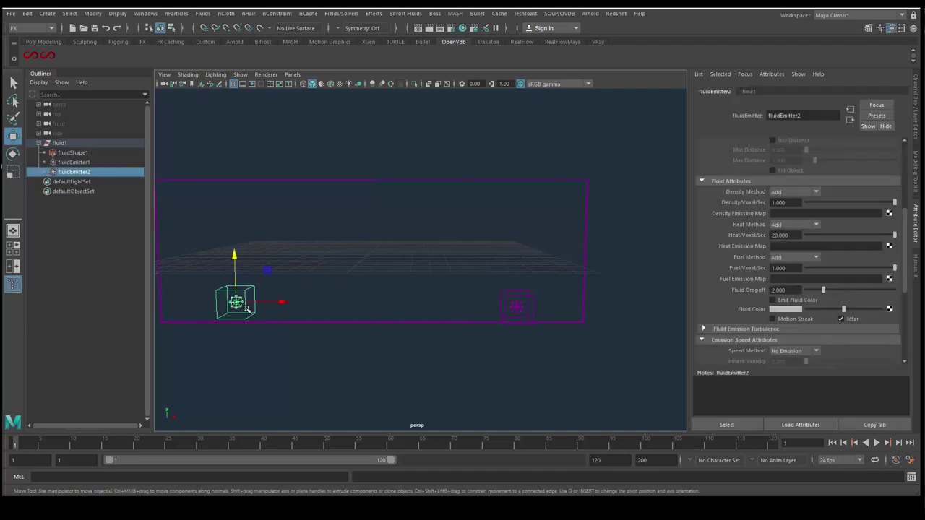
pyautogui.press('r')
pyautogui.moveTo(281, 303)
pyautogui.mouseDown()
pyautogui.moveTo(445, 326)
pyautogui.moveTo(423, 324)
pyautogui.mouseUp()
pyautogui.click(519, 296)
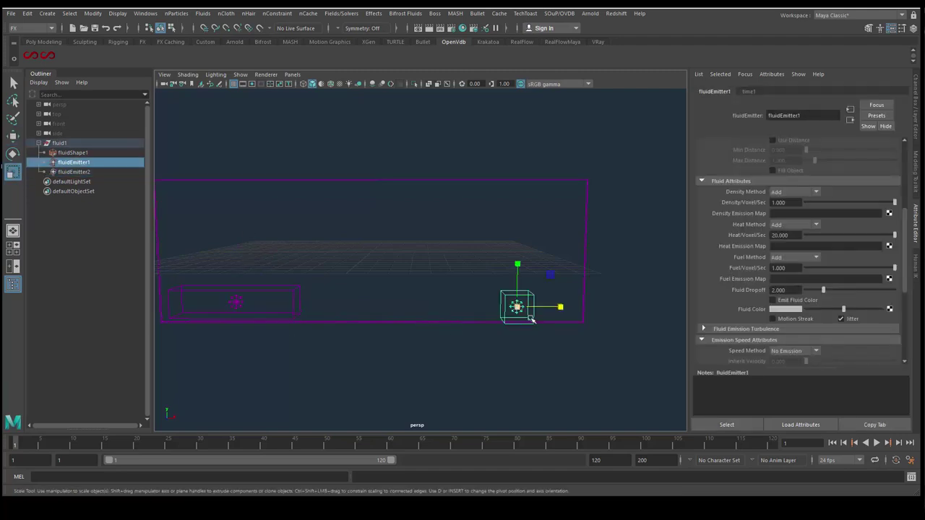
pyautogui.moveTo(559, 307)
pyautogui.mouseDown()
pyautogui.moveTo(716, 331)
pyautogui.moveTo(637, 335)
pyautogui.mouseUp()
pyautogui.press('w')
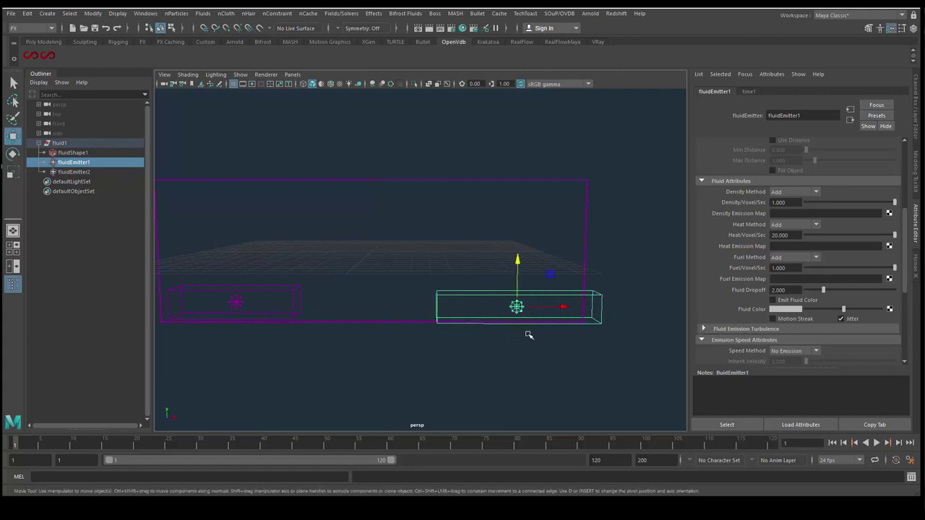
pyautogui.moveTo(561, 309)
pyautogui.mouseDown()
pyautogui.moveTo(489, 318)
pyautogui.moveTo(367, 364)
pyautogui.moveTo(403, 330)
pyautogui.moveTo(444, 353)
pyautogui.moveTo(412, 342)
pyautogui.mouseUp()
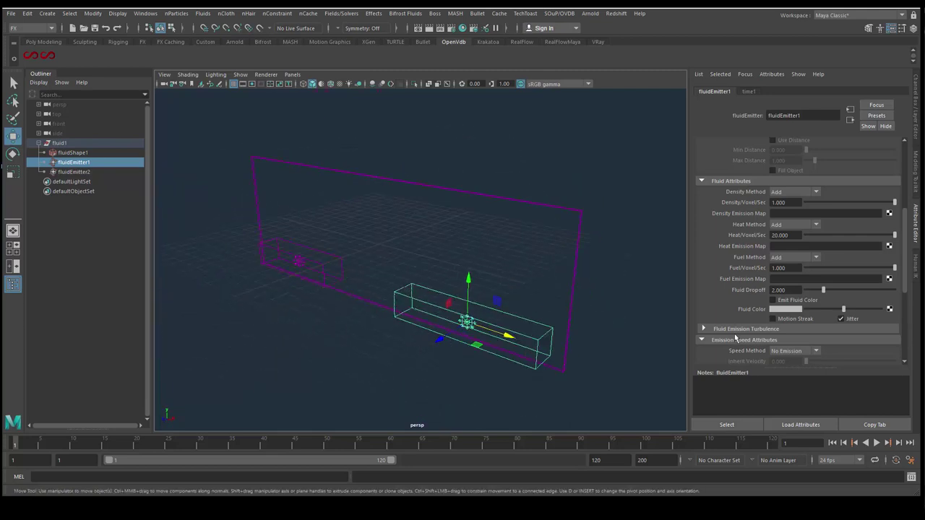
pyautogui.press('[')
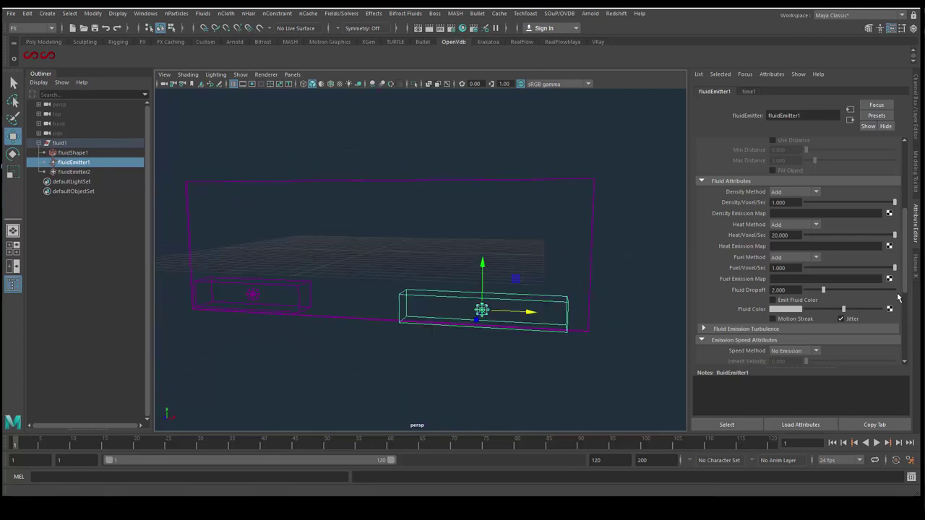
pyautogui.click(773, 301)
# Set fluidEmitter1's colour method to Dynamic and its fluid colour to red
pyautogui.click(449, 267)
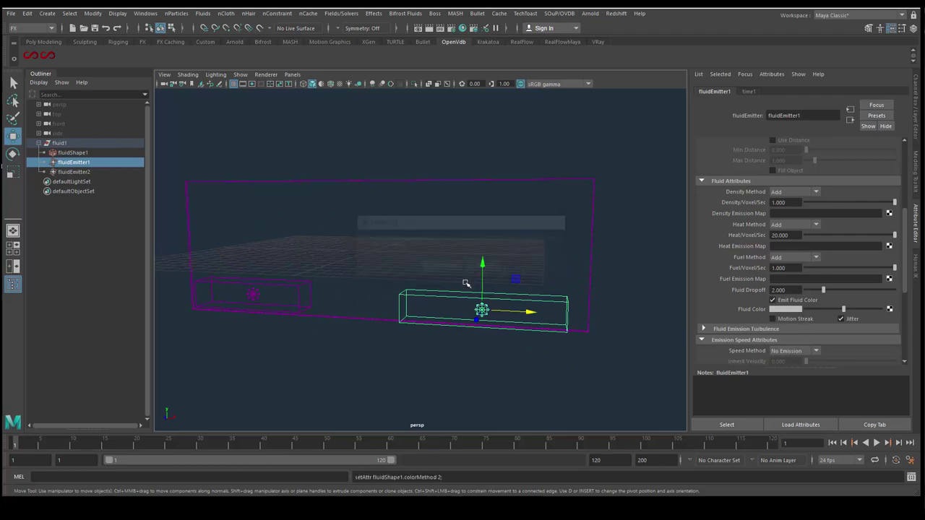
pyautogui.click(786, 309)
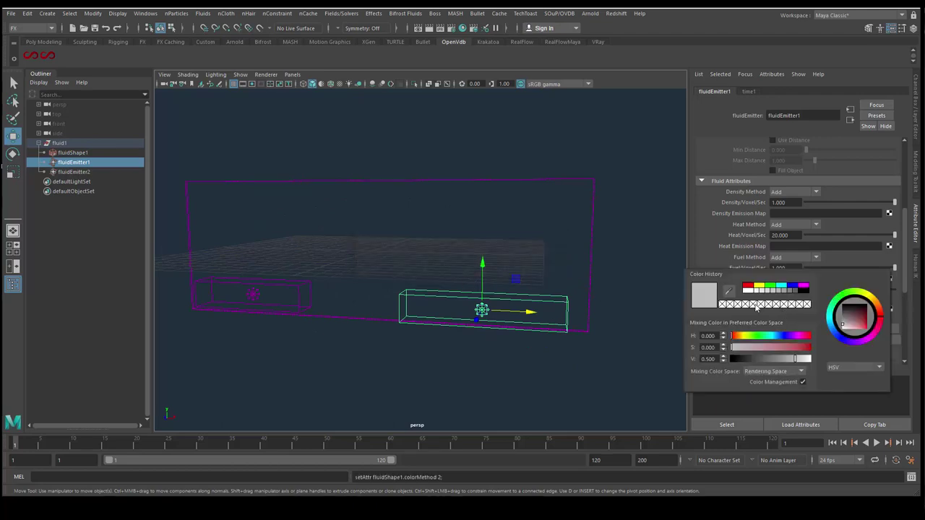
pyautogui.click(750, 287)
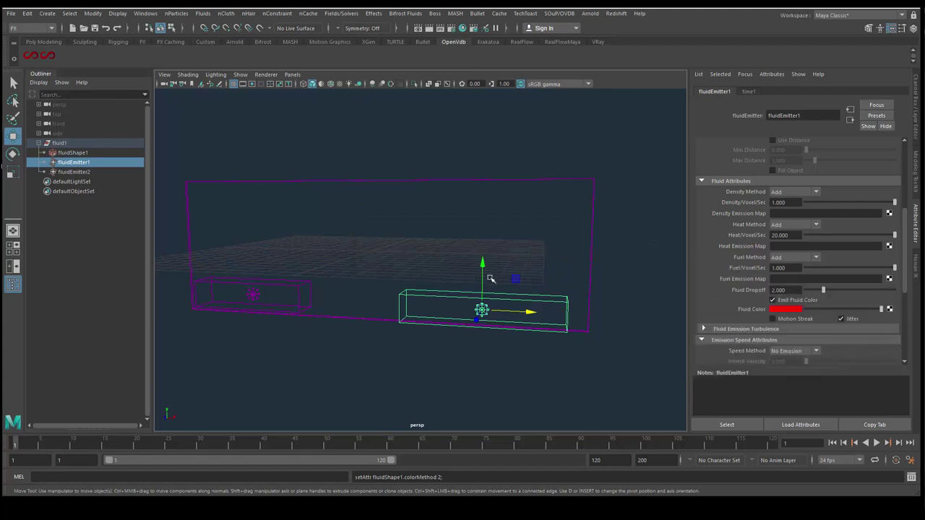
# Enable fluid colour emission on fluidEmitter2 and set its colour to yellow
pyautogui.click(286, 296)
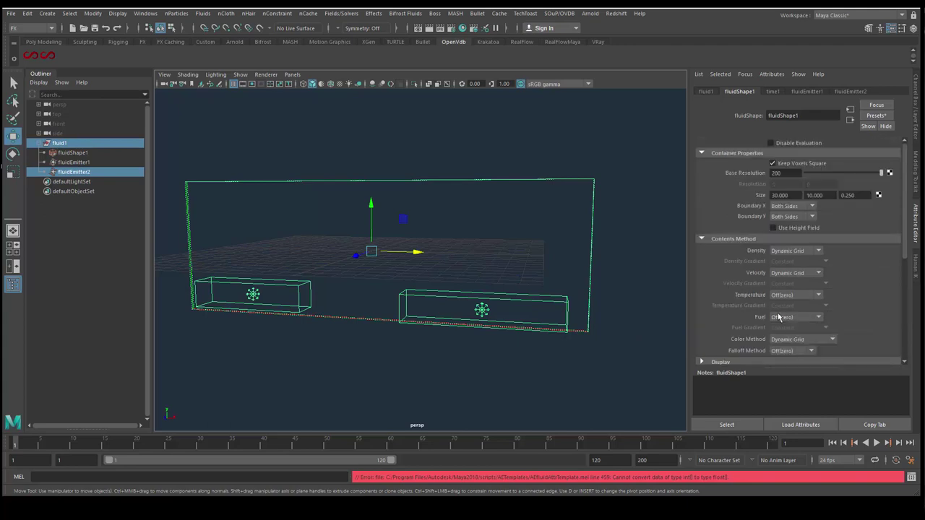
pyautogui.click(297, 296)
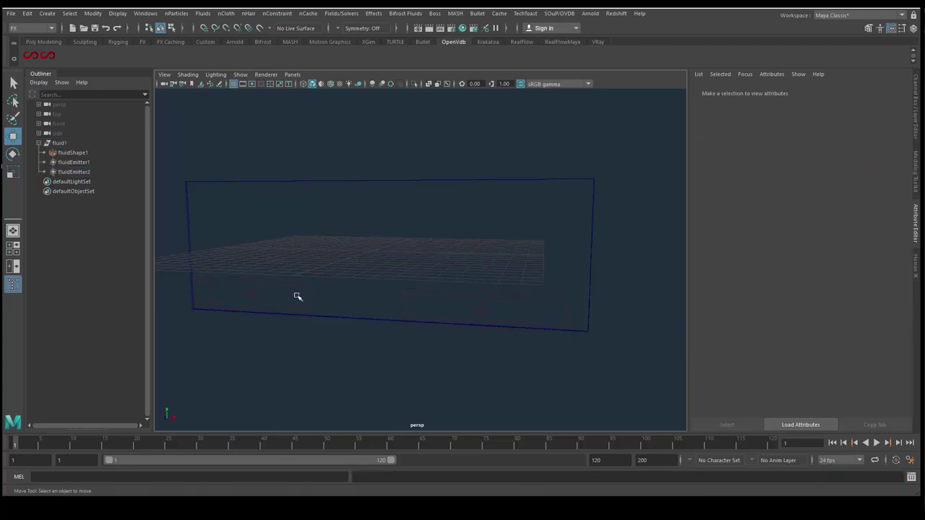
pyautogui.click(299, 297)
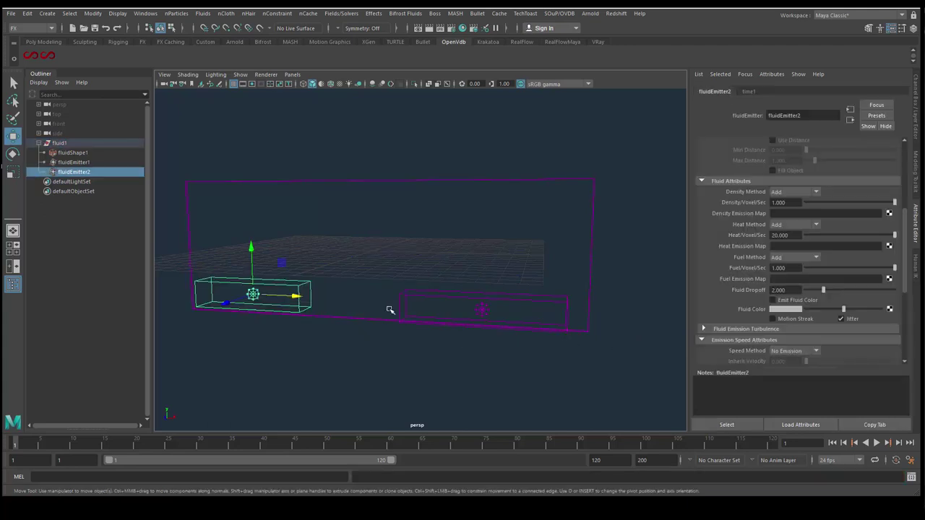
pyautogui.click(795, 300)
pyautogui.click(787, 309)
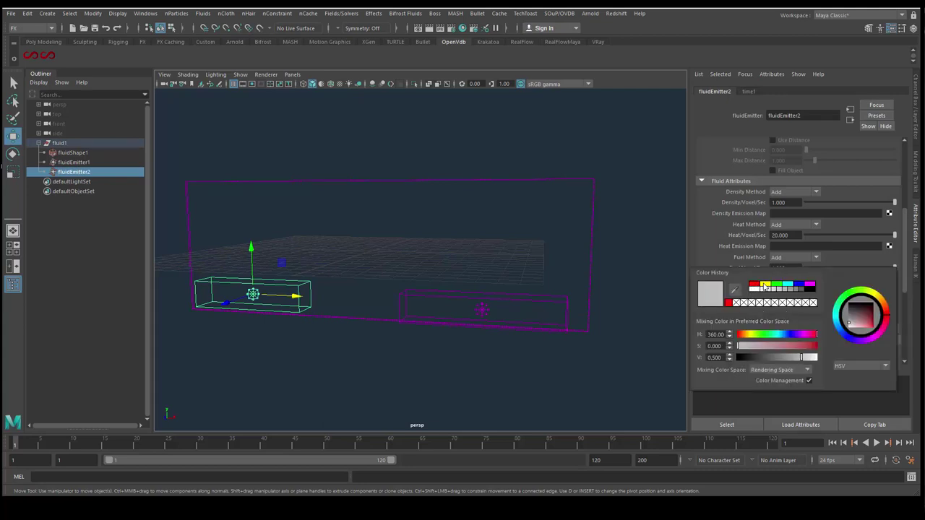
pyautogui.click(766, 287)
pyautogui.click(661, 274)
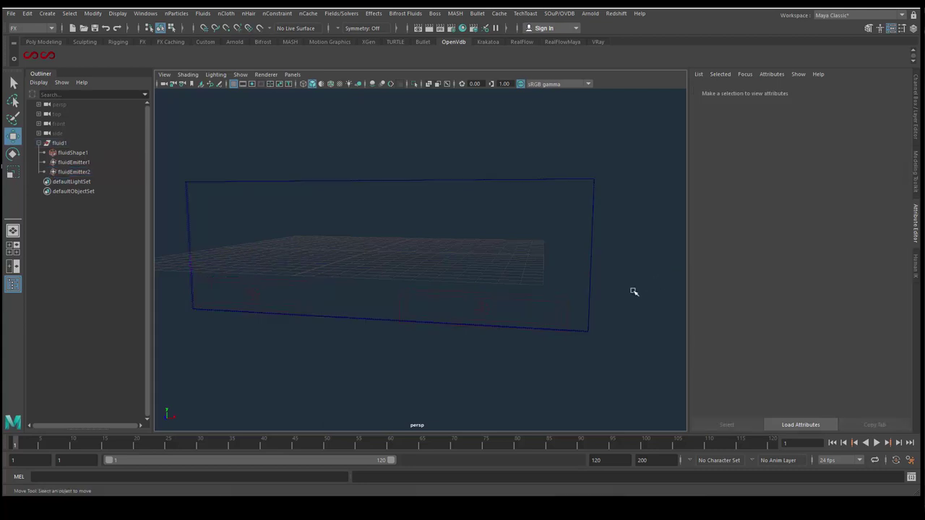
pyautogui.moveTo(600, 313); pyautogui.dragTo(587, 320)
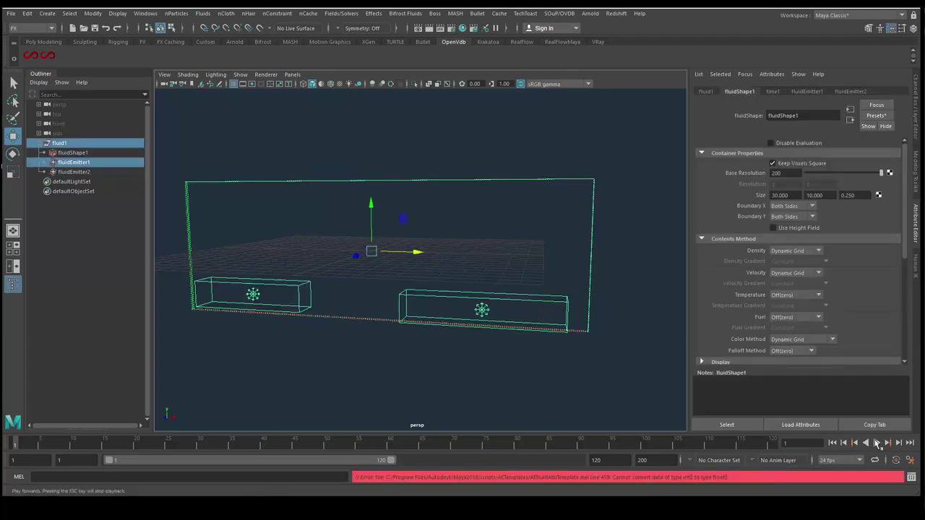
# Play the simulation to preview the plumes, stopping at frame 80
pyautogui.click(875, 443)
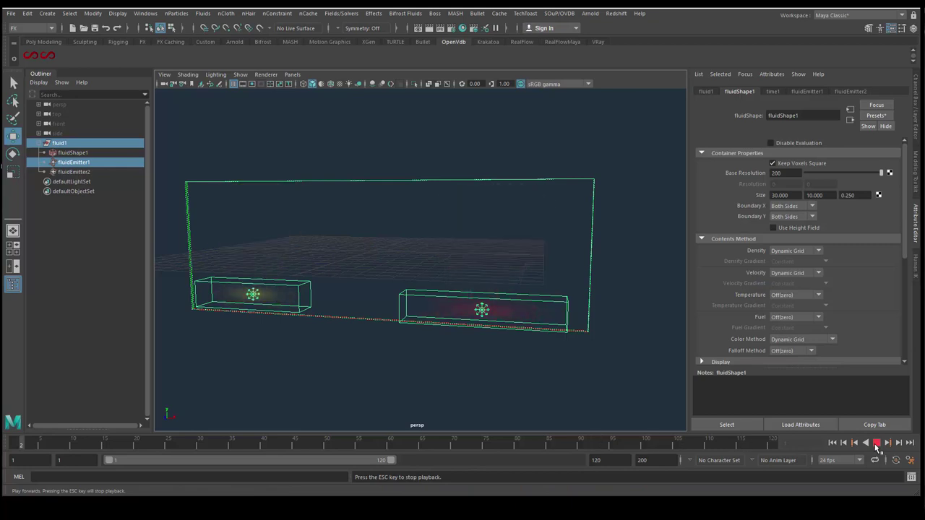
pyautogui.click(875, 443)
pyautogui.click(876, 443)
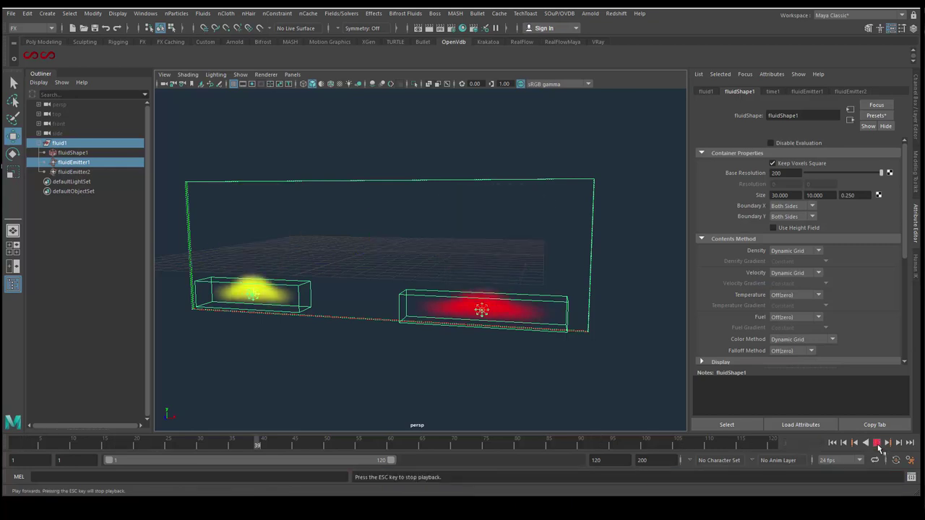
pyautogui.click(875, 443)
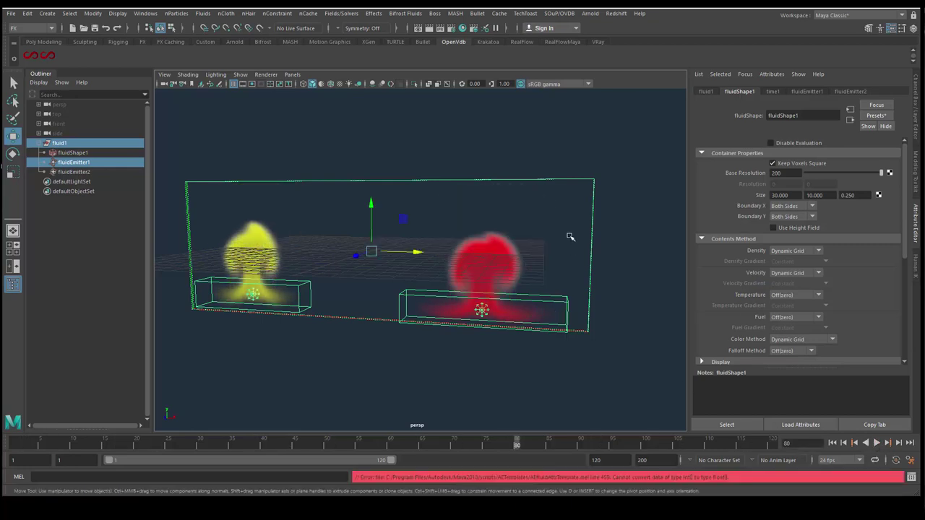
# Set Fluid Dropoff to 0 on fluidEmitter1 and fluidEmitter2
pyautogui.click(591, 263)
pyautogui.click(569, 304)
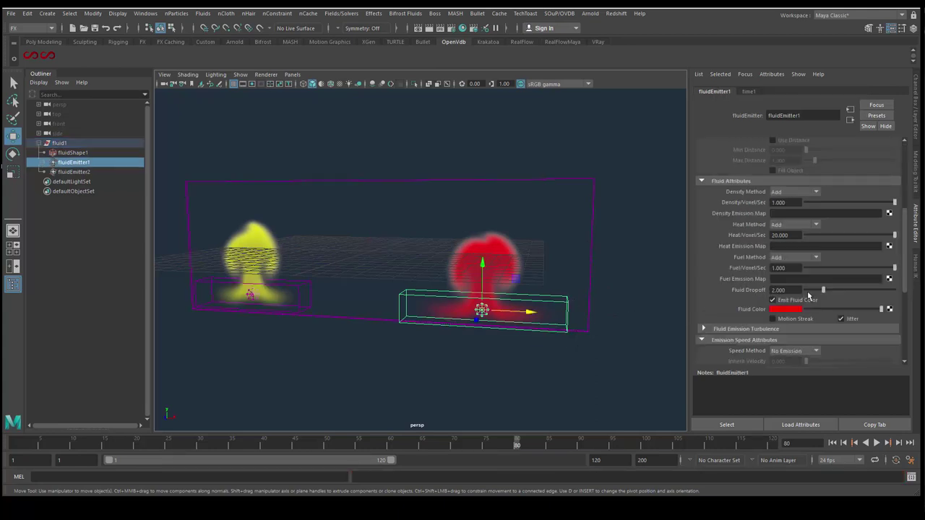
pyautogui.moveTo(809, 292); pyautogui.dragTo(788, 291)
pyautogui.click(78, 172)
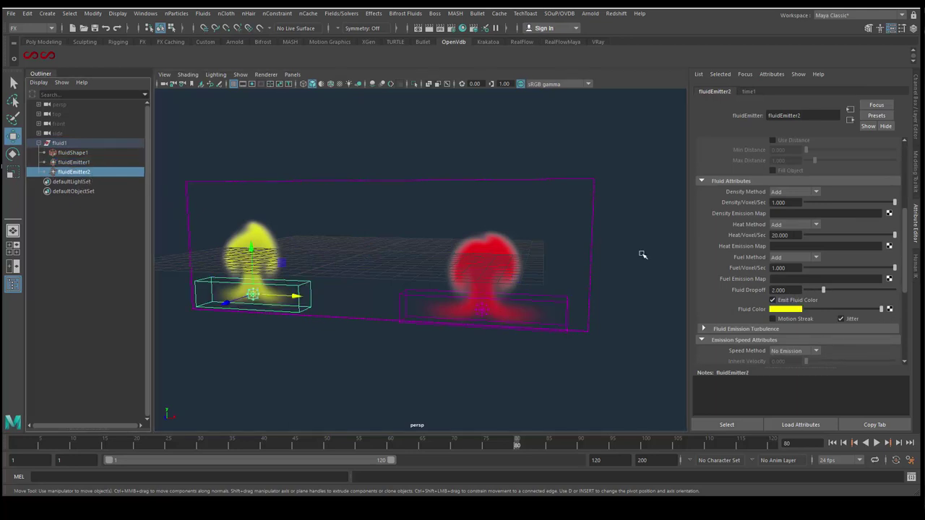
pyautogui.moveTo(819, 291); pyautogui.dragTo(786, 292)
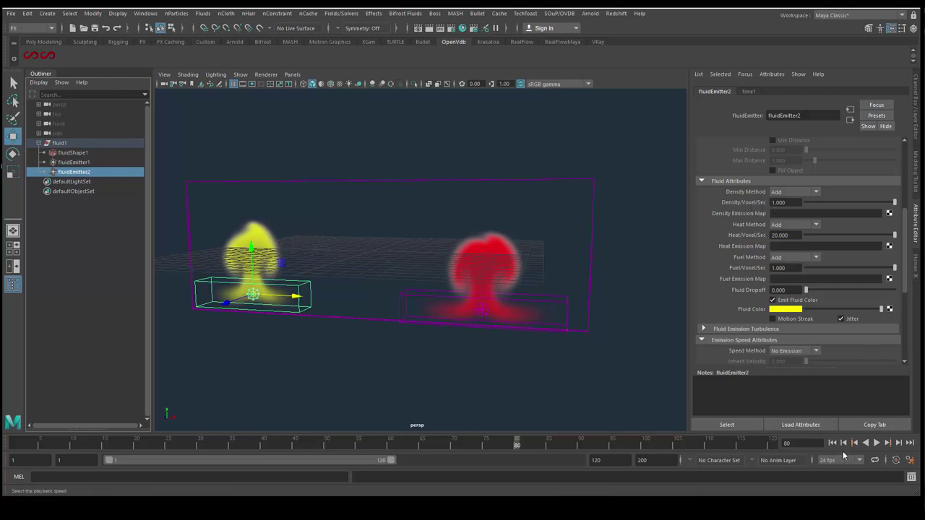
# Rewind and replay the simulation, stopping around frame 62
pyautogui.click(832, 443)
pyautogui.click(876, 442)
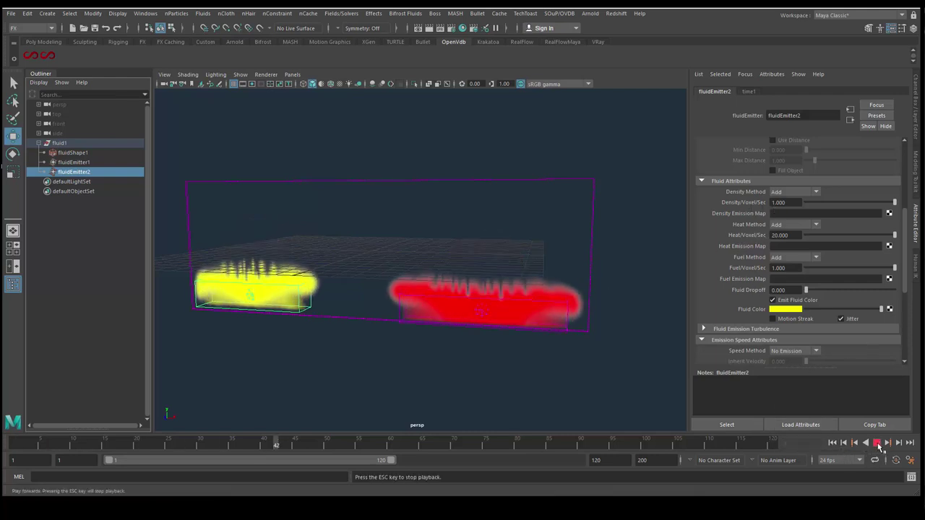
pyautogui.click(877, 444)
pyautogui.click(877, 443)
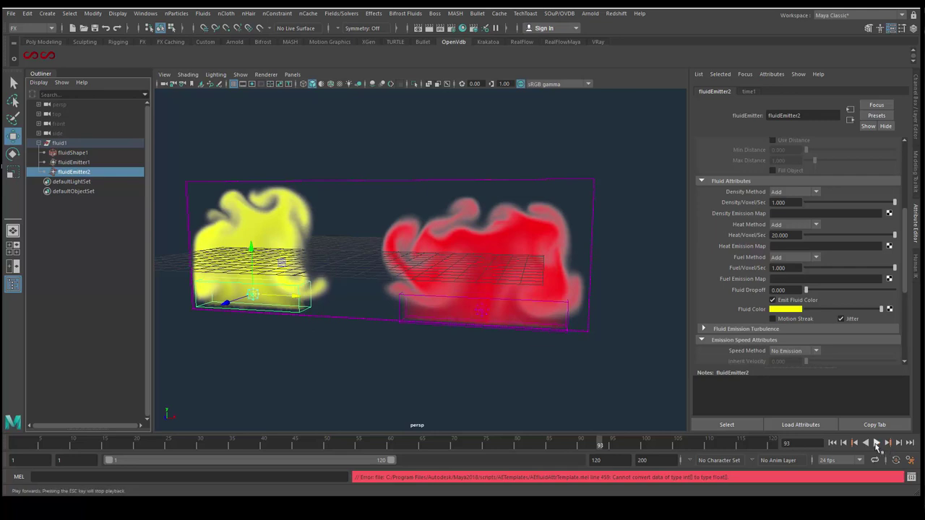
pyautogui.click(877, 444)
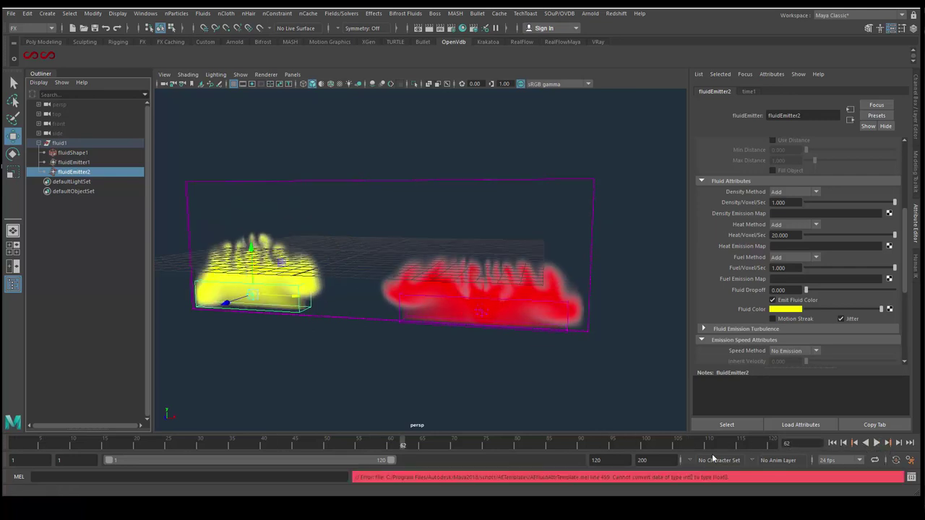
# Set the end frame to 500 and play the simulation to frame 183
pyautogui.doubleClick(612, 460)
pyautogui.write('500')
pyautogui.press('Return')
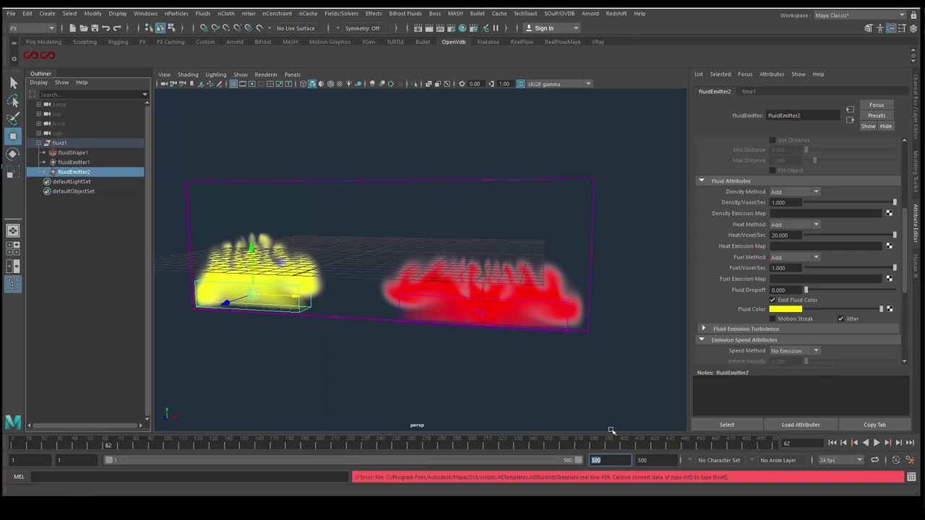
pyautogui.click(876, 444)
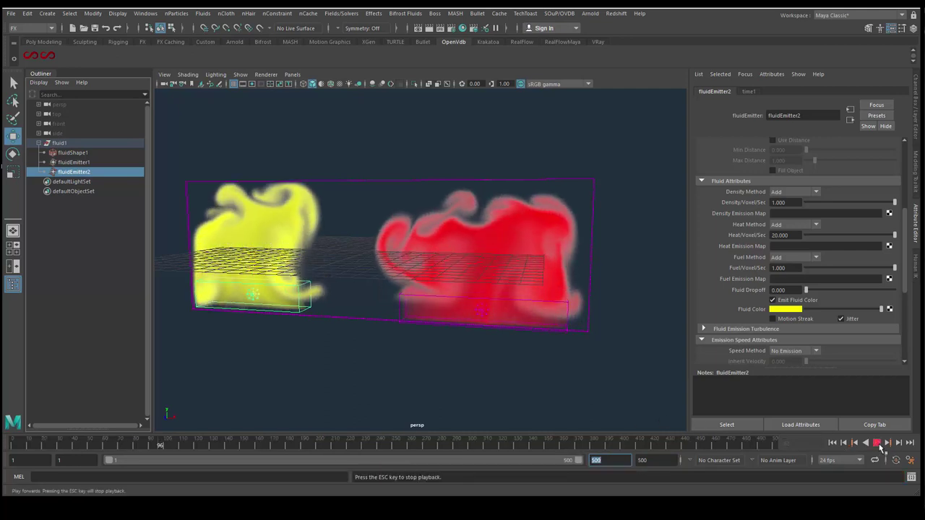
pyautogui.click(876, 443)
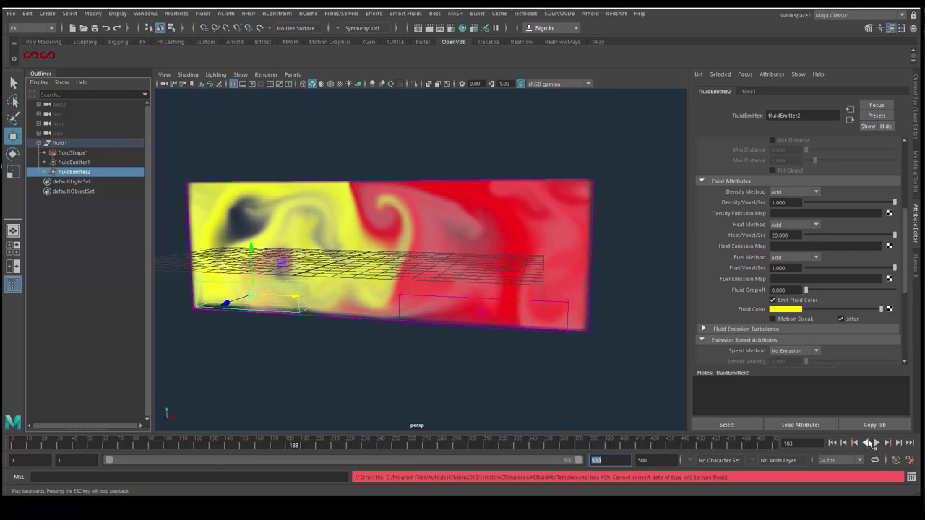
# Save the scene and orbit the perspective view to face the container squarely
pyautogui.hotkey('ctrl', 's')
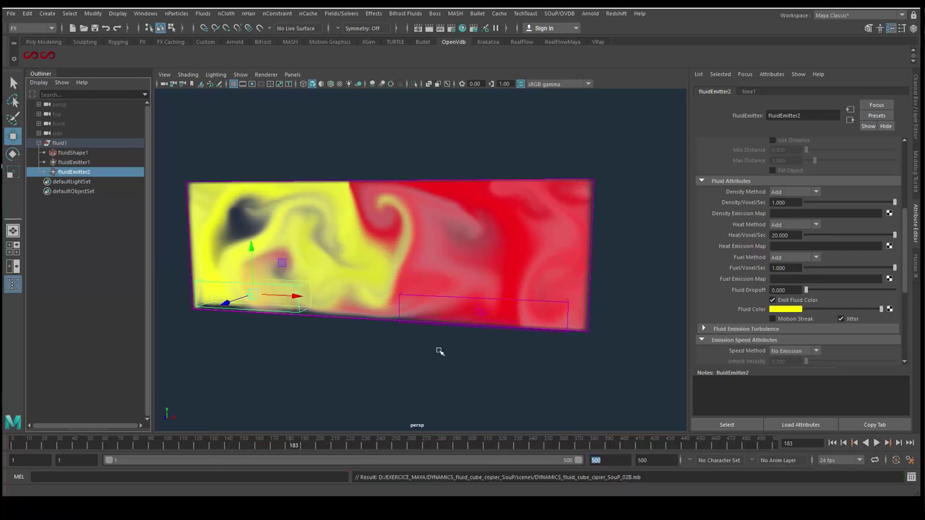
pyautogui.keyDown('alt'); pyautogui.moveTo(439, 352); pyautogui.dragTo(430, 330); pyautogui.keyUp('alt')
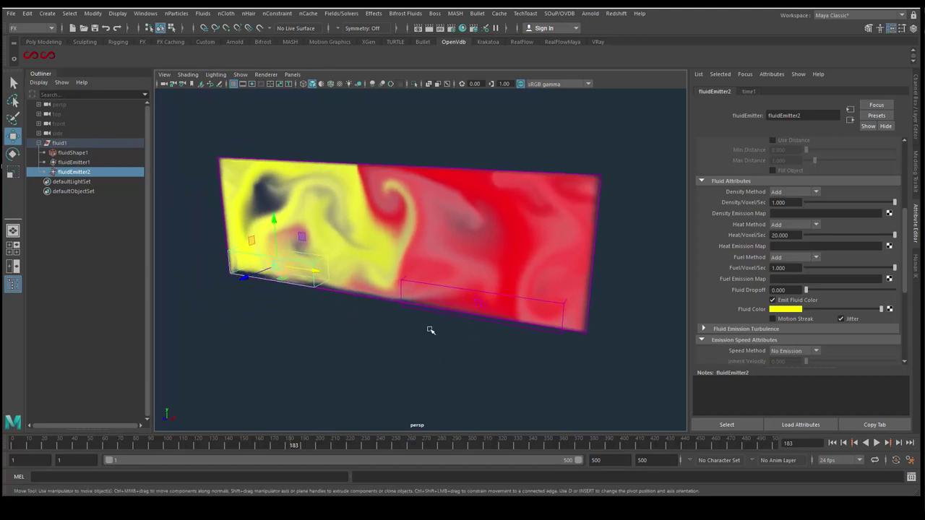
pyautogui.keyDown('alt'); pyautogui.moveTo(423, 329); pyautogui.dragTo(372, 291); pyautogui.keyUp('alt')
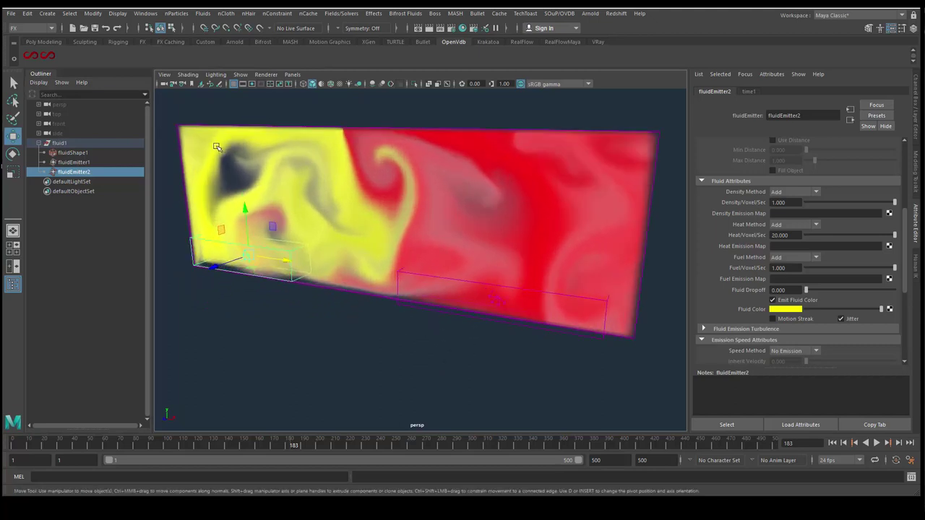
pyautogui.keyDown('alt'); pyautogui.moveTo(262, 261); pyautogui.dragTo(320, 276); pyautogui.keyUp('alt')
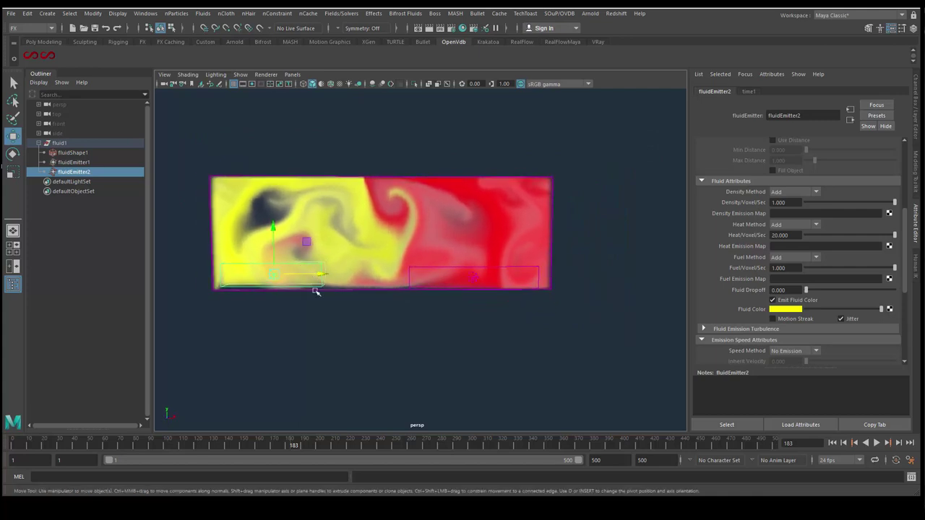
# Maximize the front view and frame the whole fluid container in it
pyautogui.press('space')
pyautogui.keyDown('alt'); pyautogui.moveTo(366, 274); pyautogui.dragTo(300, 324, button='right'); pyautogui.keyUp('alt')
pyautogui.press('space')
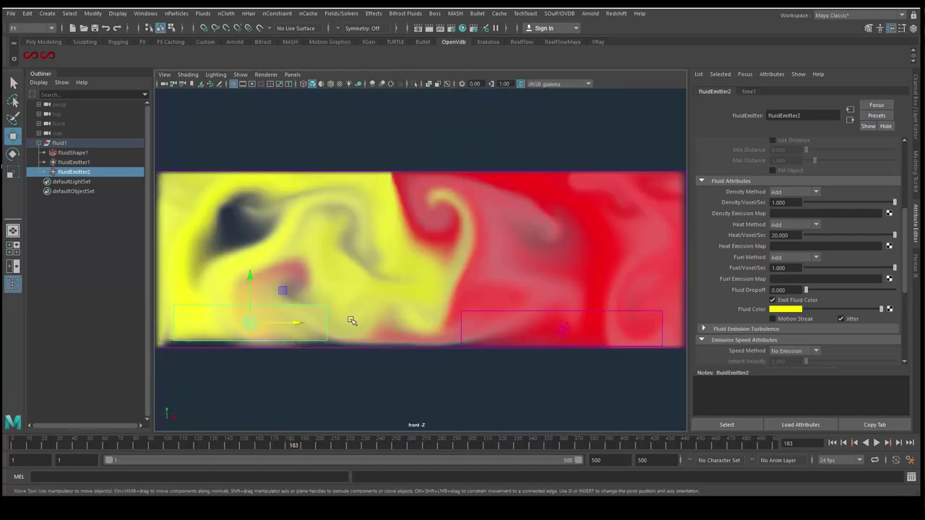
pyautogui.keyDown('alt'); pyautogui.moveTo(376, 259); pyautogui.dragTo(381, 191, button='middle'); pyautogui.keyUp('alt')
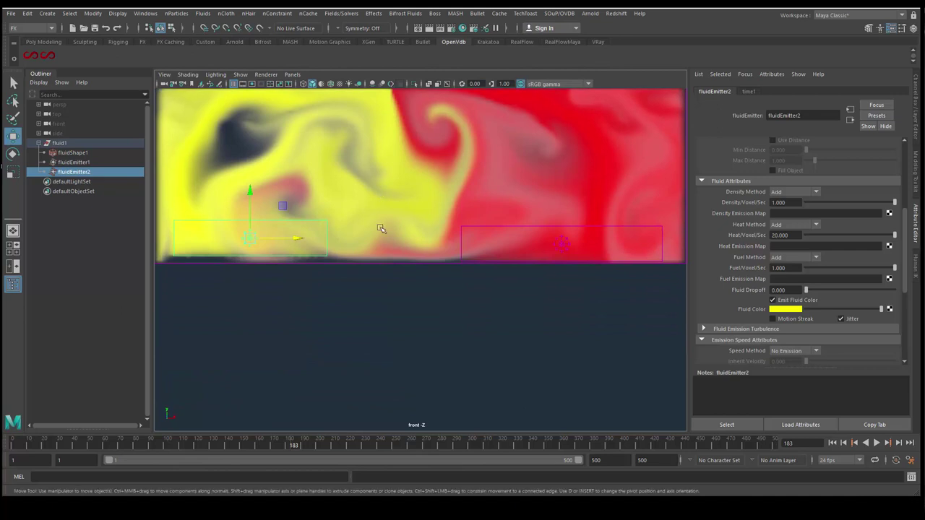
pyautogui.scroll(-3, 399, 301)
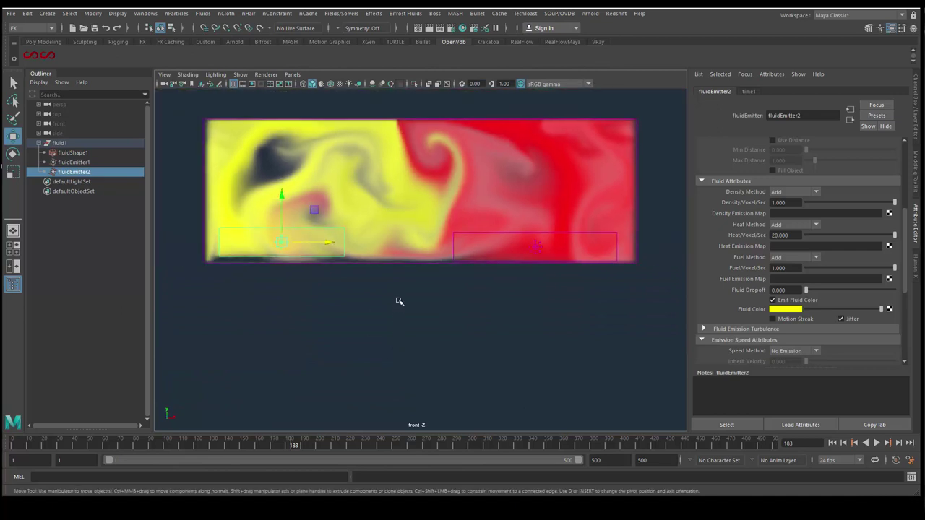
pyautogui.keyDown('alt'); pyautogui.moveTo(398, 301); pyautogui.dragTo(409, 277, button='middle'); pyautogui.keyUp('alt')
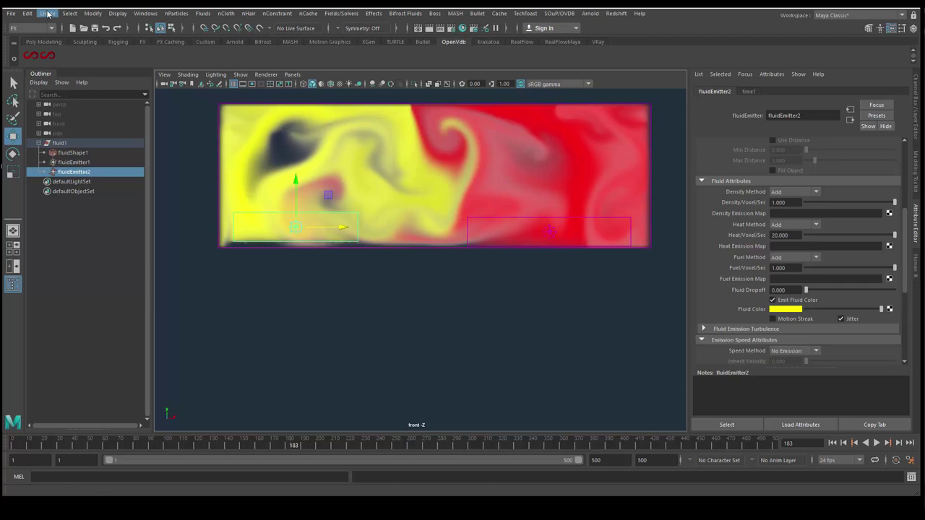
# Create two polygon cubes and move pCube2 left of the fluid container
pyautogui.click(48, 14)
pyautogui.moveTo(76, 47)
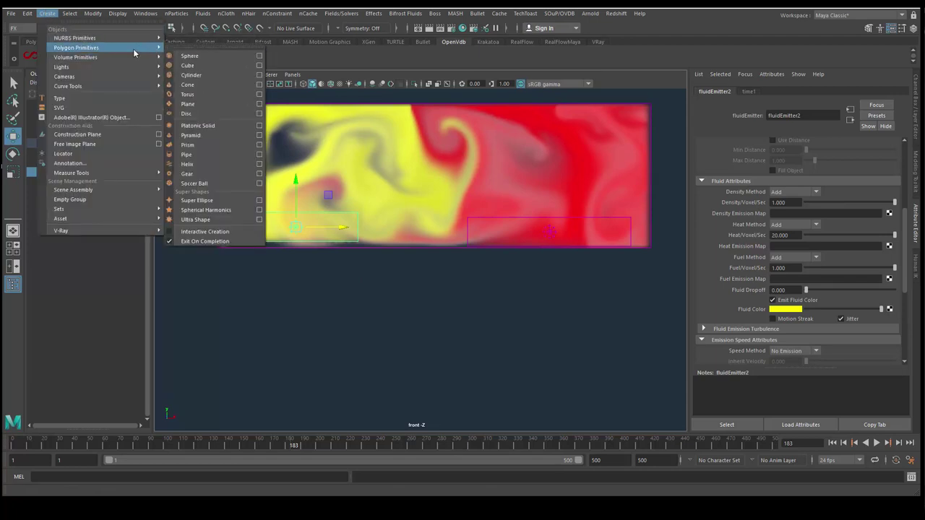
pyautogui.click(191, 64)
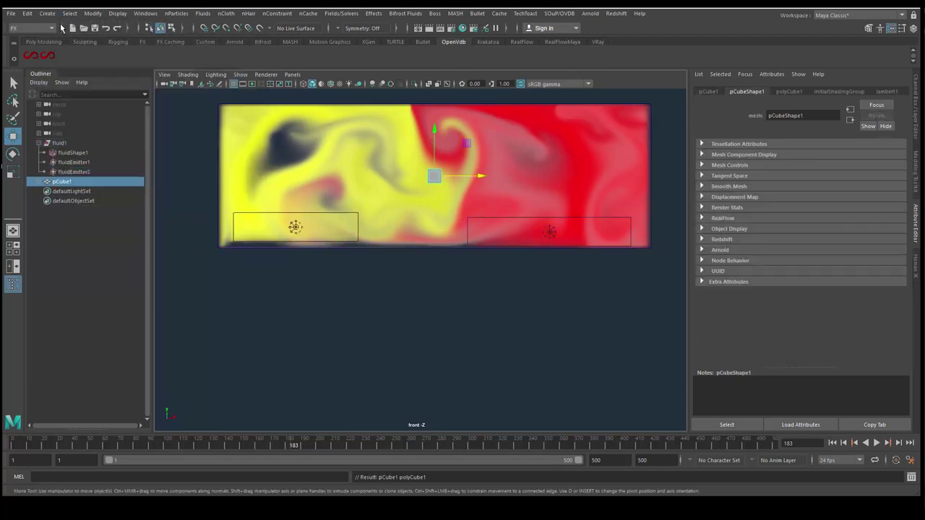
pyautogui.click(47, 14)
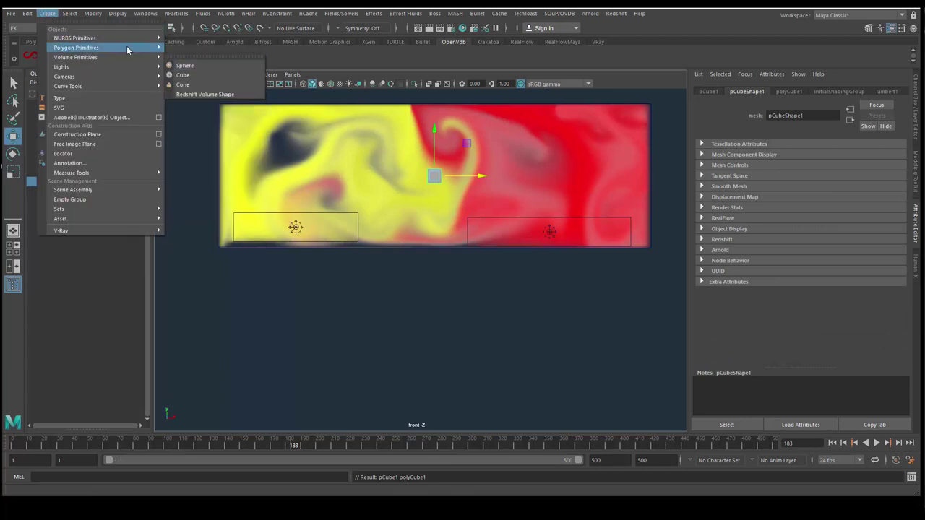
pyautogui.click(186, 65)
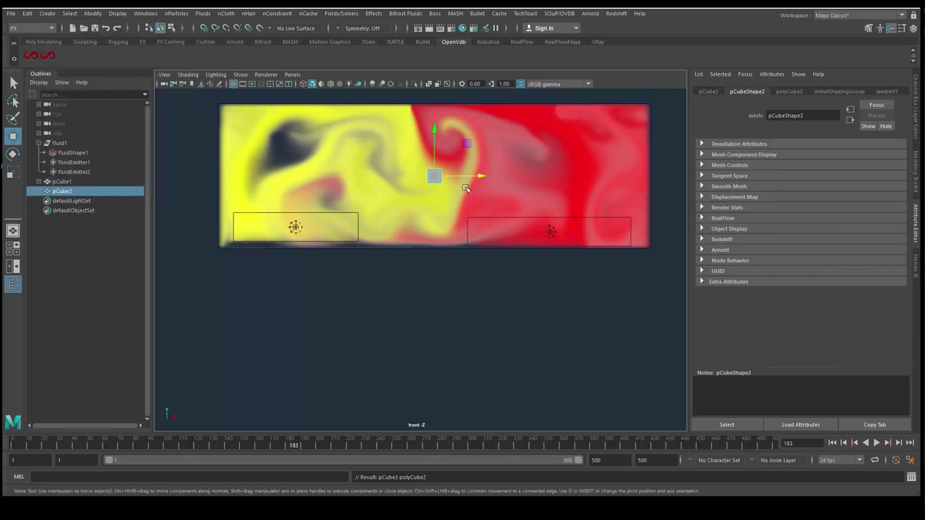
pyautogui.moveTo(479, 176); pyautogui.dragTo(228, 170)
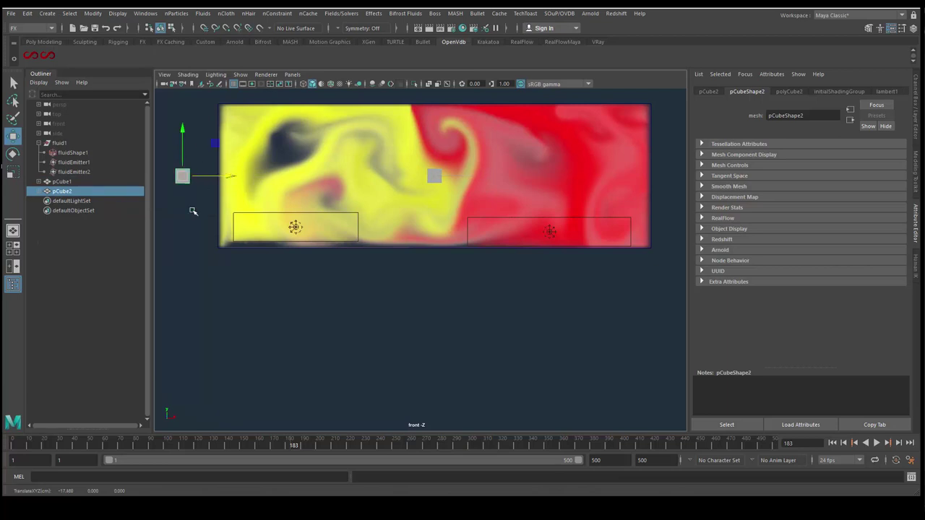
# Select pCube1 inside the container, then select the fluid container fluid1
pyautogui.click(46, 192)
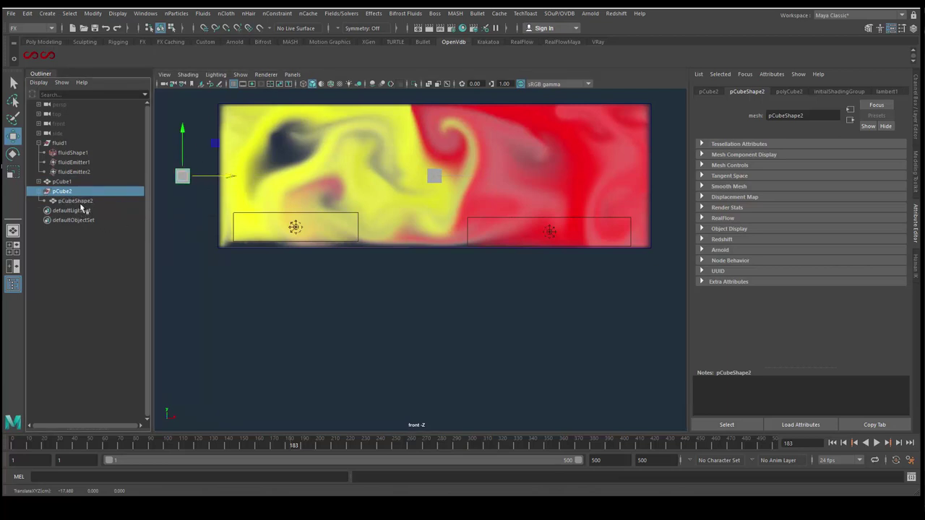
pyautogui.click(42, 191)
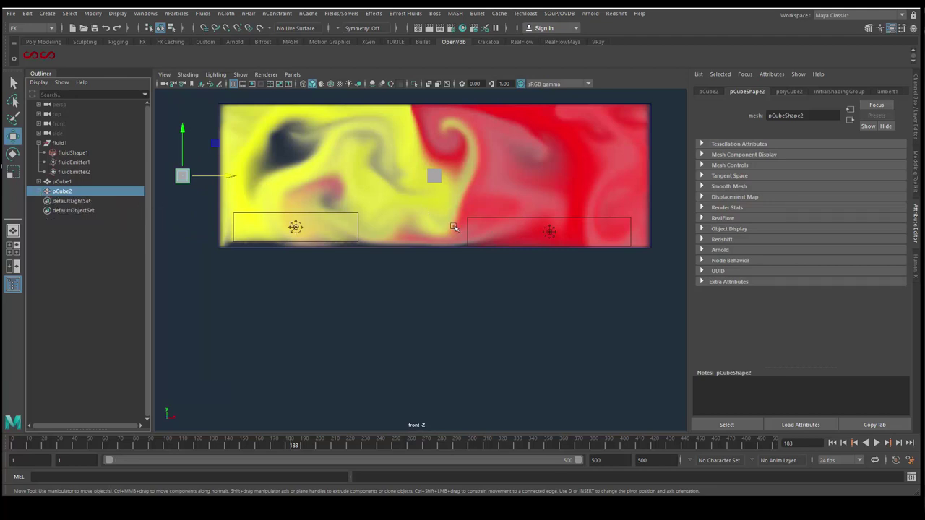
pyautogui.click(437, 177)
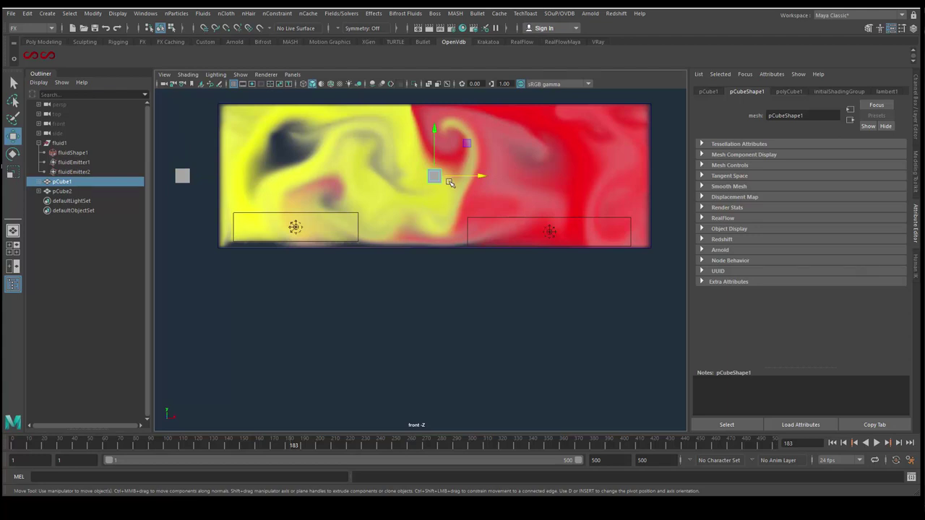
pyautogui.click(532, 197)
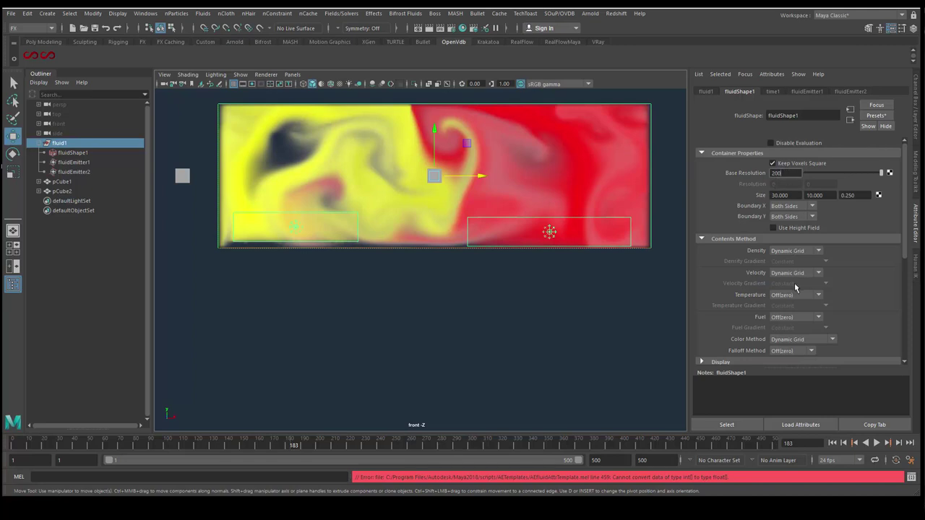
# Set the fluid's boundary display to draw as a full voxel grid
pyautogui.scroll(-2, 784, 281)
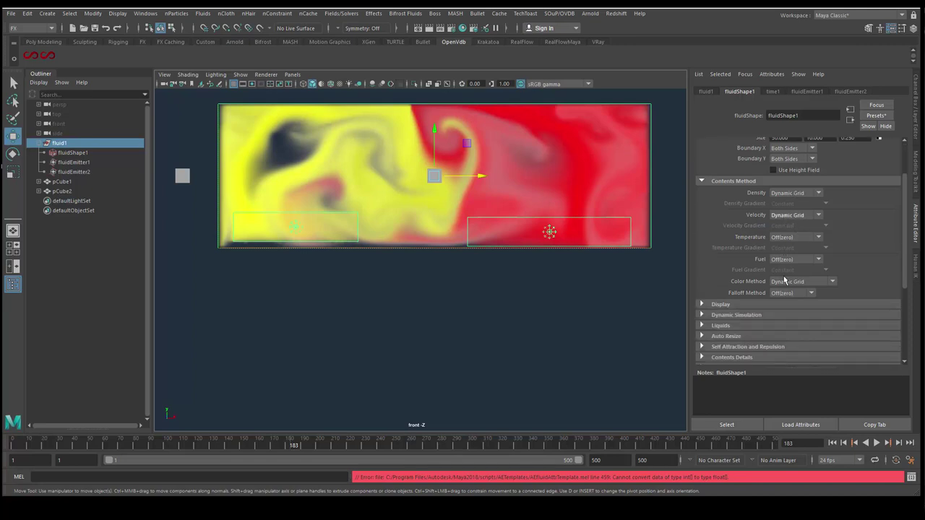
pyautogui.scroll(-2, 780, 288)
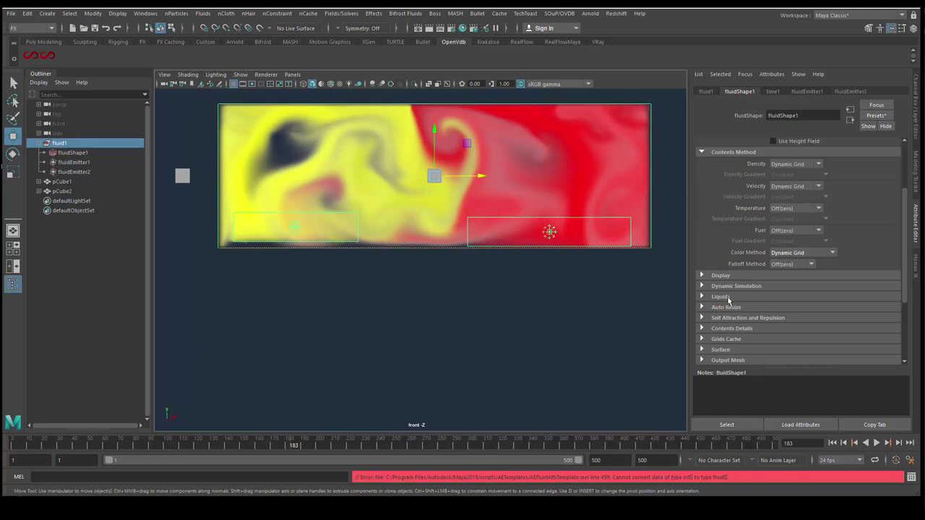
pyautogui.click(751, 278)
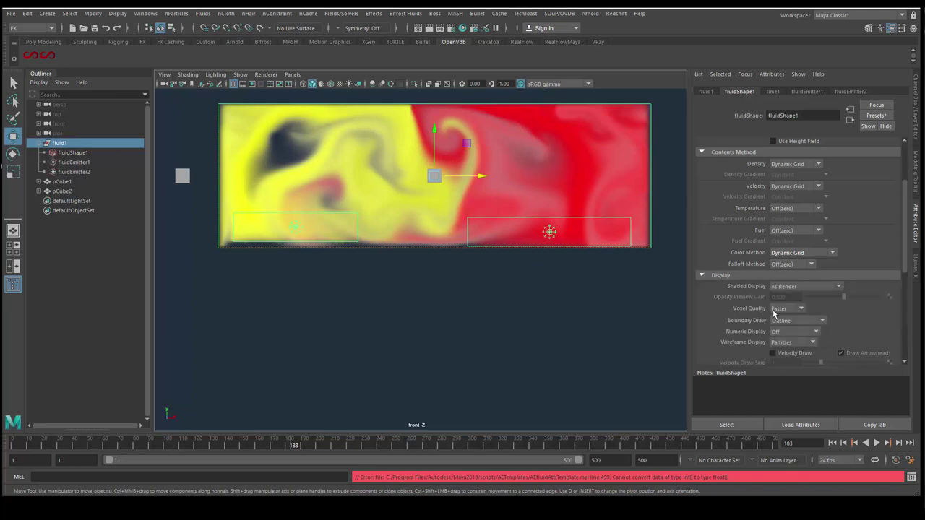
pyautogui.click(789, 323)
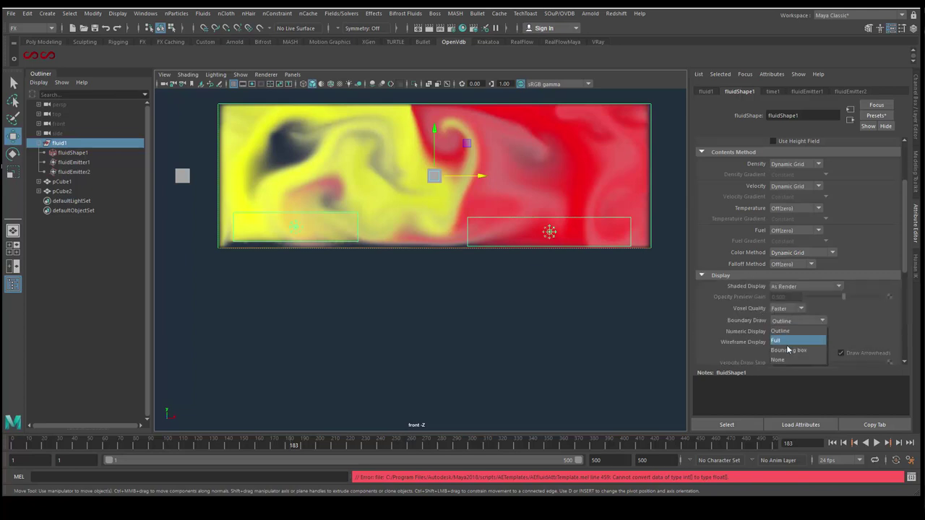
pyautogui.click(782, 344)
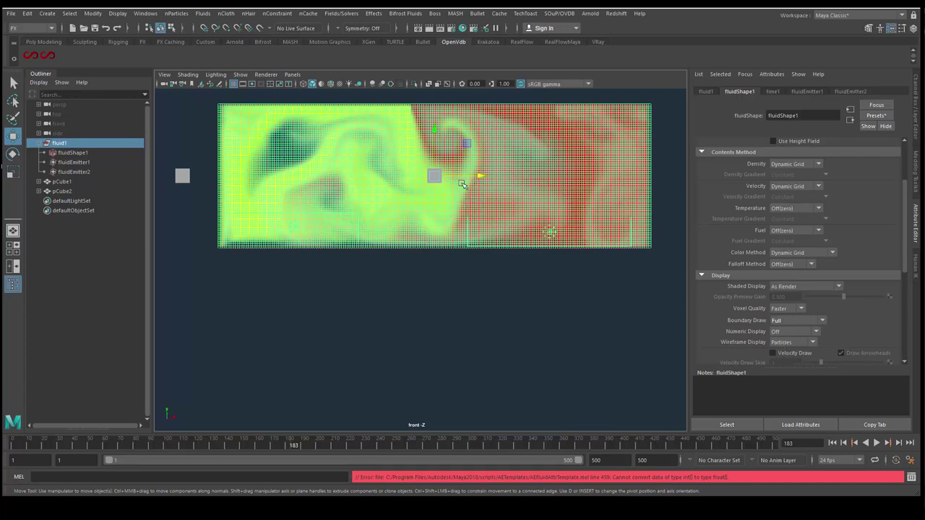
# Frame the whole fluid container in the front view and scroll up to Container Properties
pyautogui.scroll(1, 459, 184)
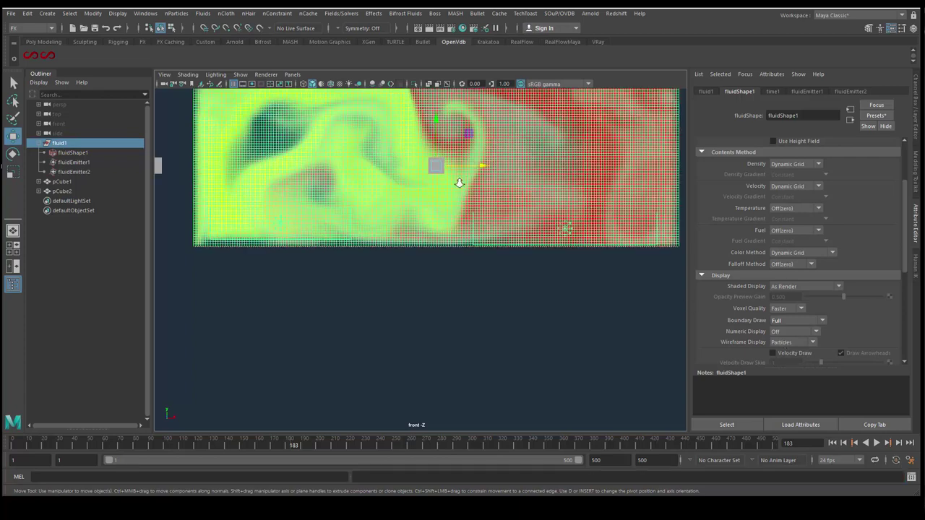
pyautogui.scroll(2, 459, 184)
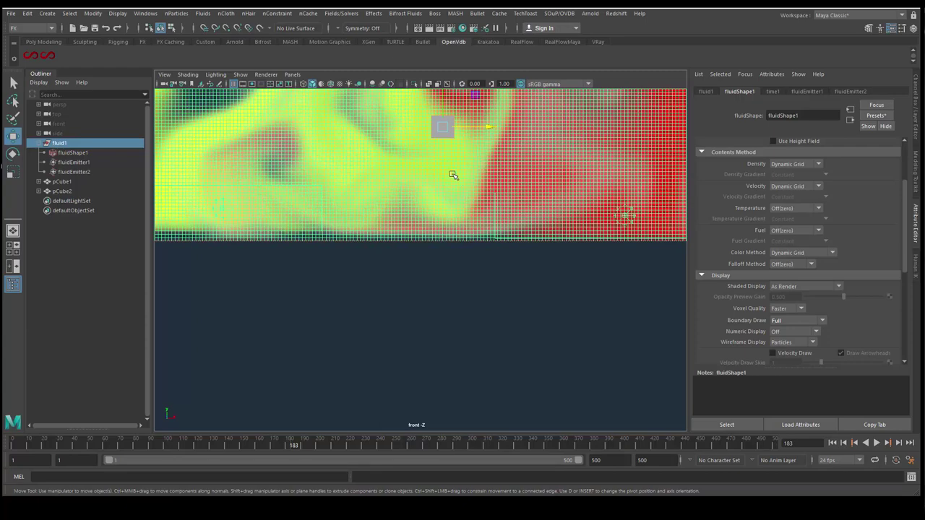
pyautogui.keyDown('alt'); pyautogui.moveTo(452, 173); pyautogui.dragTo(450, 285, button='middle'); pyautogui.keyUp('alt')
pyautogui.scroll(2, 449, 284)
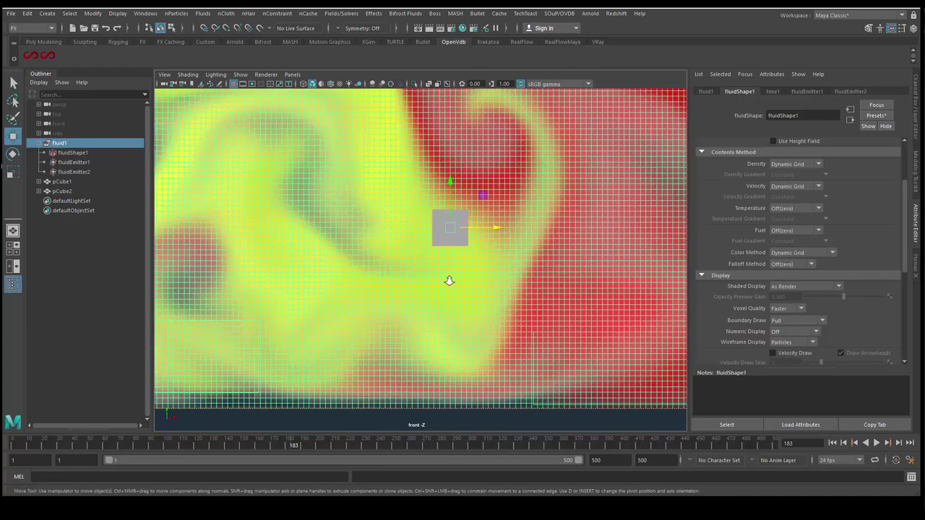
pyautogui.scroll(1, 448, 280)
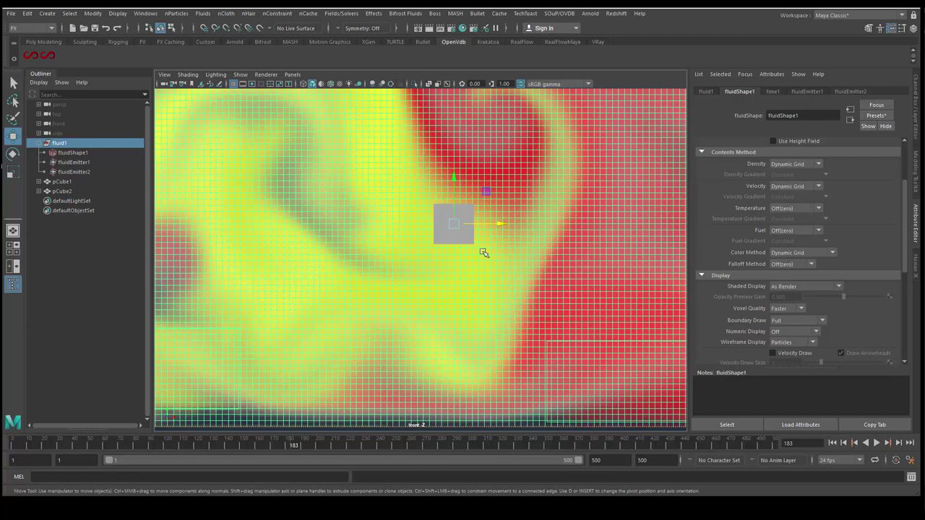
pyautogui.press('f')
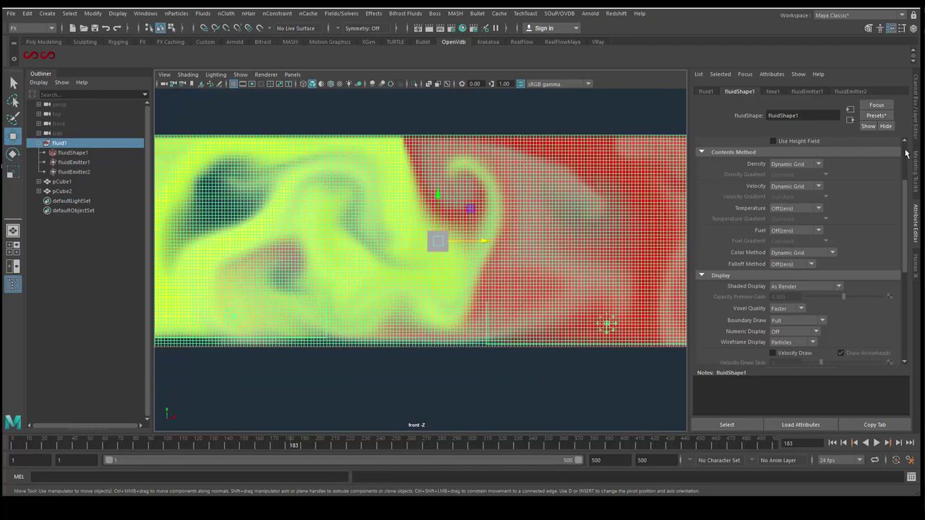
pyautogui.scroll(3, 887, 171)
# Set base resolution to 100, turn off Keep Voxels Square, and set fluid resolution to 60 × 20
pyautogui.doubleClick(795, 172)
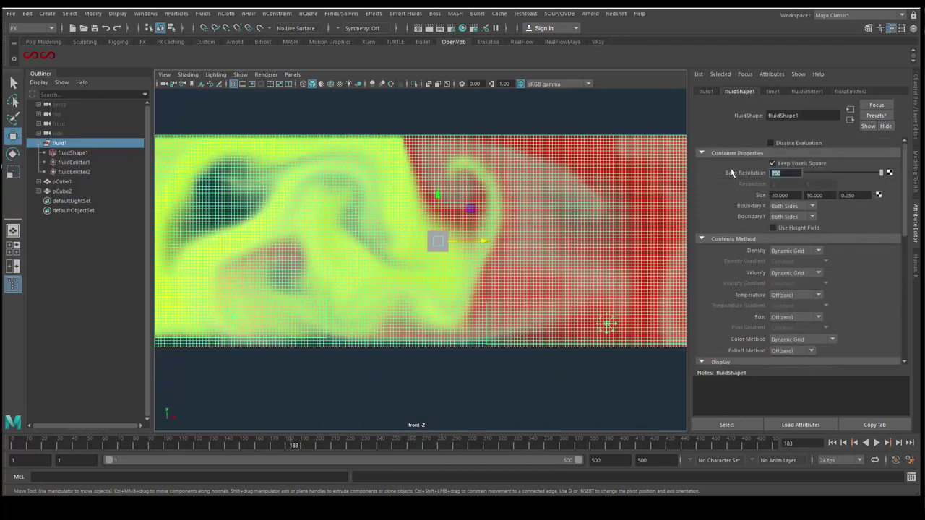
pyautogui.write('100')
pyautogui.press('Return')
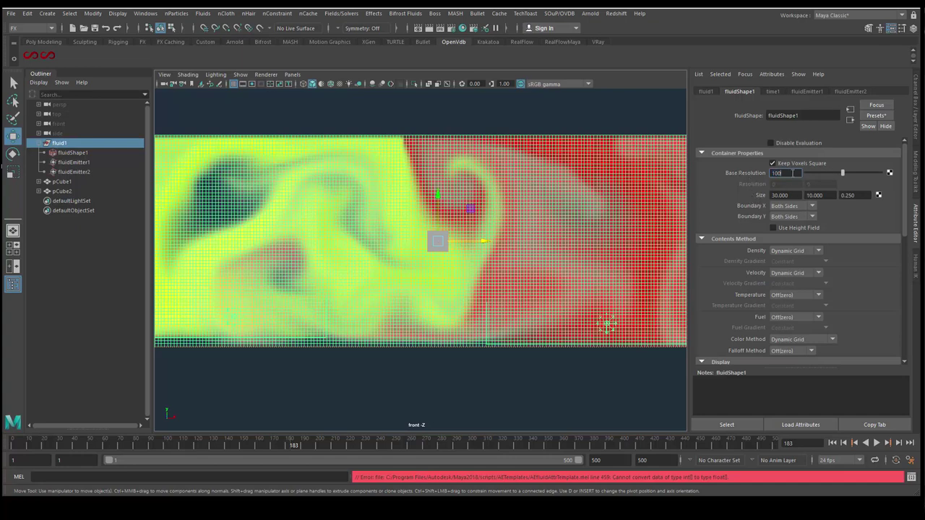
pyautogui.click(532, 241)
pyautogui.click(772, 163)
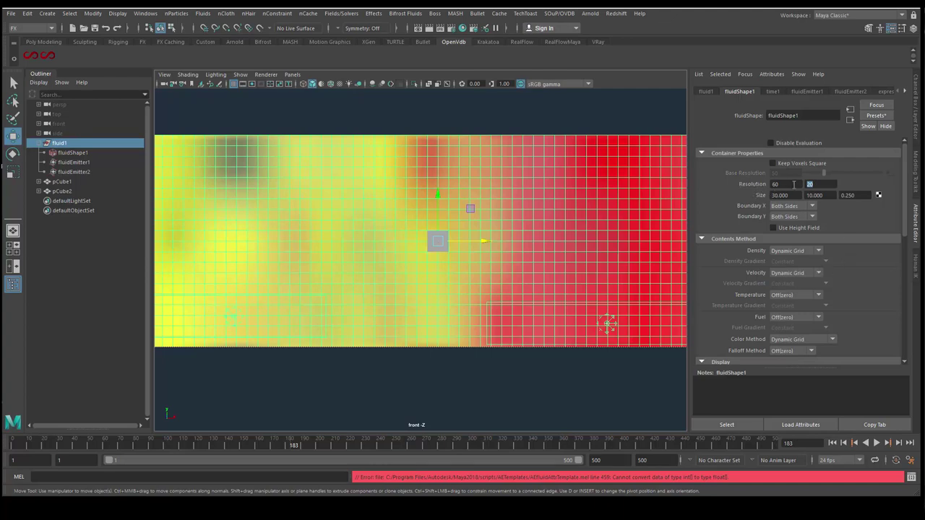
pyautogui.click(833, 187)
pyautogui.press('Return')
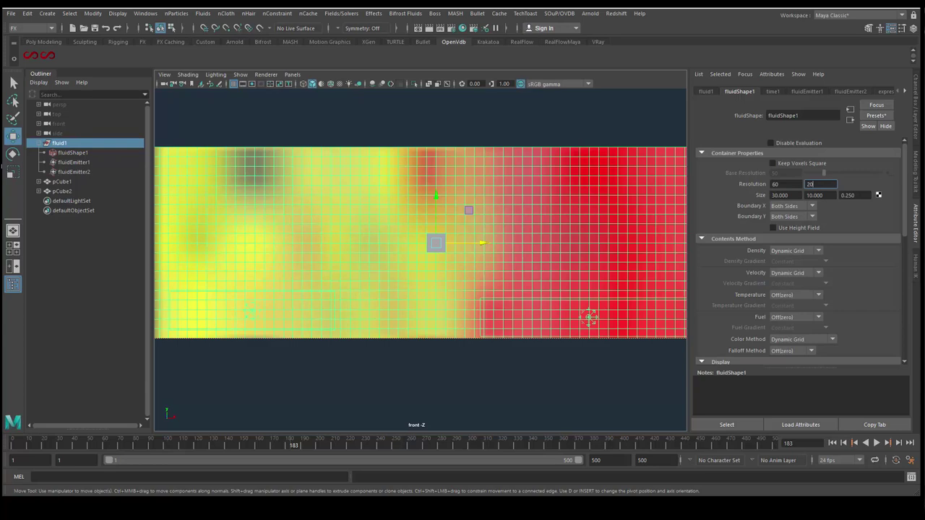
# Undo an accidental fluid move, then select pCube1 and nudge it slightly left
pyautogui.scroll(2, 476, 241)
pyautogui.scroll(1, 473, 238)
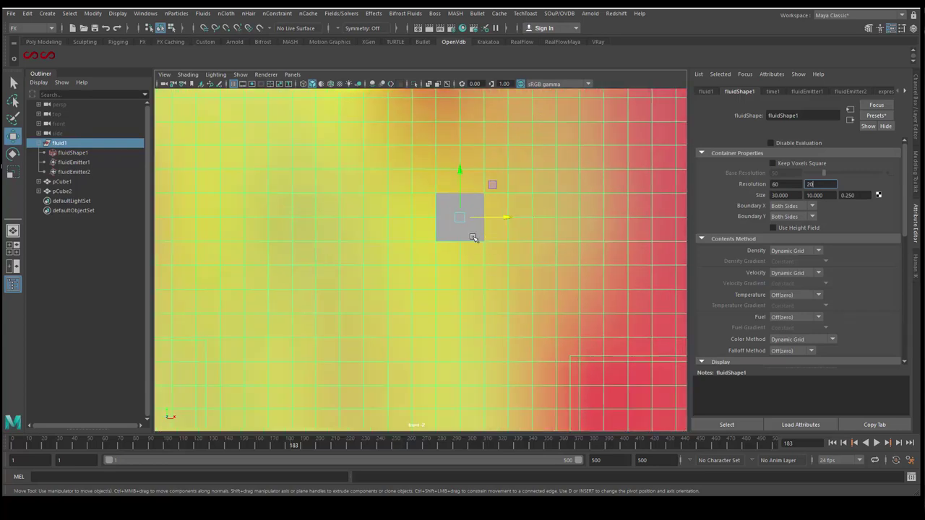
pyautogui.moveTo(460, 214); pyautogui.dragTo(438, 215)
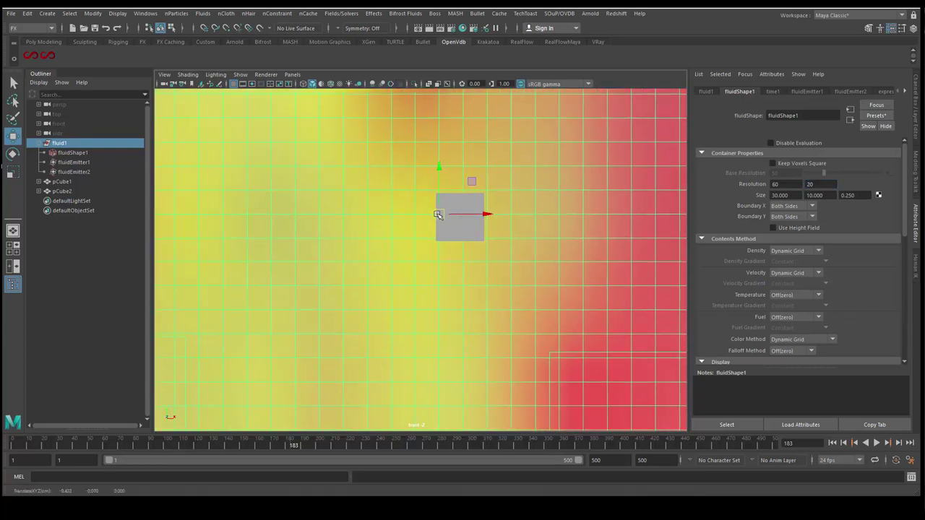
pyautogui.hotkey('ctrl', 'z')
pyautogui.click(65, 182)
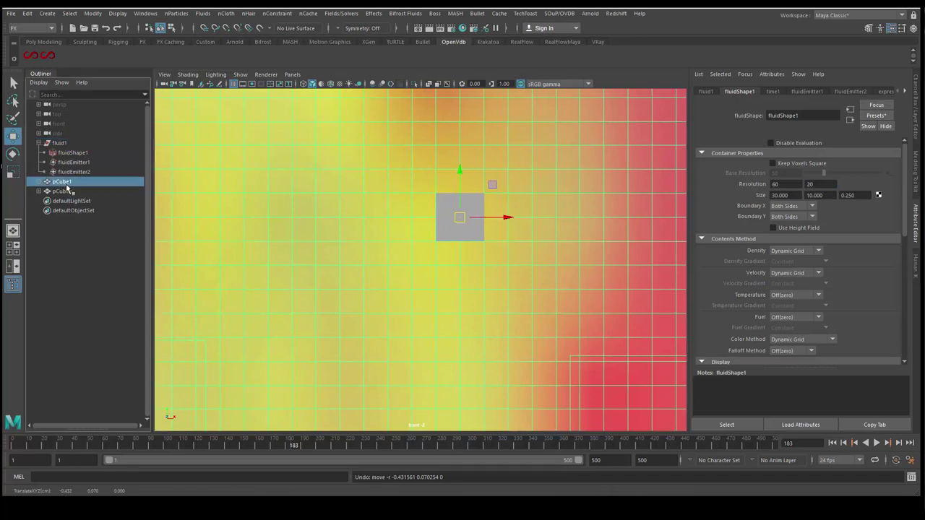
pyautogui.moveTo(460, 216); pyautogui.dragTo(451, 210)
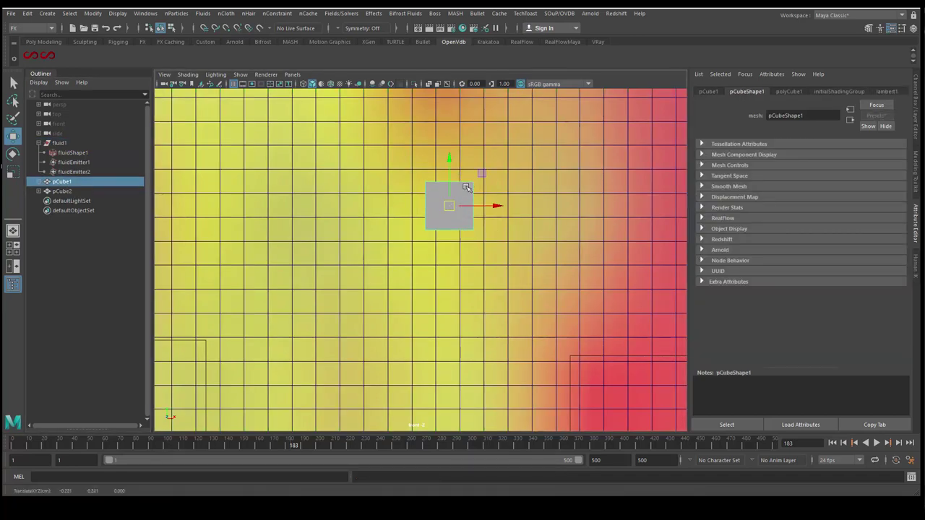
# Scale pCube1 down to about 0.48
pyautogui.press('r')
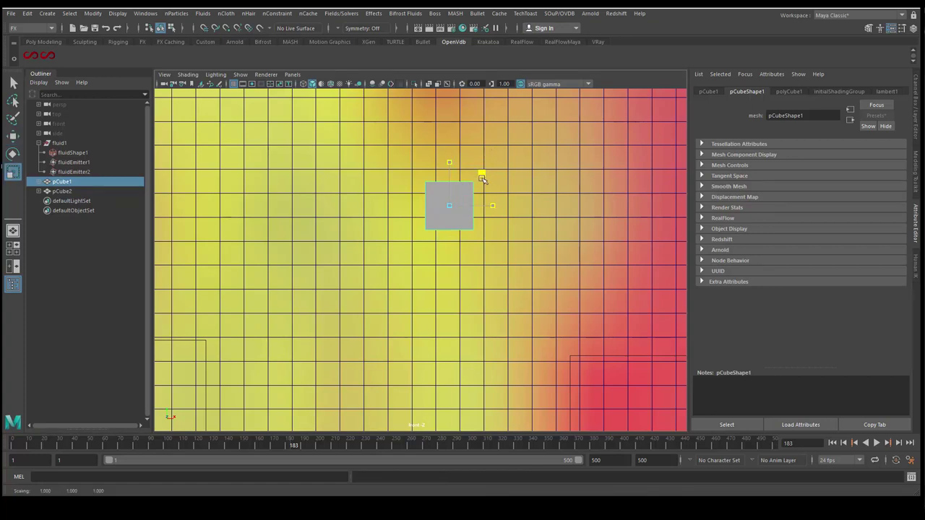
pyautogui.moveTo(482, 179); pyautogui.dragTo(478, 185)
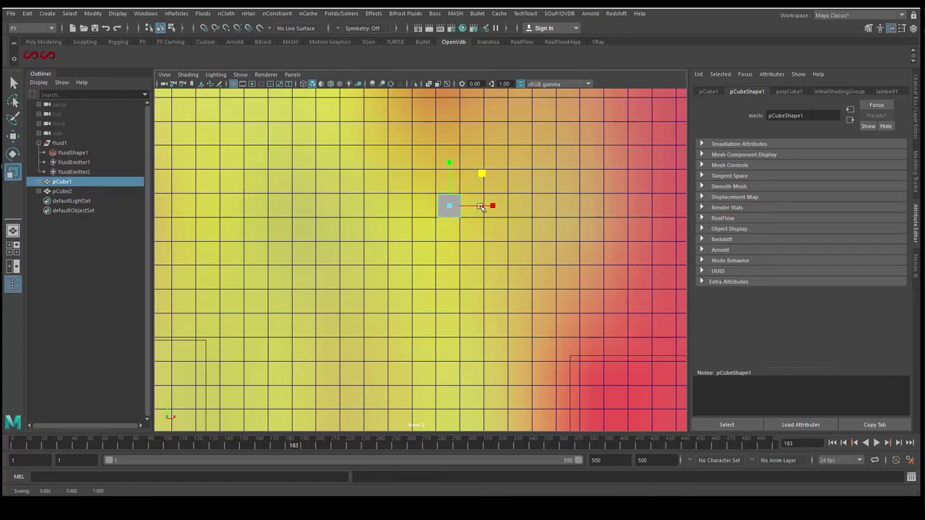
pyautogui.scroll(1, 473, 237)
pyautogui.scroll(3, 473, 237)
pyautogui.keyDown('alt'); pyautogui.moveTo(481, 248); pyautogui.dragTo(463, 307, button='middle'); pyautogui.keyUp('alt')
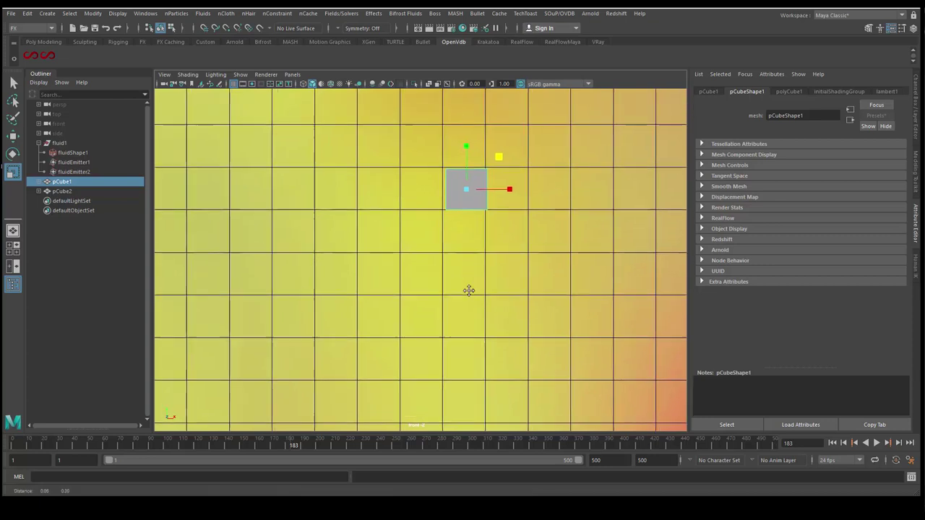
pyautogui.moveTo(486, 191); pyautogui.dragTo(455, 225)
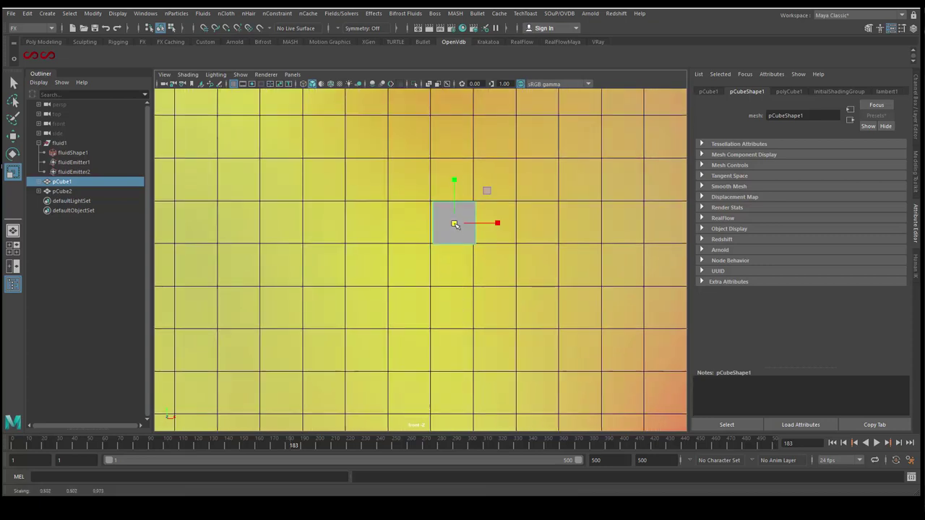
pyautogui.moveTo(489, 191); pyautogui.dragTo(487, 193)
# Move pCube1 left to X -16.951, just outside the fluid container's left edge
pyautogui.press('w')
pyautogui.moveTo(455, 223); pyautogui.dragTo(456, 221)
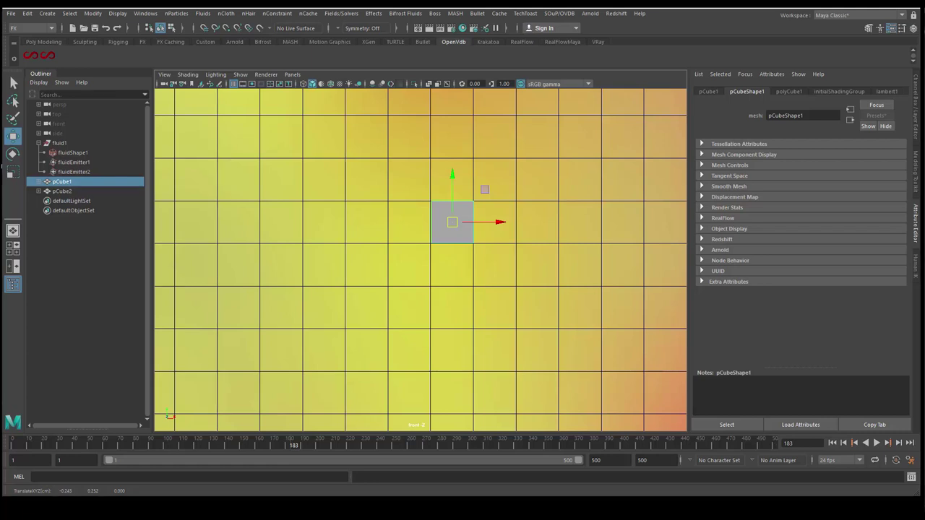
pyautogui.scroll(-5, 413, 149)
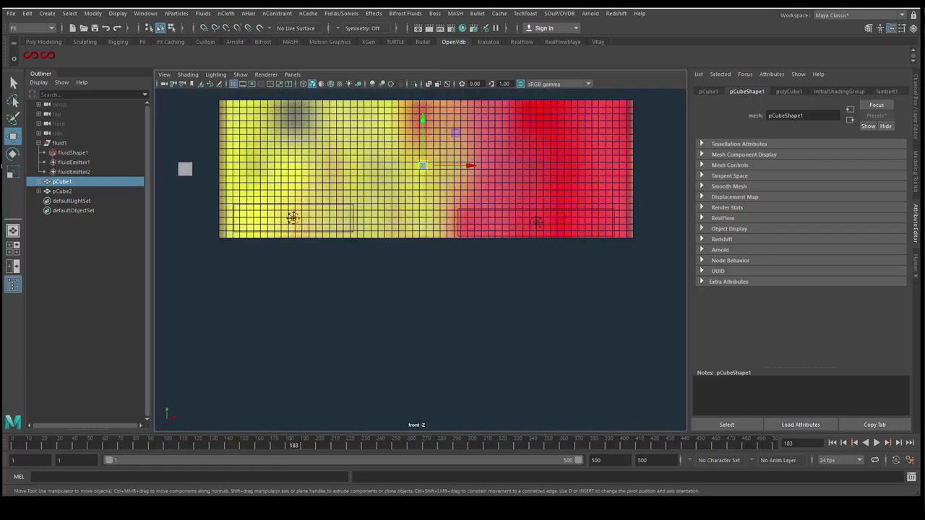
pyautogui.moveTo(450, 166); pyautogui.dragTo(210, 157)
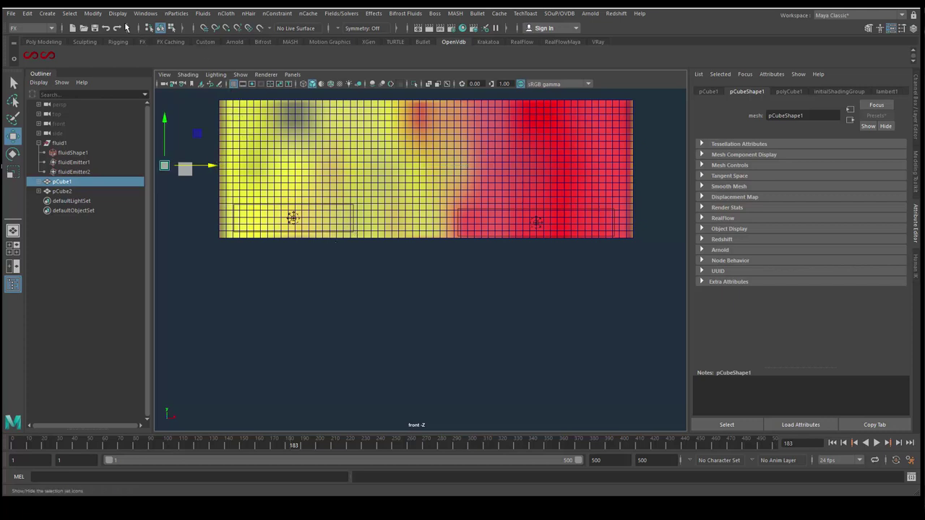
# Open the Node Editor and show fluid1's input and output connections
pyautogui.click(146, 13)
pyautogui.click(168, 132)
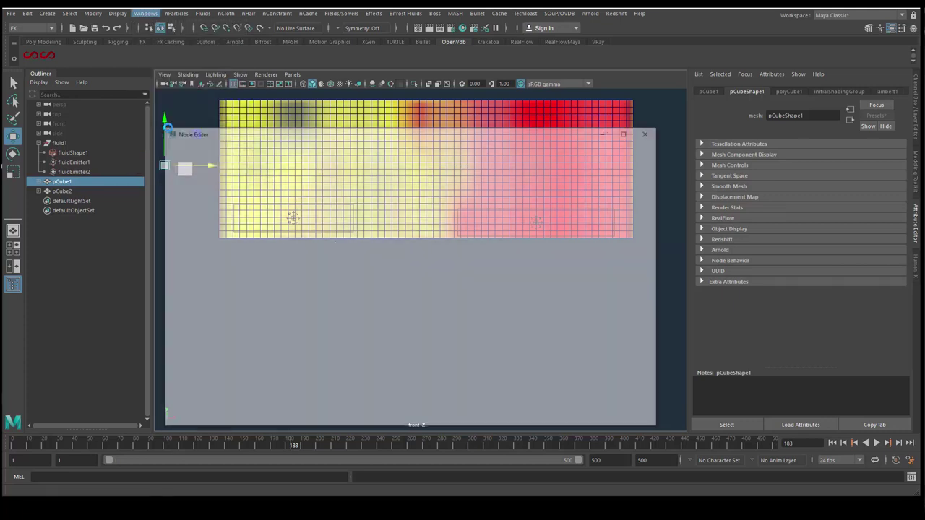
pyautogui.moveTo(217, 132); pyautogui.dragTo(224, 225)
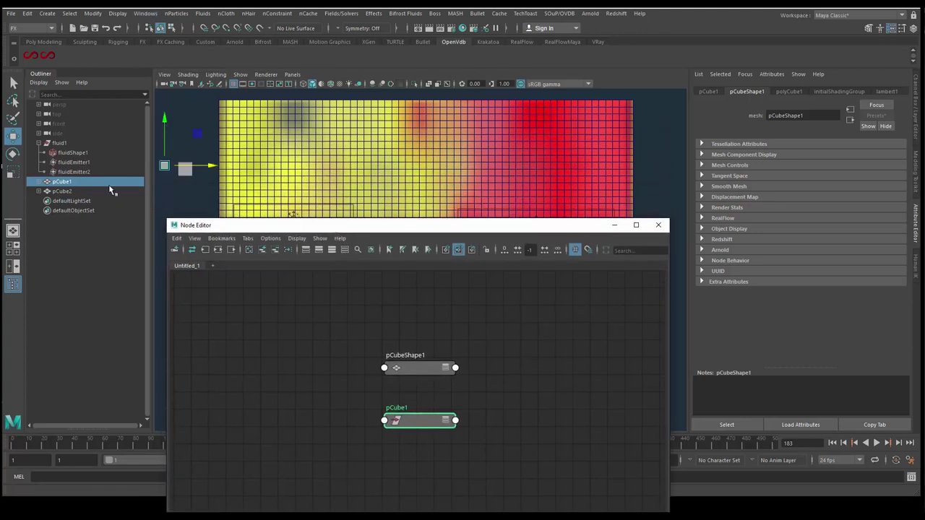
pyautogui.click(60, 143)
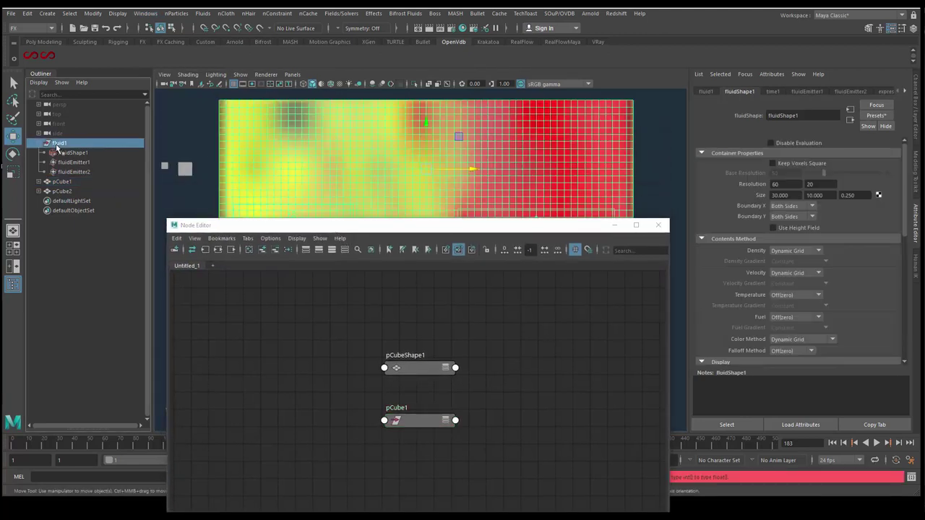
pyautogui.click(218, 250)
# Arrange both fluid emitters, expression1, fluid1 and fluidShape1SG around fluidShape1 in the graph
pyautogui.moveTo(465, 427); pyautogui.dragTo(289, 303)
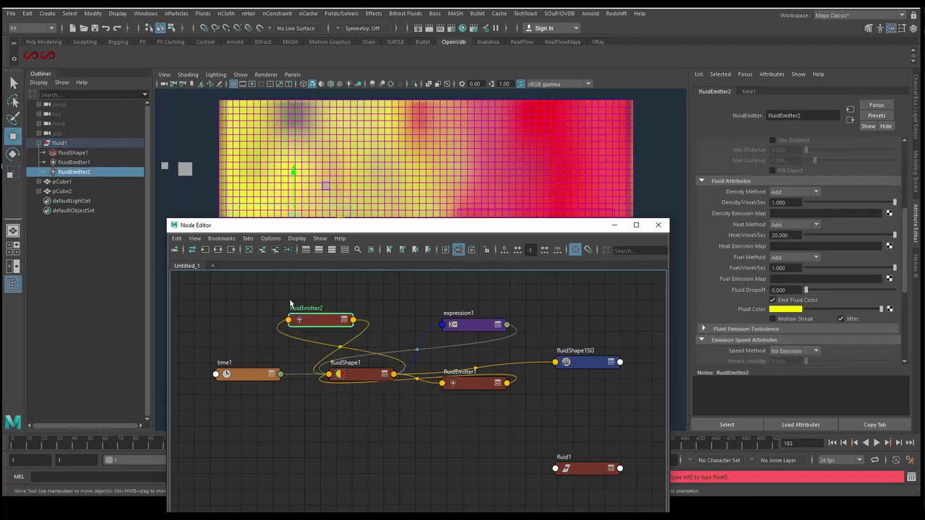
pyautogui.moveTo(463, 390)
pyautogui.mouseDown()
pyautogui.moveTo(347, 295)
pyautogui.moveTo(339, 301)
pyautogui.mouseUp()
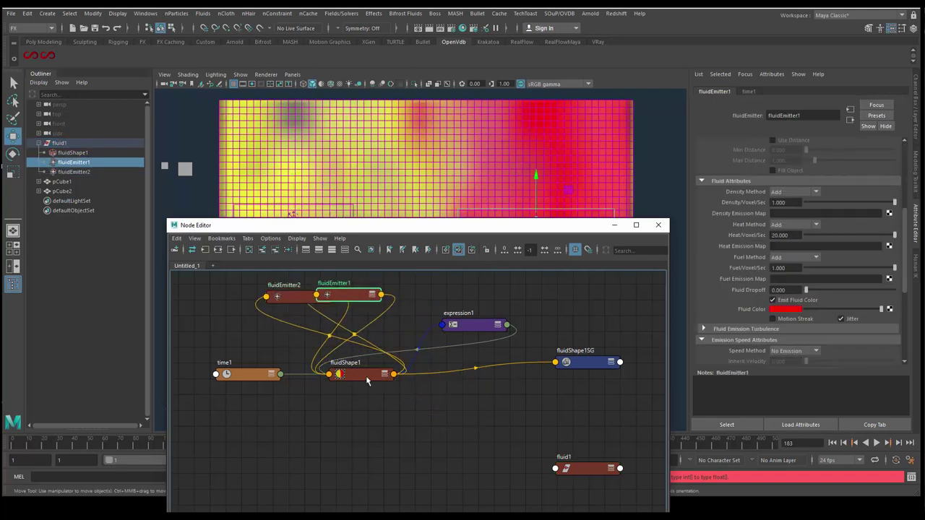
pyautogui.moveTo(361, 374); pyautogui.dragTo(416, 404)
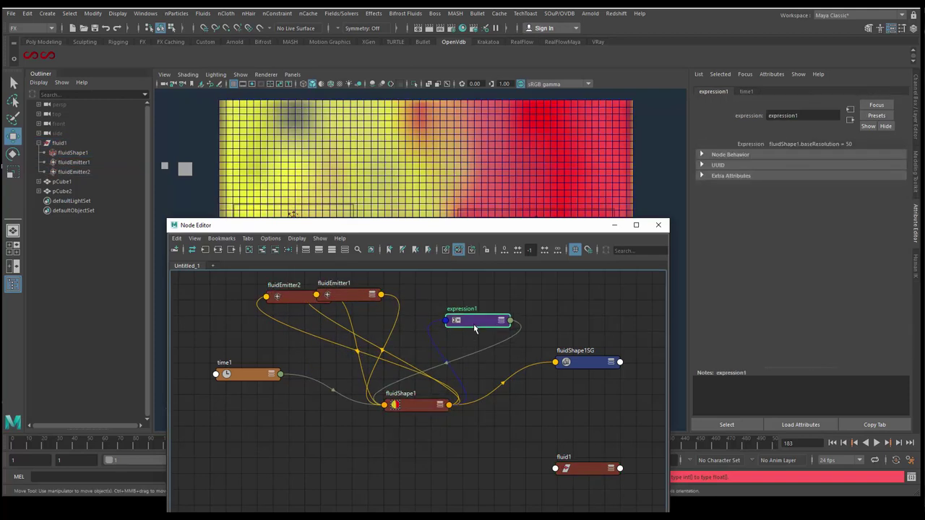
pyautogui.moveTo(474, 324); pyautogui.dragTo(250, 414)
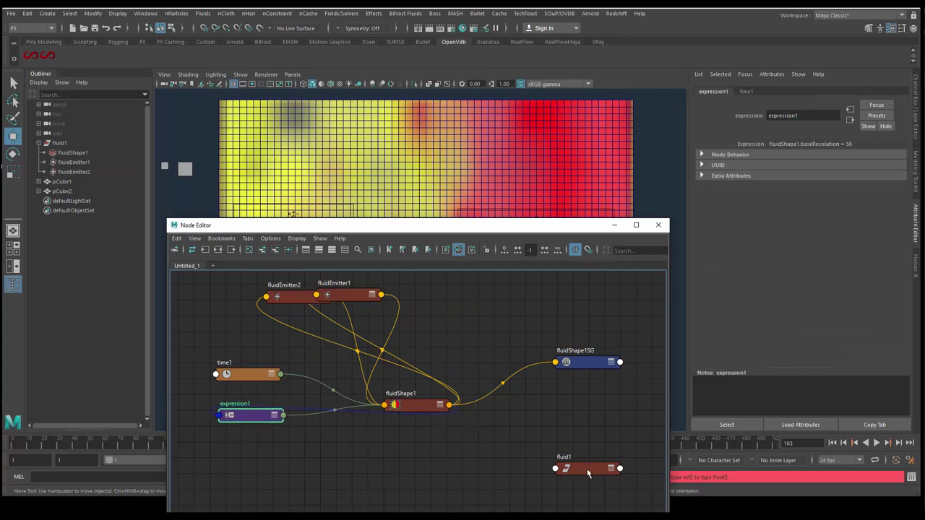
pyautogui.moveTo(588, 471); pyautogui.dragTo(302, 461)
pyautogui.click(583, 364)
pyautogui.moveTo(583, 363); pyautogui.dragTo(443, 287)
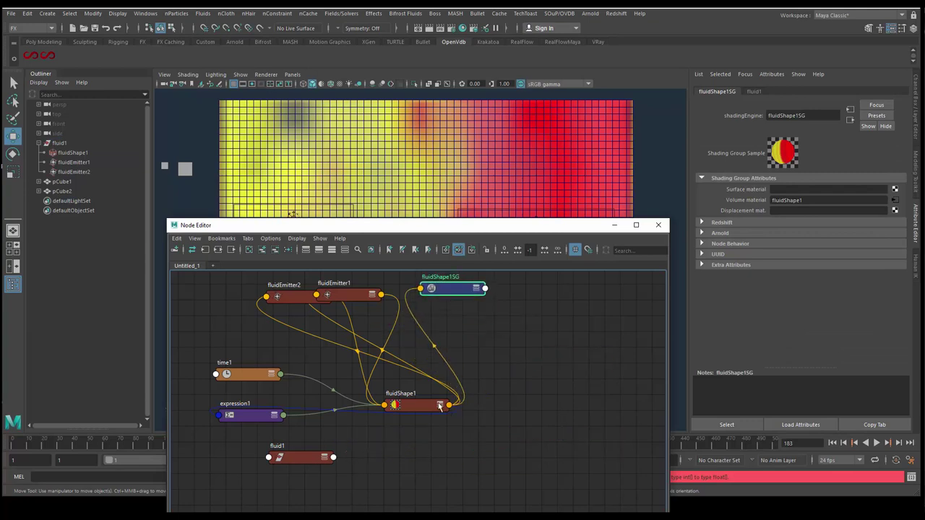
pyautogui.moveTo(426, 406); pyautogui.dragTo(426, 411)
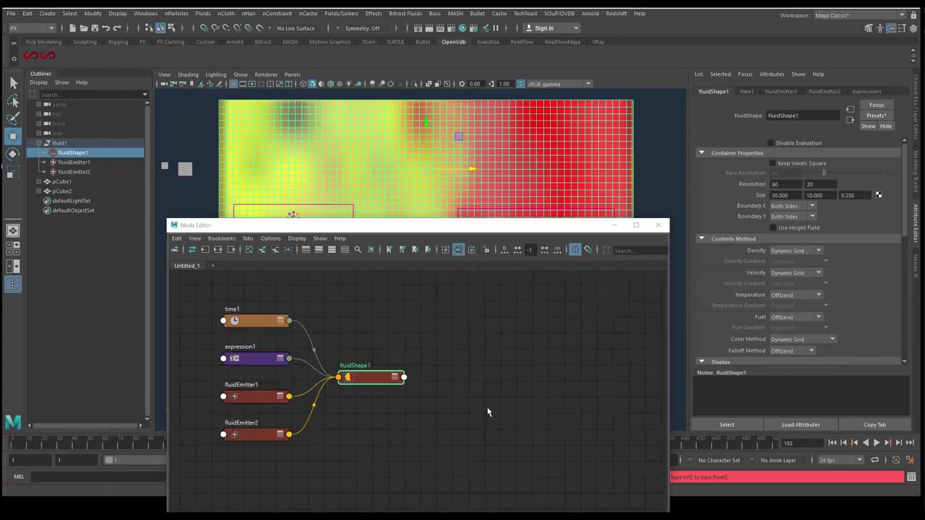
# Zoom in and centre the fluidShape1 node in the graph
pyautogui.scroll(2, 491, 407)
pyautogui.scroll(3, 495, 403)
pyautogui.moveTo(362, 364)
pyautogui.keyDown('alt'); pyautogui.mouseDown(button='middle')
pyautogui.moveTo(519, 375)
pyautogui.moveTo(450, 362)
pyautogui.moveTo(316, 309)
pyautogui.mouseUp(button='middle'); pyautogui.keyUp('alt')
pyautogui.scroll(-1, 498, 374)
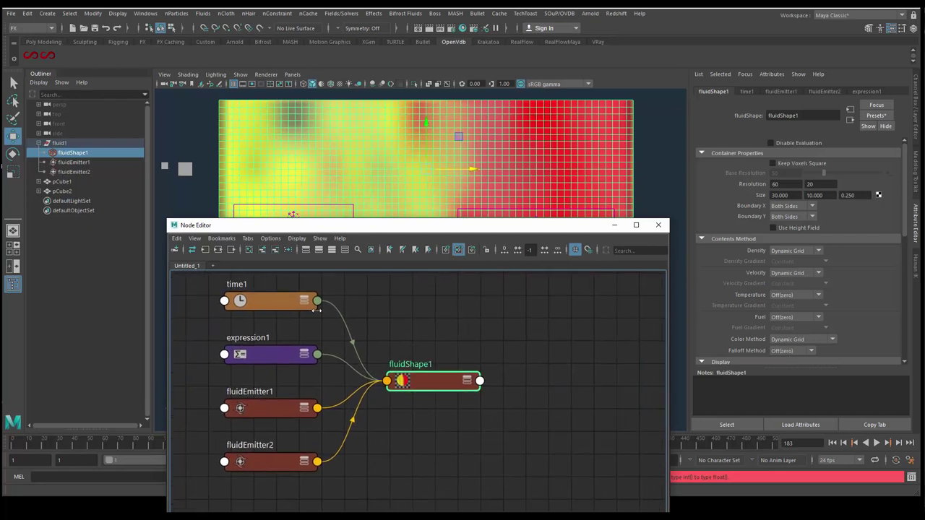
pyautogui.moveTo(459, 384); pyautogui.dragTo(464, 386)
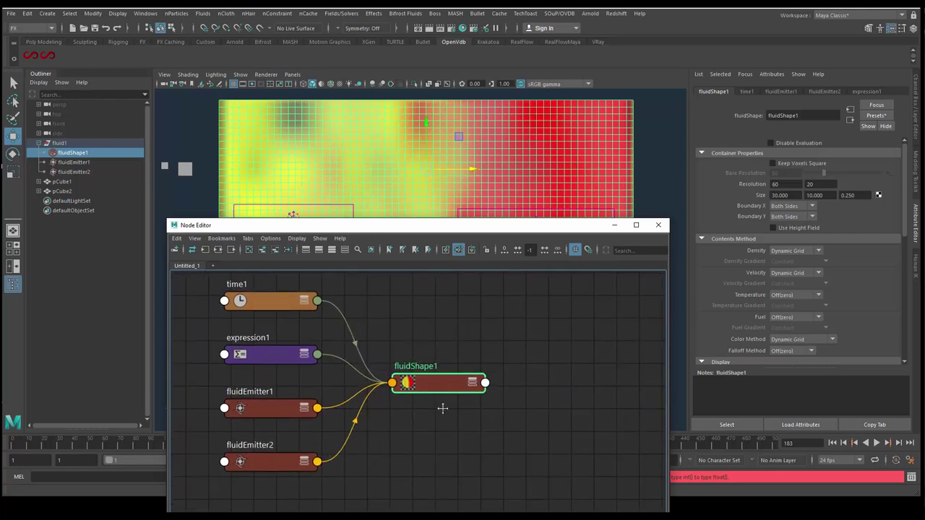
pyautogui.keyDown('alt'); pyautogui.moveTo(442, 409); pyautogui.dragTo(389, 398, button='middle'); pyautogui.keyUp('alt')
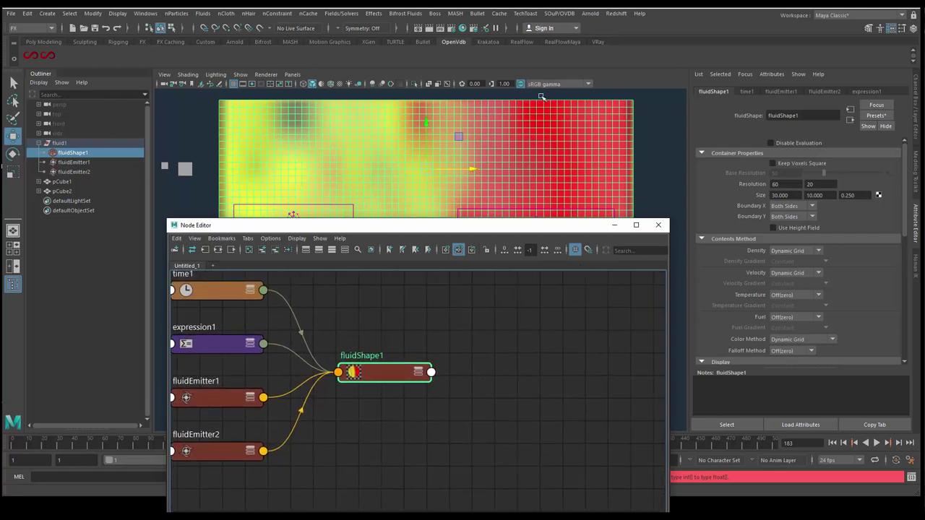
# Create a SOuP fluidAttributeToArray node from the fluid and position it beside fluidShape1
pyautogui.click(558, 14)
pyautogui.moveTo(569, 30)
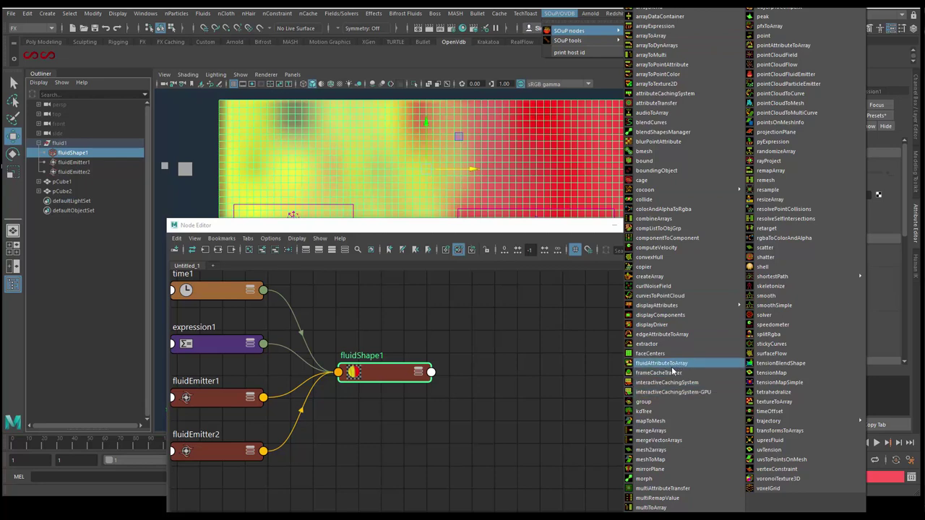
pyautogui.click(671, 369)
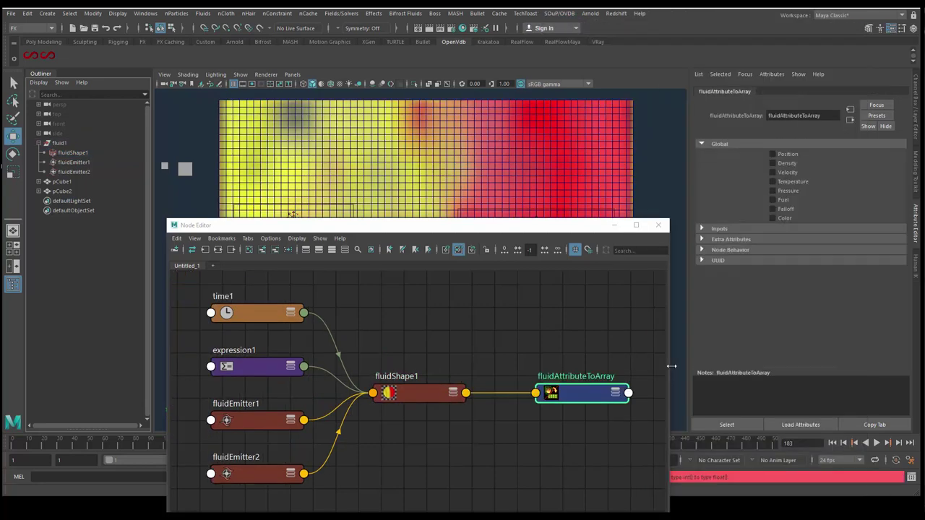
pyautogui.moveTo(432, 411); pyautogui.dragTo(375, 388, button='middle')
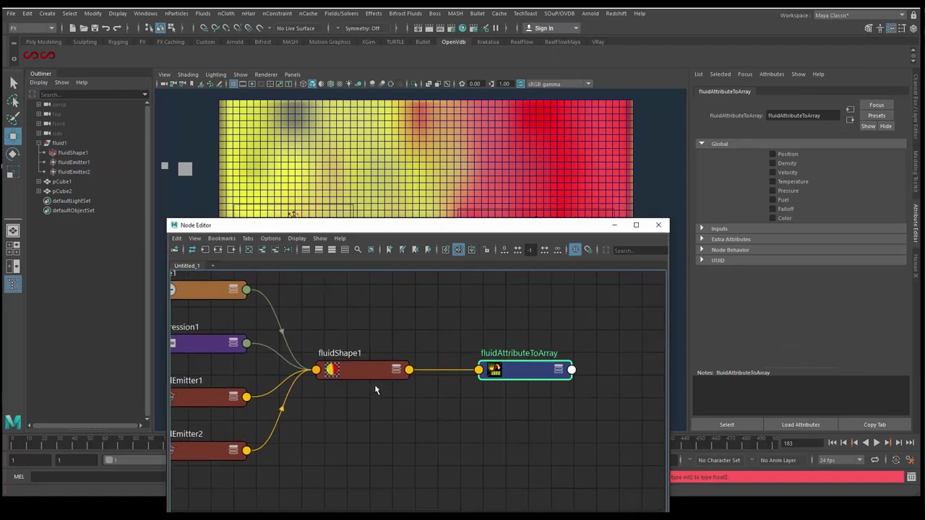
pyautogui.click(367, 369)
pyautogui.moveTo(522, 380); pyautogui.dragTo(507, 384)
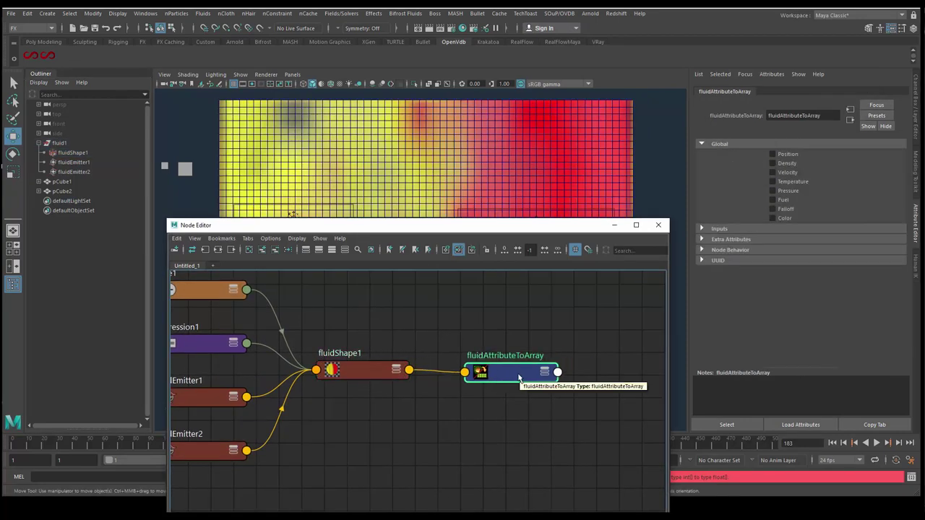
pyautogui.moveTo(518, 377); pyautogui.dragTo(516, 382)
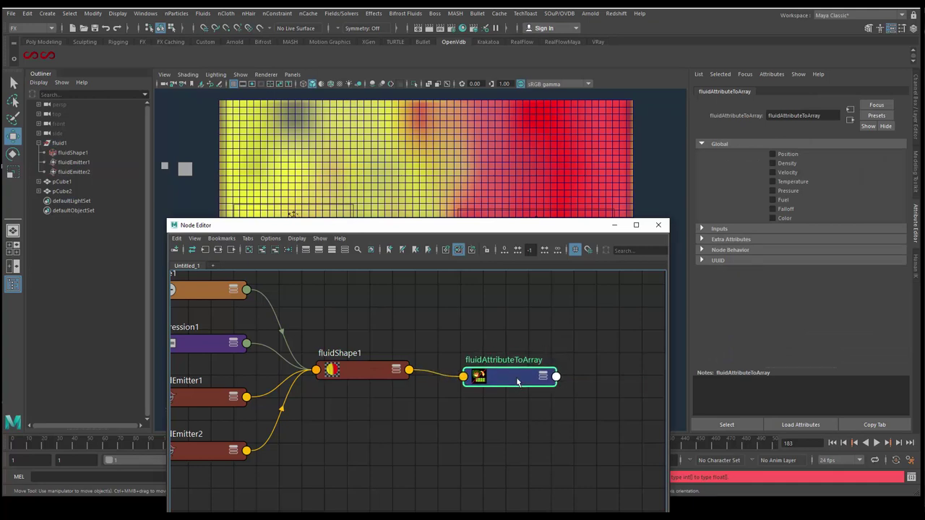
pyautogui.keyDown('alt'); pyautogui.moveTo(512, 413); pyautogui.dragTo(457, 417, button='middle'); pyautogui.keyUp('alt')
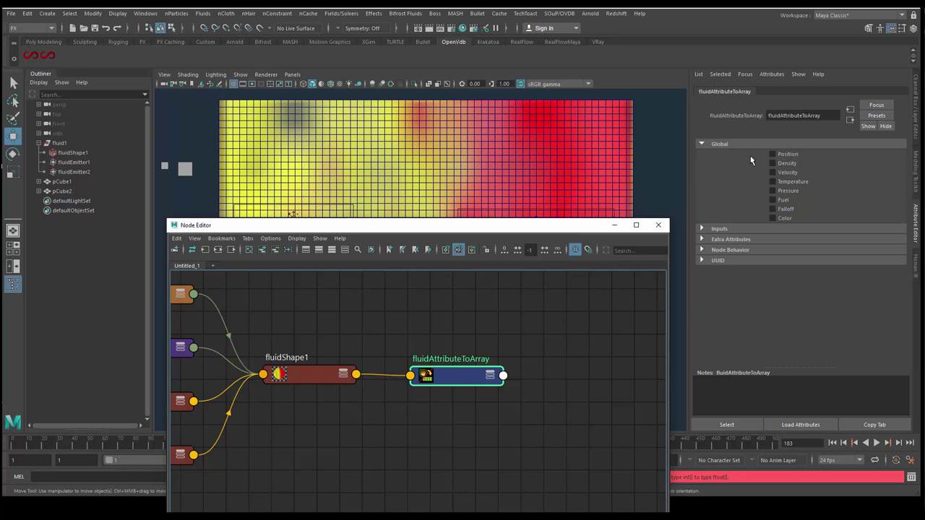
# Enable the Position and Color outputs in fluidAttributeToArray's Global section
pyautogui.click(783, 154)
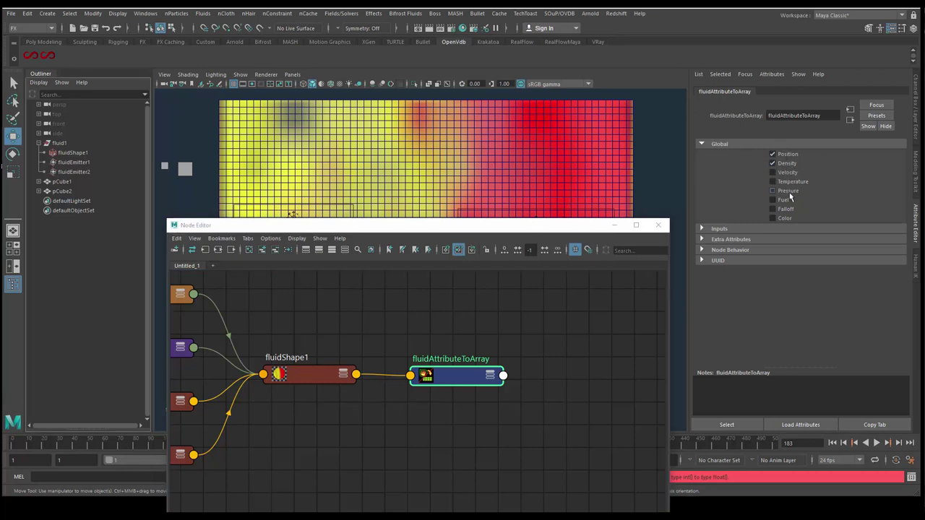
pyautogui.click(782, 215)
pyautogui.click(453, 385)
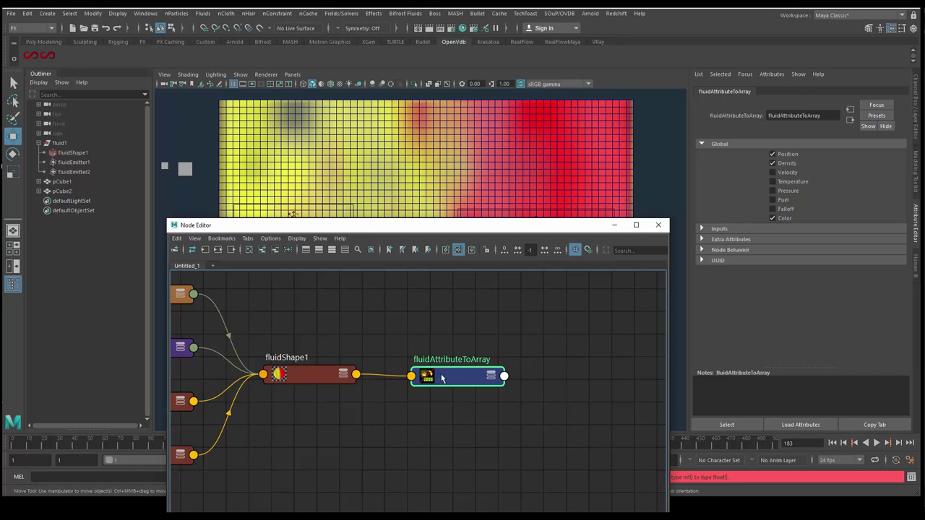
# Move fluidAttributeToArray closer to fluidShape1 and deselect everything in the graph
pyautogui.moveTo(443, 378); pyautogui.dragTo(424, 375)
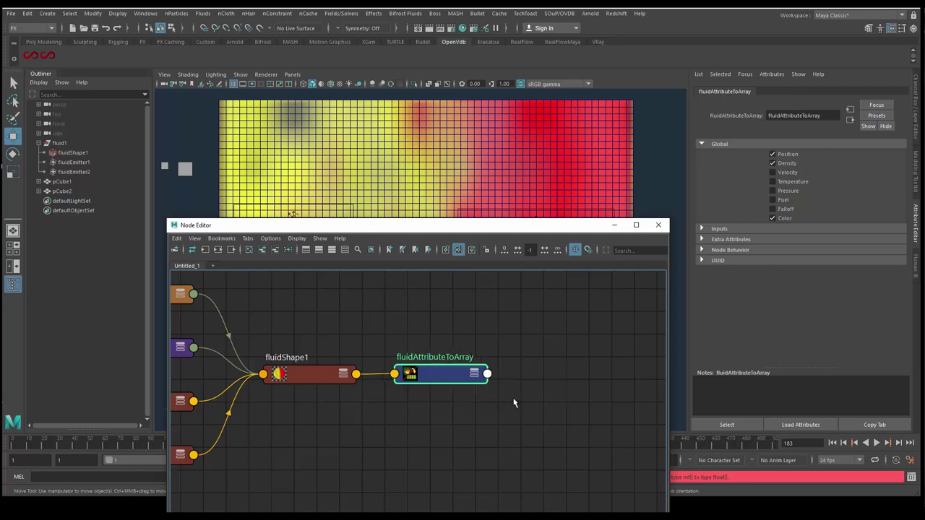
pyautogui.moveTo(513, 402); pyautogui.dragTo(437, 394, button='middle')
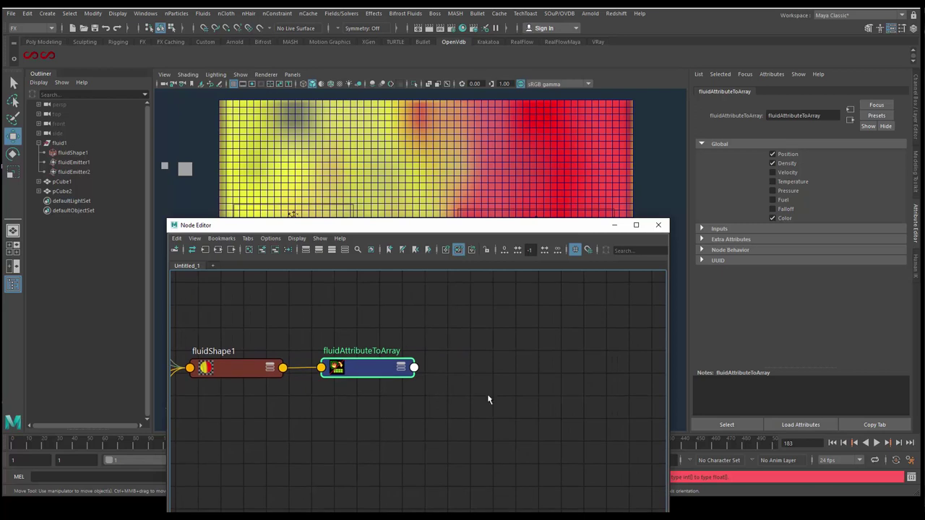
pyautogui.click(549, 381)
pyautogui.click(384, 370)
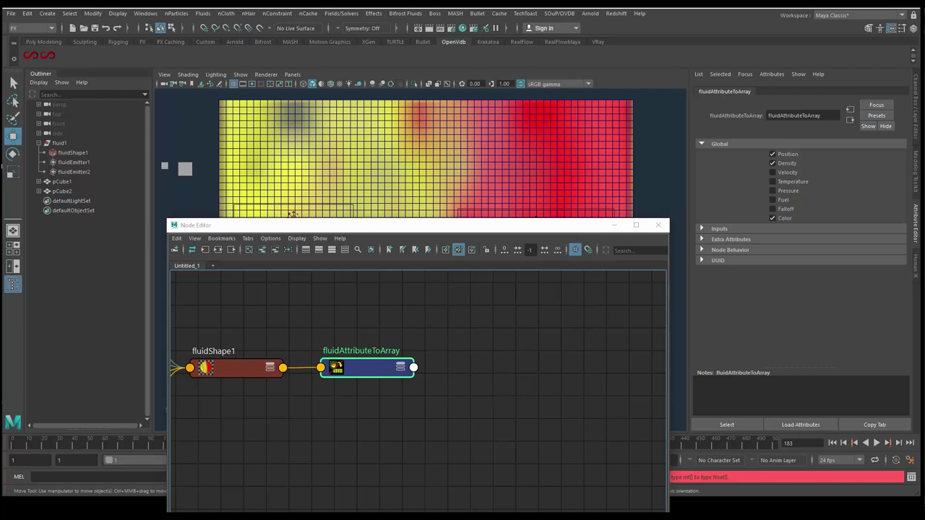
pyautogui.click(516, 380)
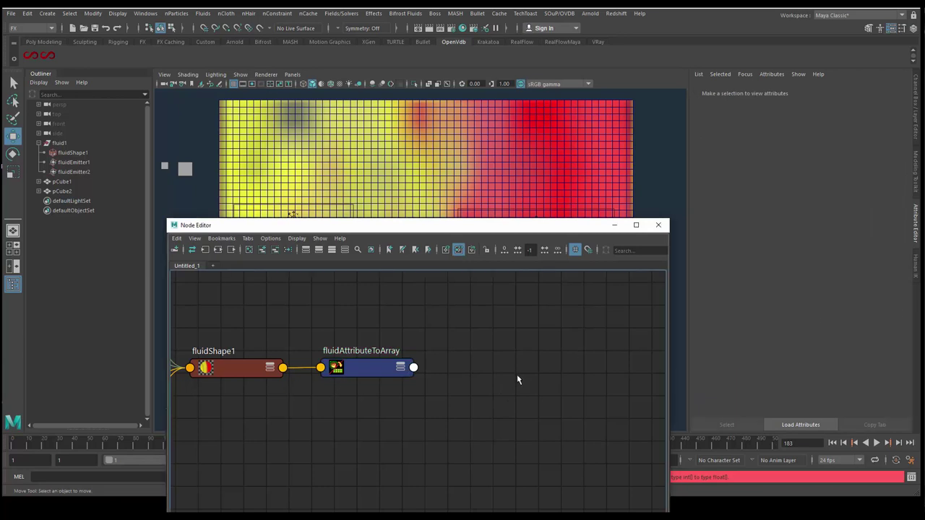
# Create a copier node by searching 'copier' and place copier1 right of fluidAttributeToArray
pyautogui.press('Tab')
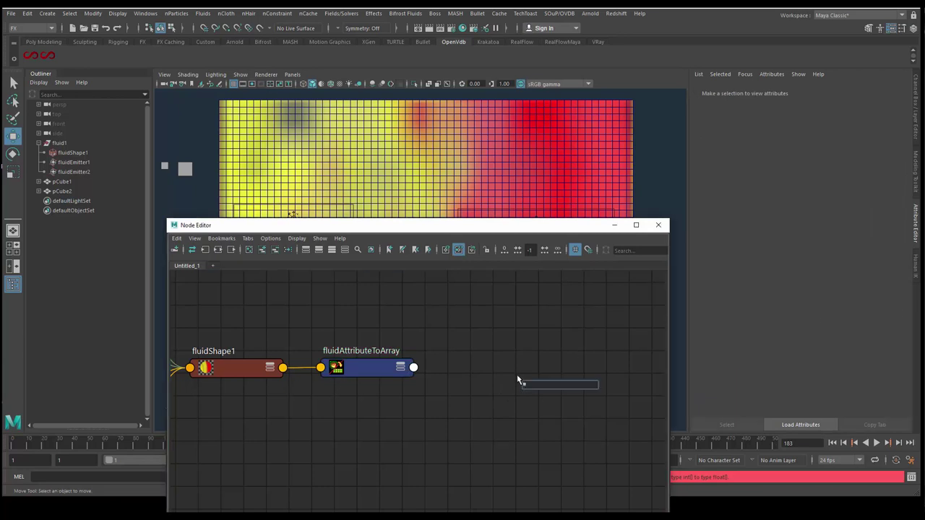
pyautogui.write('copier')
pyautogui.press('Return')
pyautogui.moveTo(580, 396)
pyautogui.mouseDown()
pyautogui.moveTo(549, 367)
pyautogui.moveTo(545, 379)
pyautogui.mouseUp()
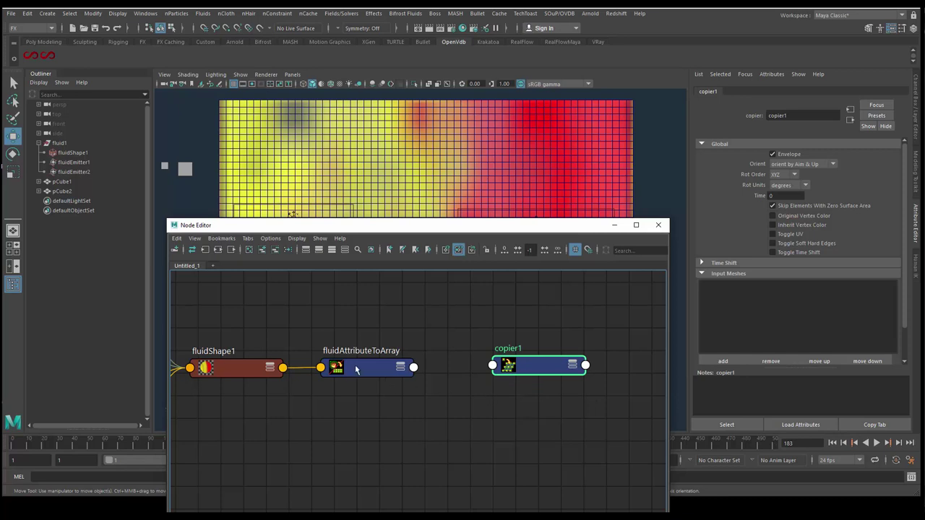
# Marquee-select fluidAttributeToArray and copier1 together in the Node Editor
pyautogui.moveTo(388, 377); pyautogui.dragTo(383, 376)
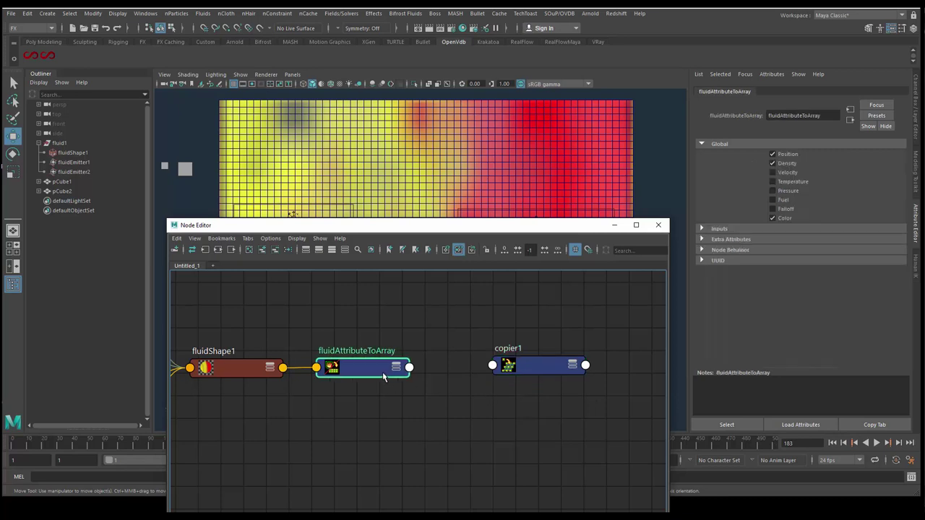
pyautogui.moveTo(527, 378); pyautogui.dragTo(520, 381)
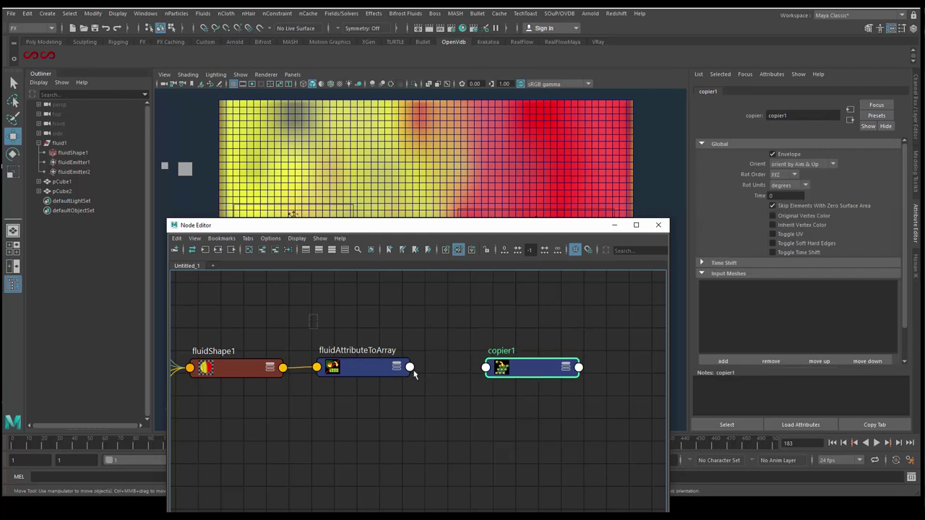
pyautogui.moveTo(309, 313); pyautogui.dragTo(580, 402)
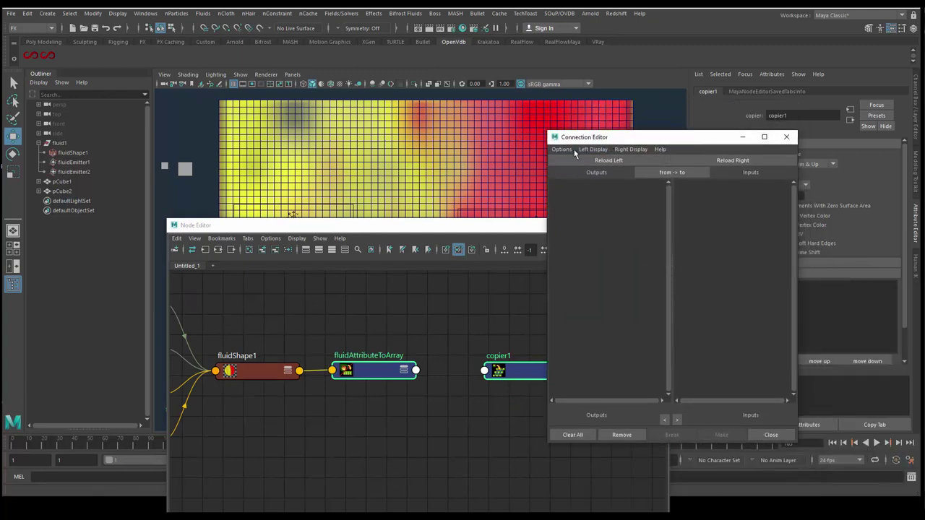
# Load fluidAttributeToArray and copier1 into the Connection Editor, showing only source outputs
pyautogui.click(562, 150)
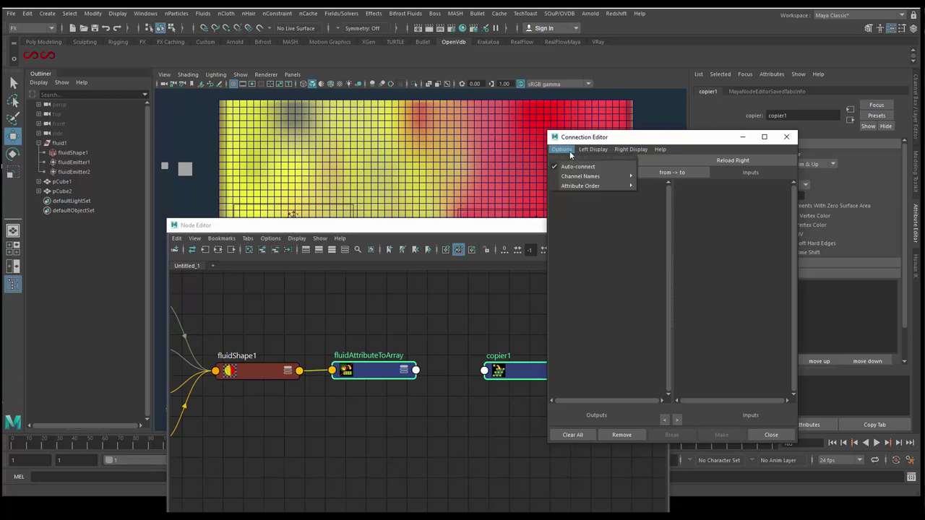
pyautogui.click(606, 142)
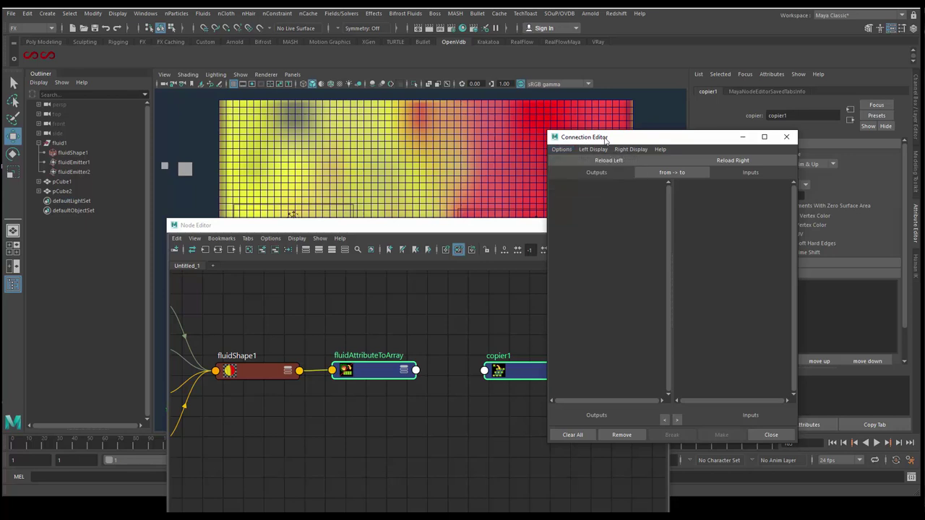
pyautogui.click(593, 150)
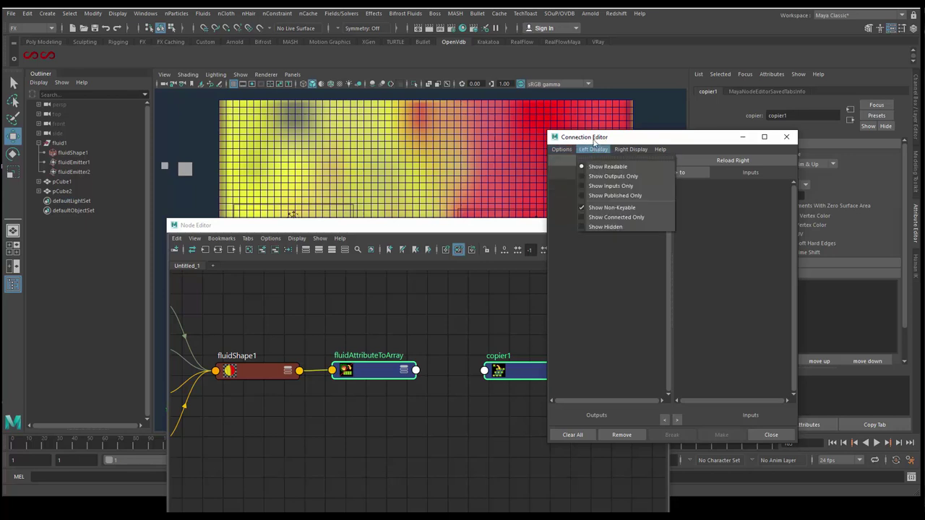
pyautogui.click(594, 142)
pyautogui.click(620, 161)
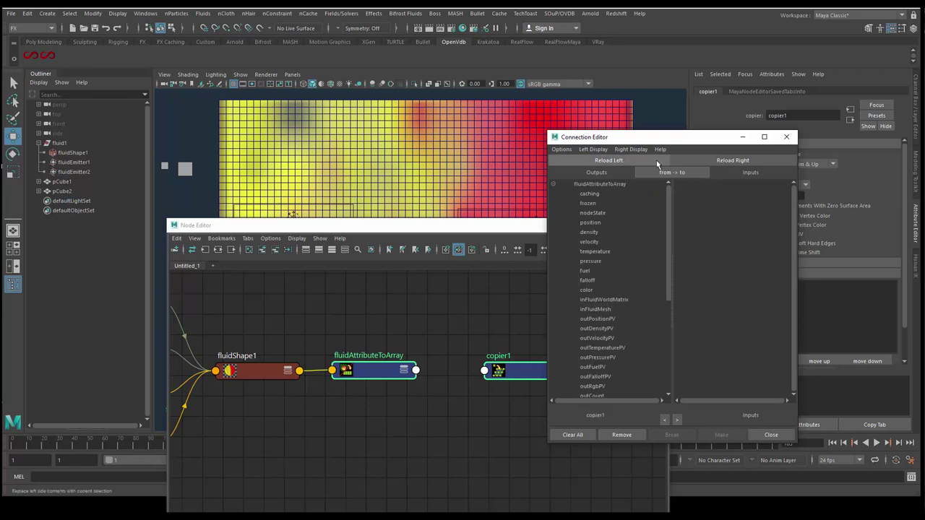
pyautogui.click(697, 163)
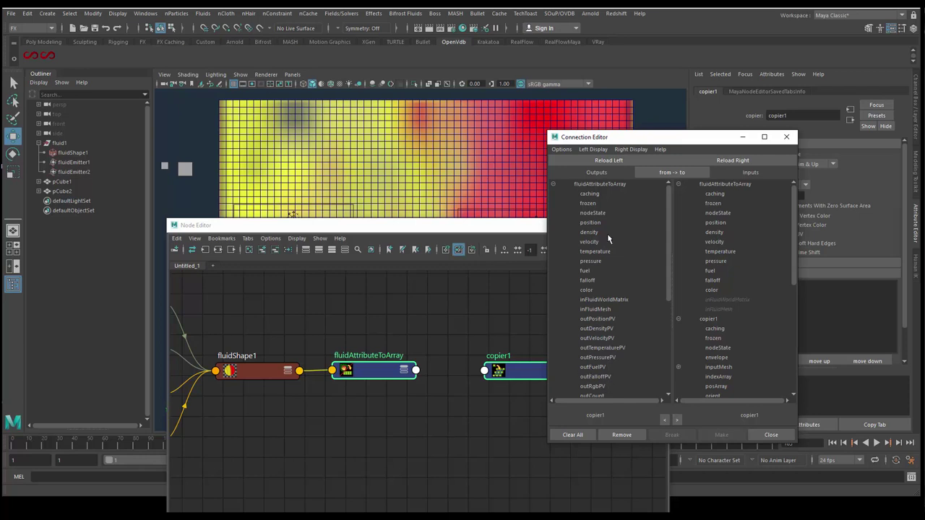
pyautogui.click(594, 150)
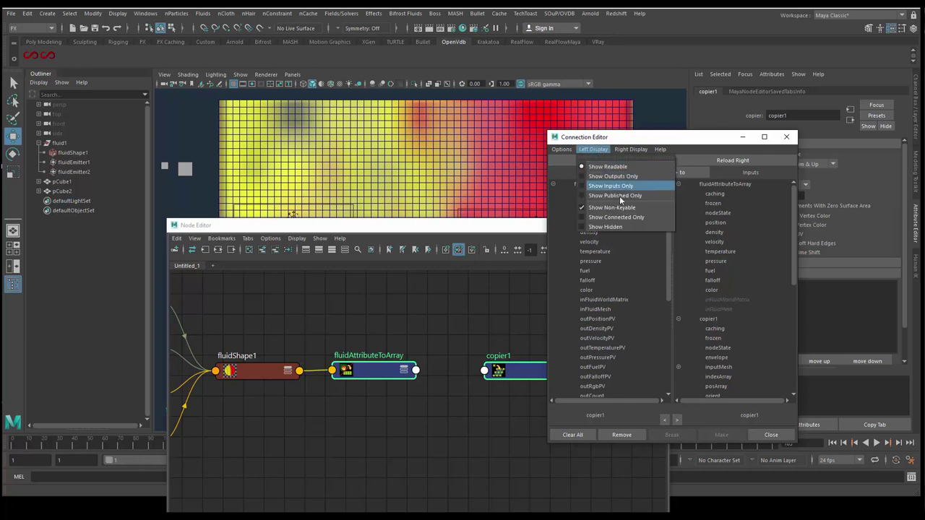
pyautogui.click(622, 176)
pyautogui.click(631, 150)
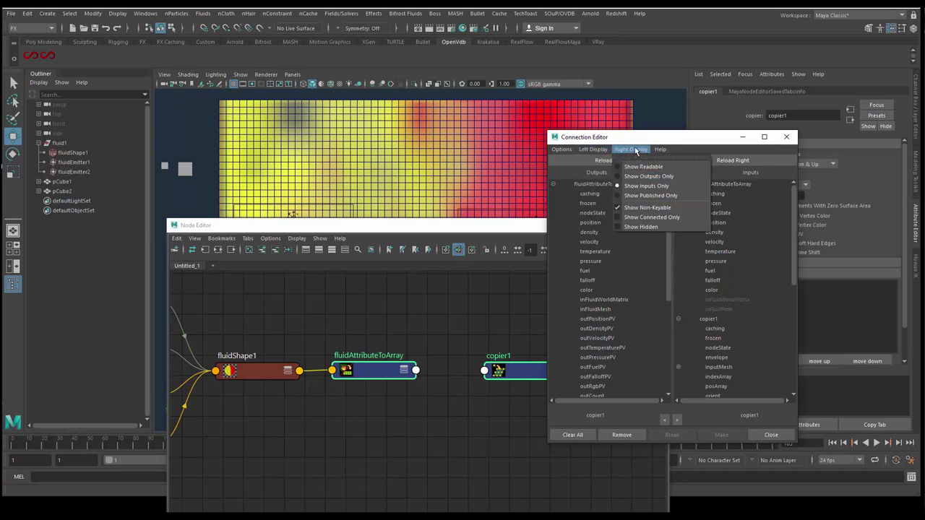
pyautogui.click(633, 166)
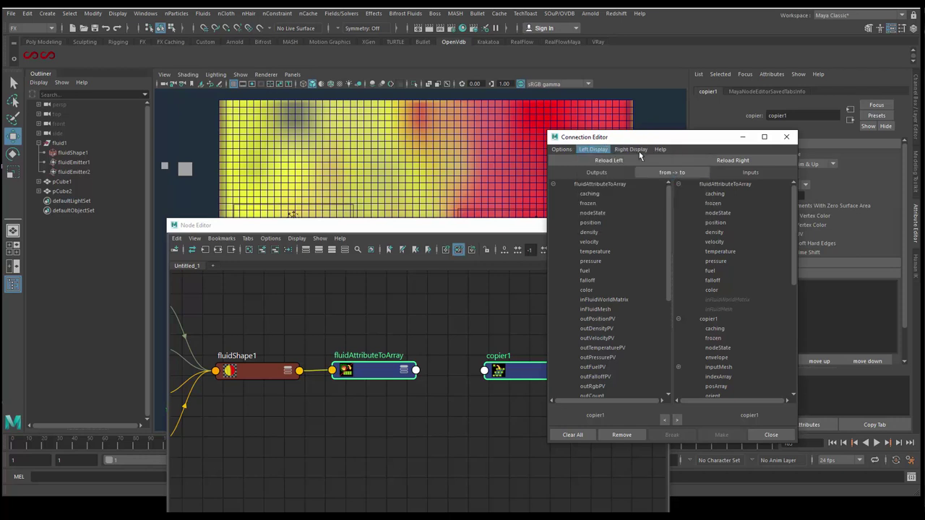
pyautogui.click(639, 150)
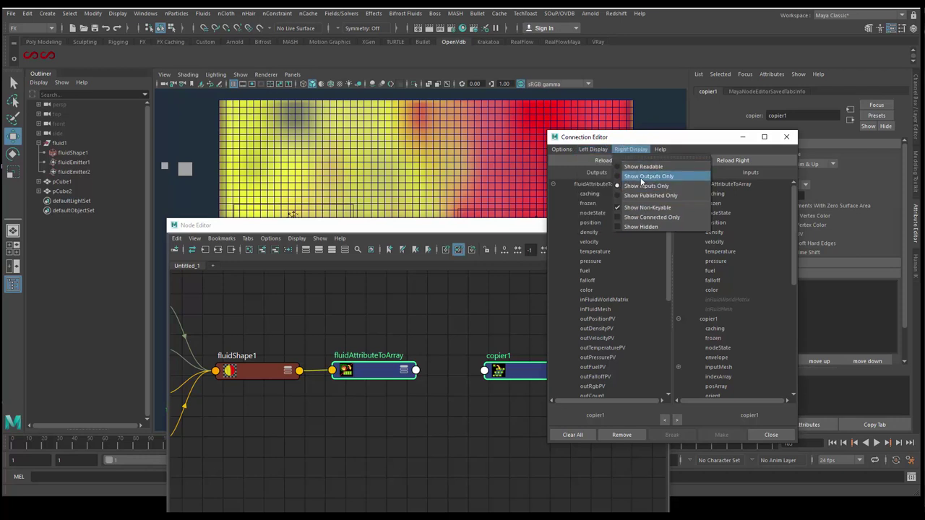
pyautogui.click(633, 149)
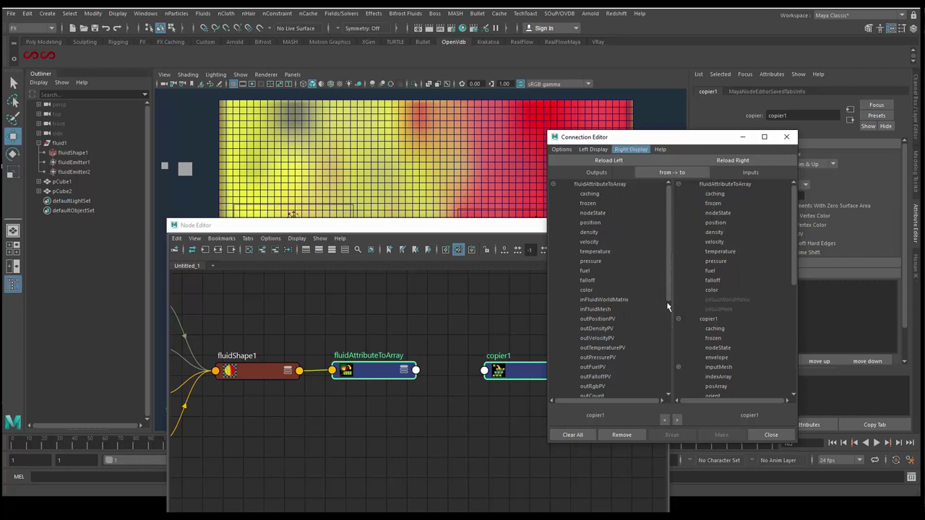
# Connect fluidAttributeToArray's outPositionPV to copier1's posArray
pyautogui.moveTo(668, 293); pyautogui.dragTo(671, 316)
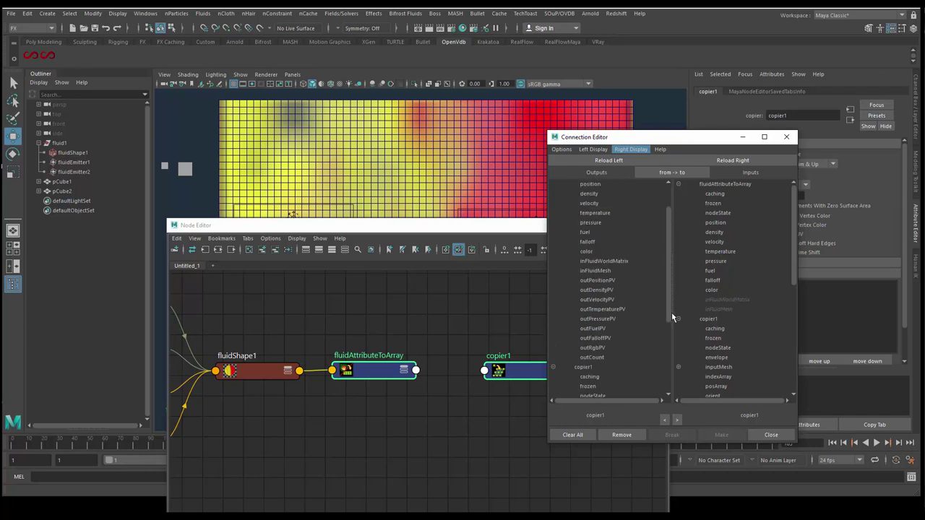
pyautogui.click(593, 282)
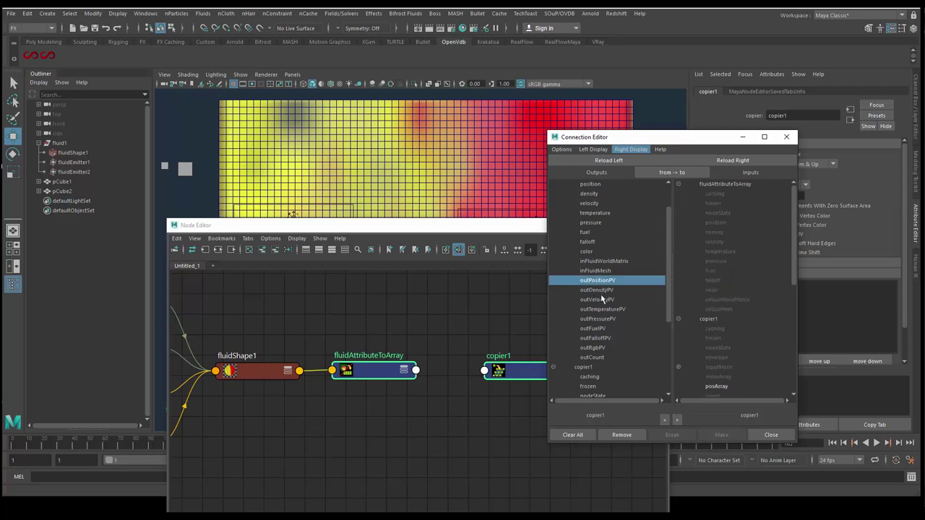
pyautogui.scroll(-5, 726, 323)
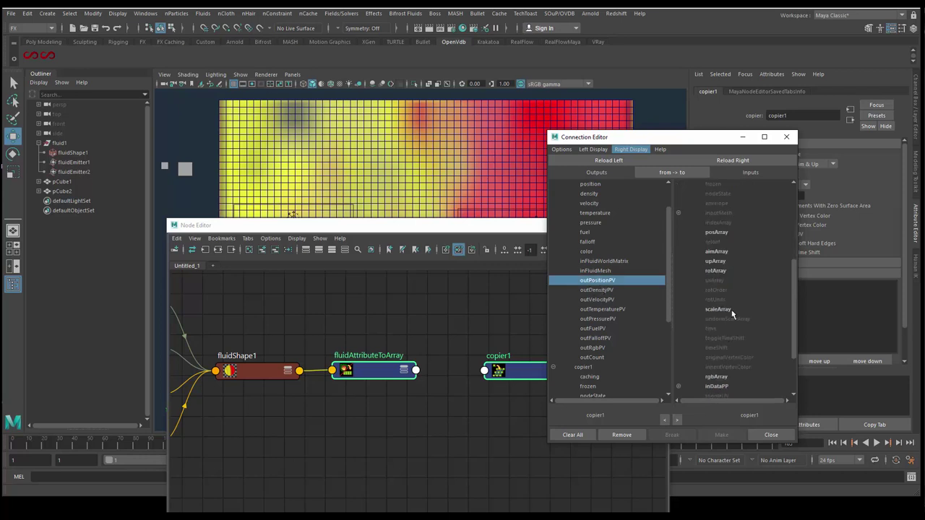
pyautogui.click(716, 233)
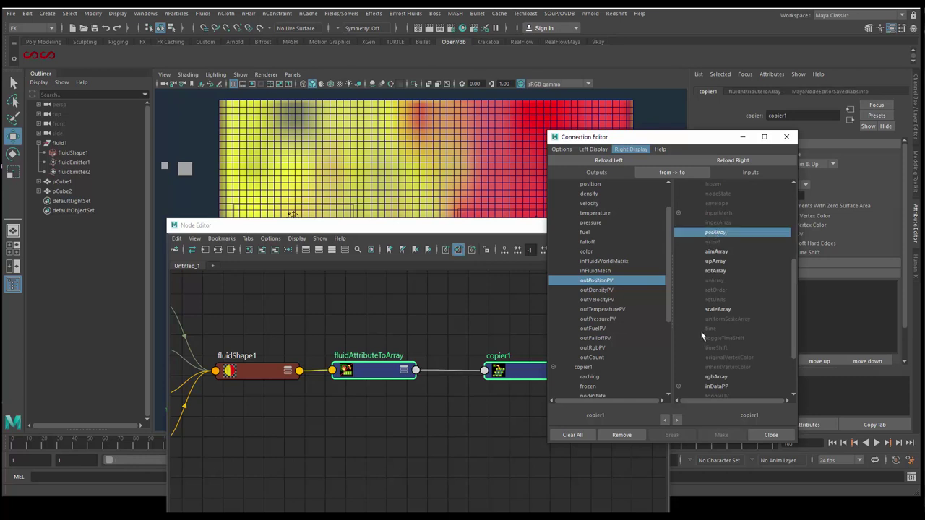
pyautogui.moveTo(692, 136)
pyautogui.mouseDown()
pyautogui.moveTo(697, 157)
pyautogui.moveTo(924, 167)
pyautogui.mouseUp()
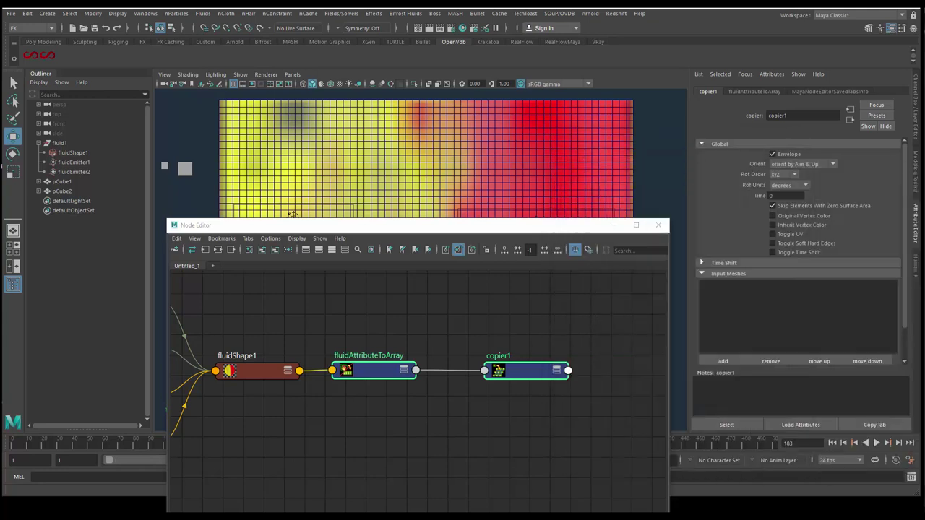
# Bring pCube1's polyCube1, pCubeShape1 and pCube1 nodes into the graph beside copier1
pyautogui.click(526, 379)
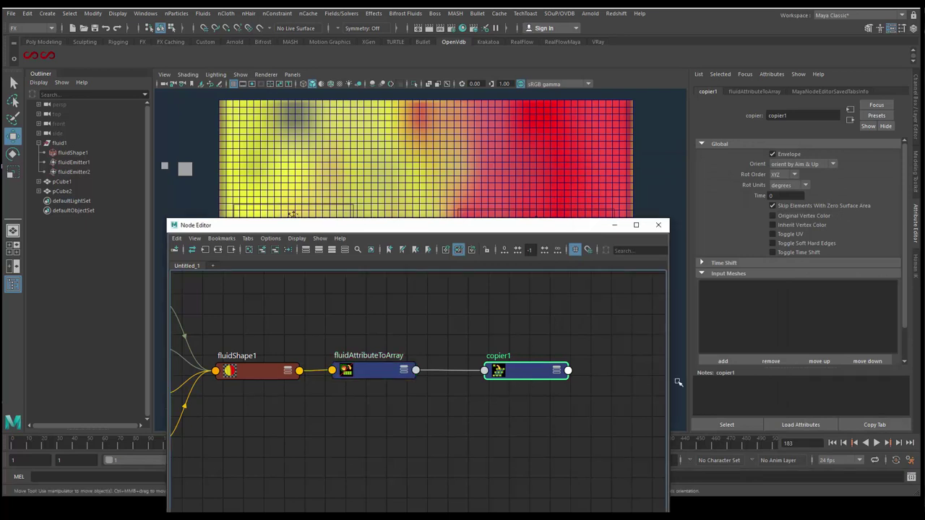
pyautogui.click(580, 346)
pyautogui.click(534, 370)
pyautogui.click(748, 325)
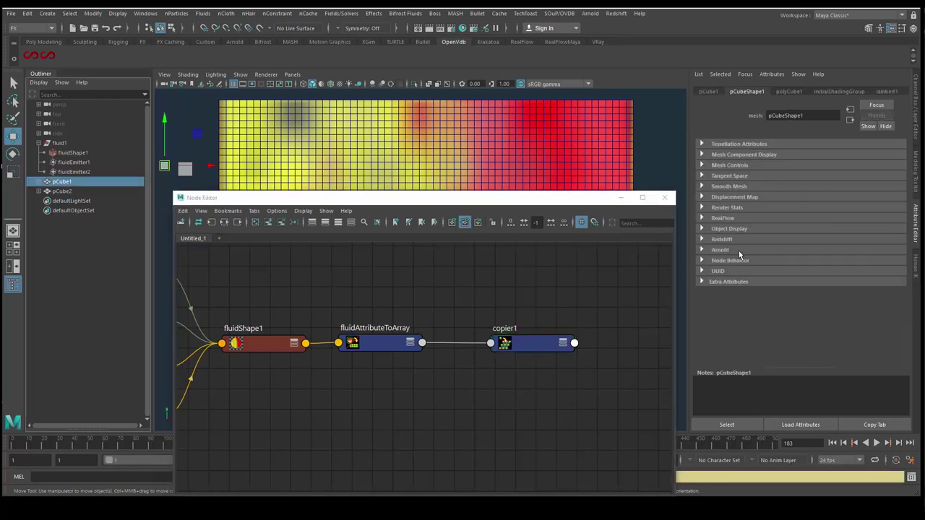
pyautogui.click(538, 350)
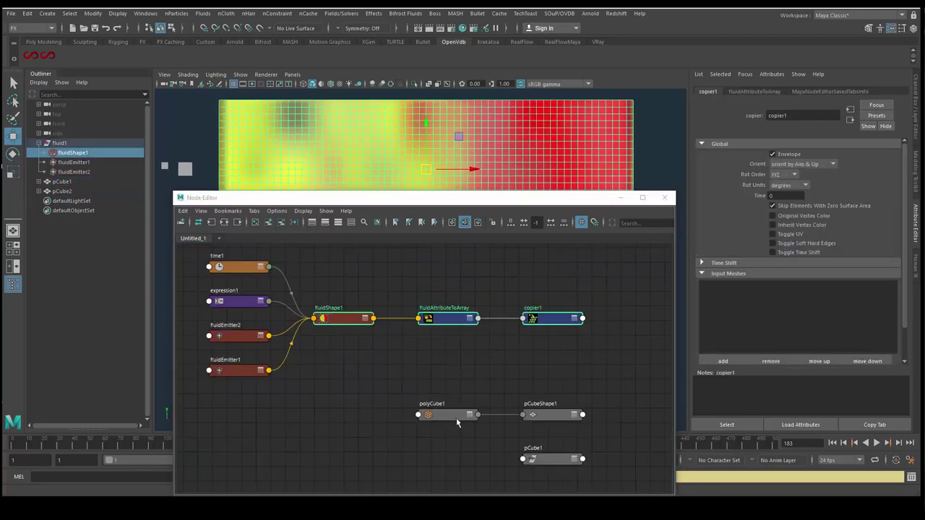
# Arrange polyCube1, pCubeShape1 and pCube1 nodes neatly below the copier network
pyautogui.moveTo(456, 419); pyautogui.dragTo(459, 393)
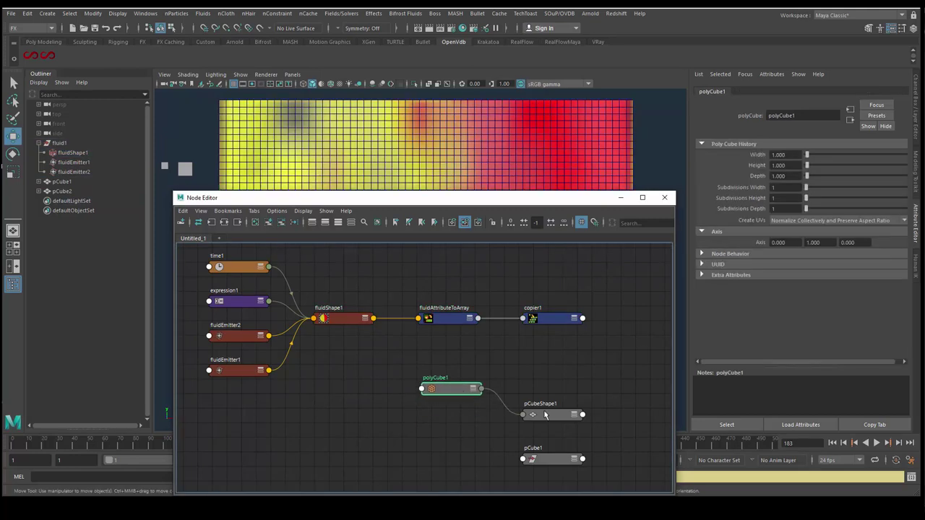
pyautogui.moveTo(546, 415); pyautogui.dragTo(549, 372)
pyautogui.moveTo(446, 392); pyautogui.dragTo(448, 376)
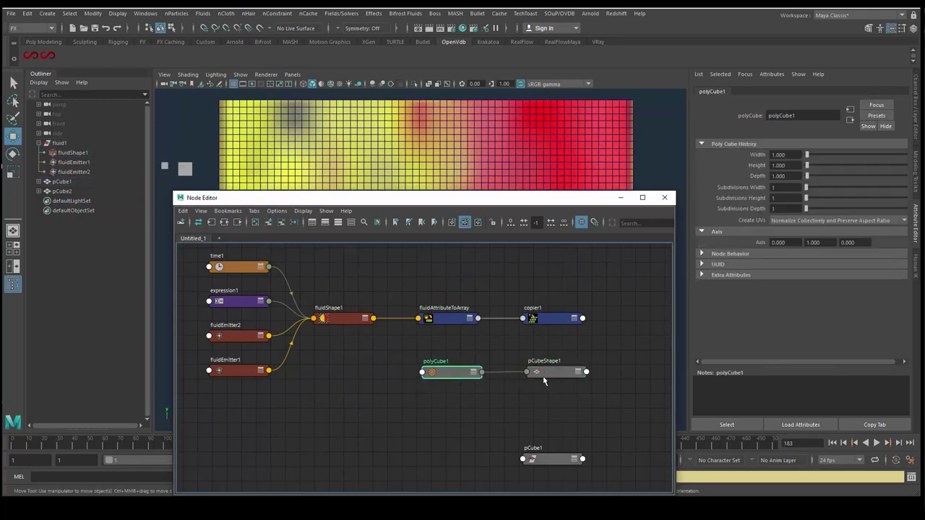
pyautogui.moveTo(544, 381); pyautogui.dragTo(534, 390)
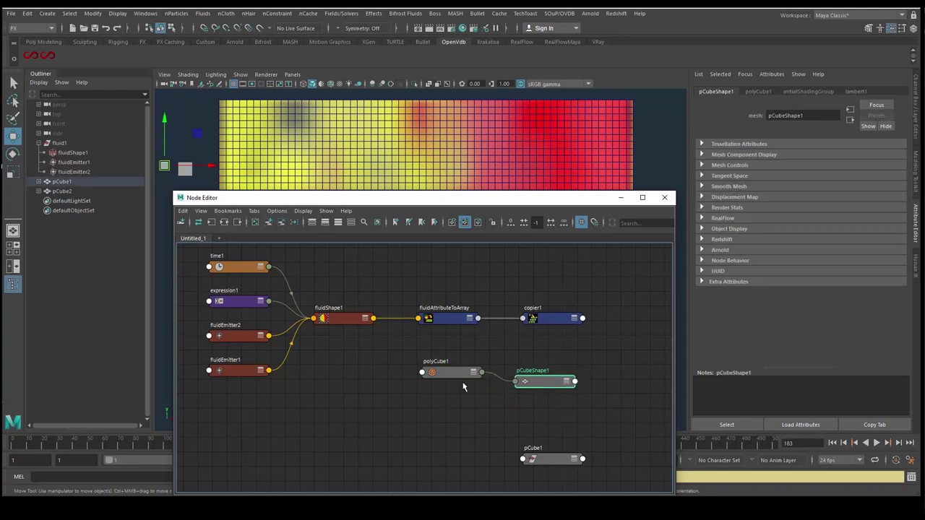
pyautogui.moveTo(546, 462); pyautogui.dragTo(448, 409)
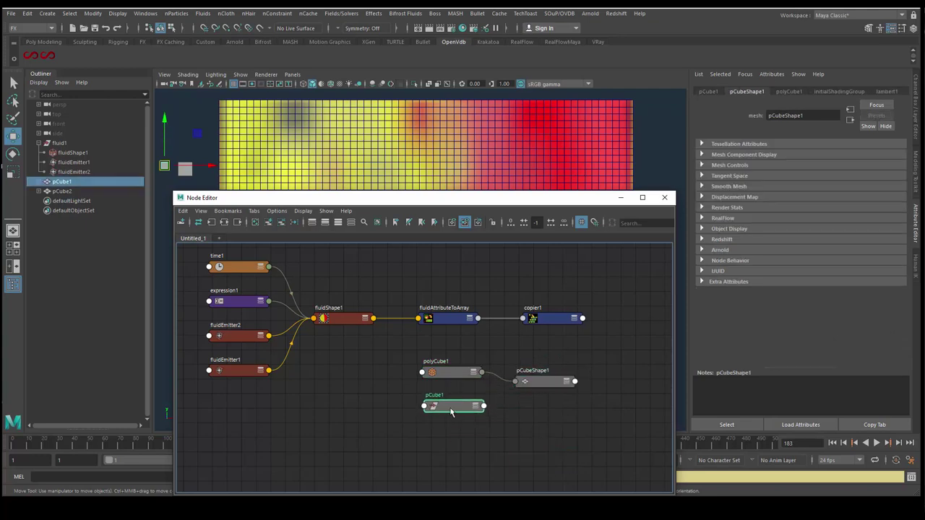
# Add pCube1 to copier1's Input Meshes and realign the cube nodes
pyautogui.click(552, 320)
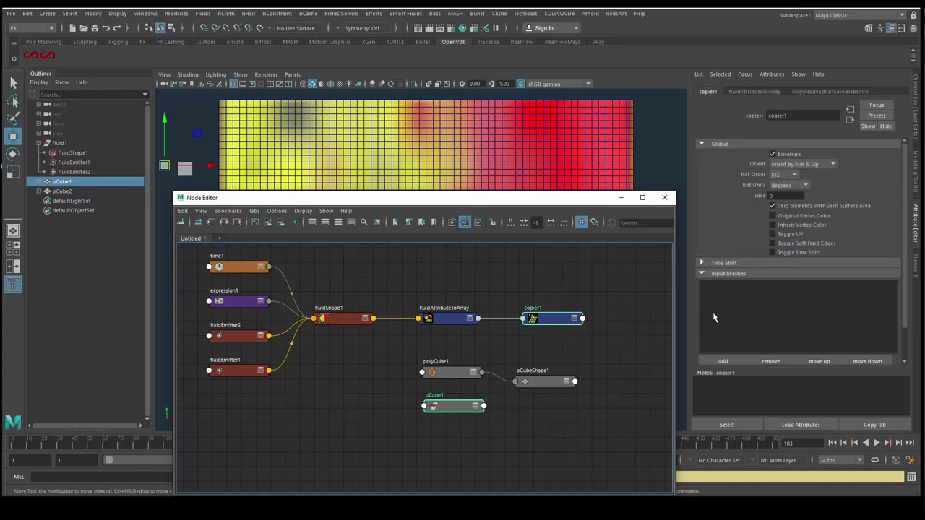
pyautogui.click(722, 361)
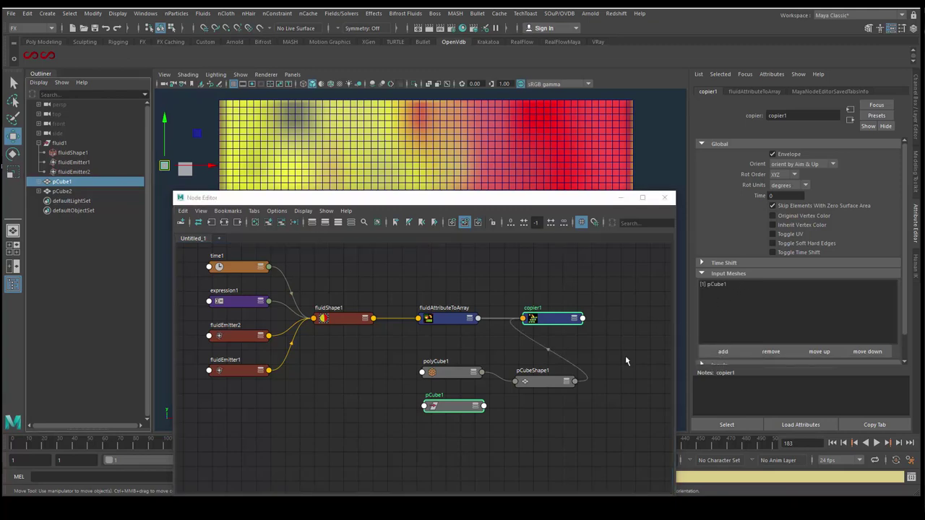
pyautogui.moveTo(458, 374); pyautogui.dragTo(397, 373)
pyautogui.moveTo(550, 384); pyautogui.dragTo(474, 374)
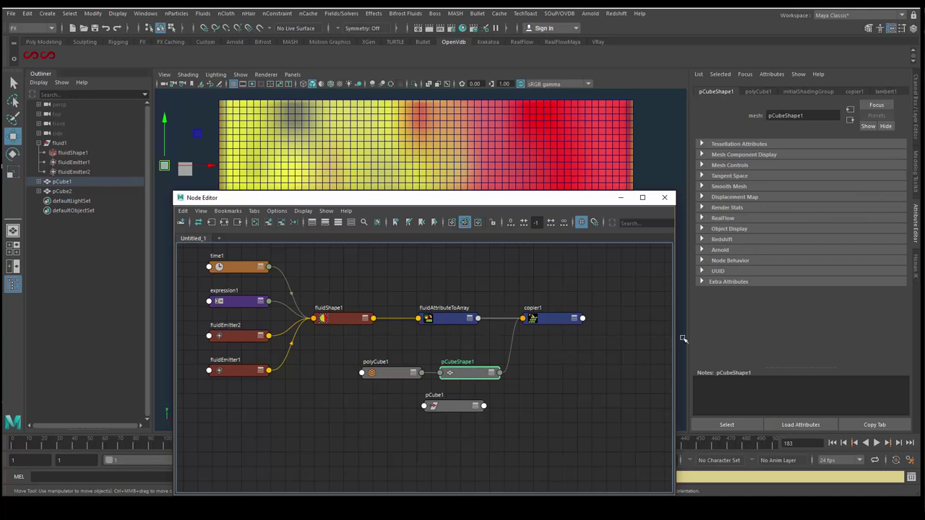
pyautogui.click(757, 301)
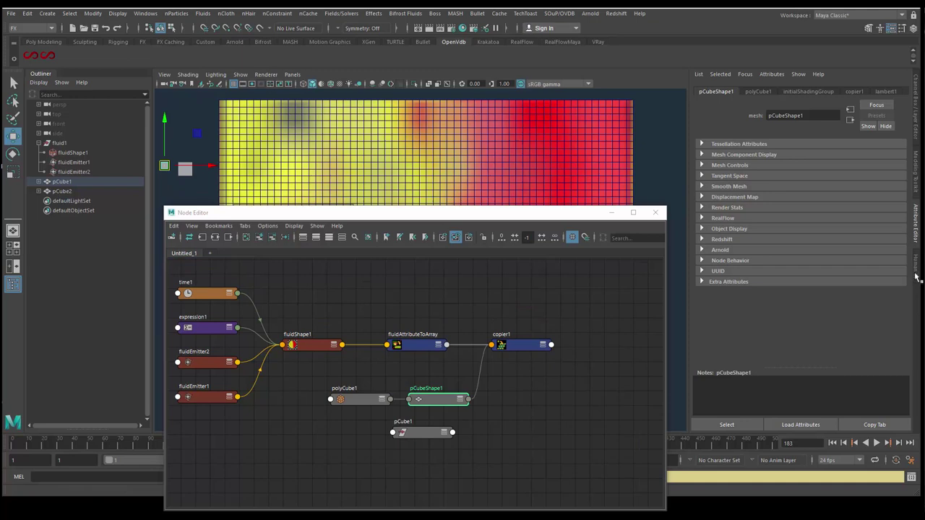
pyautogui.click(551, 344)
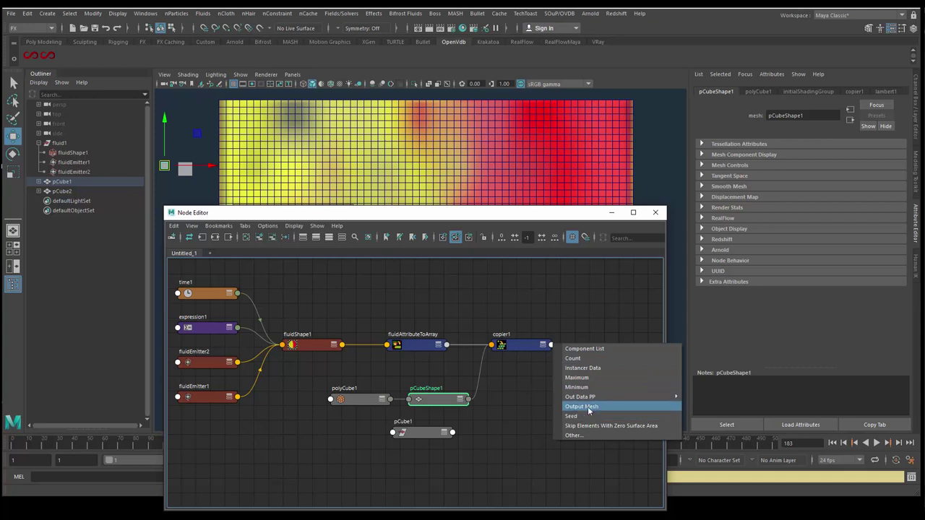
pyautogui.click(519, 405)
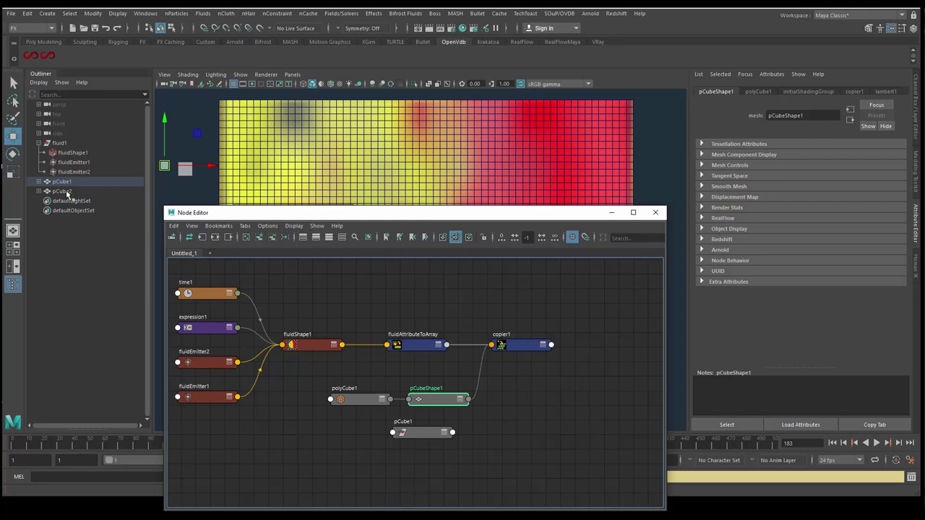
# Load pCube2's nodes into the Node Editor alongside the SOuP network
pyautogui.moveTo(323, 345); pyautogui.dragTo(333, 345)
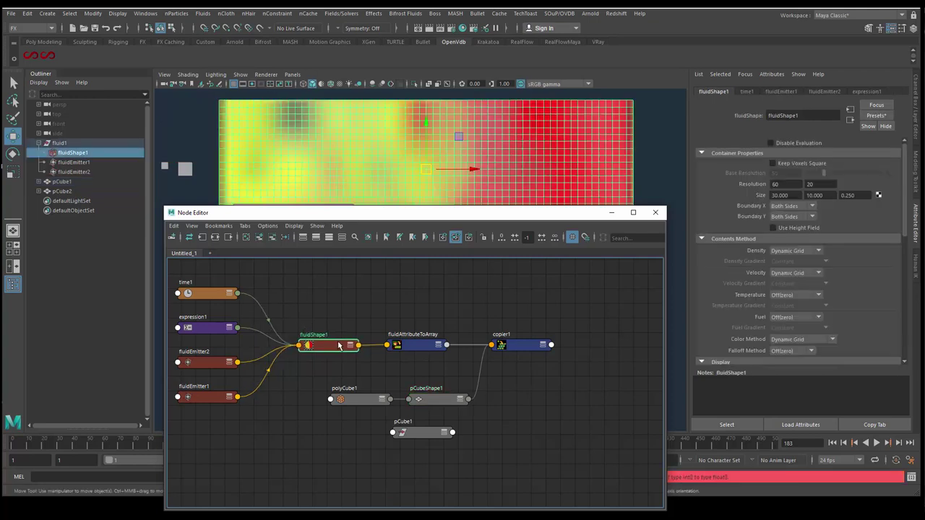
pyautogui.moveTo(281, 329); pyautogui.dragTo(588, 457)
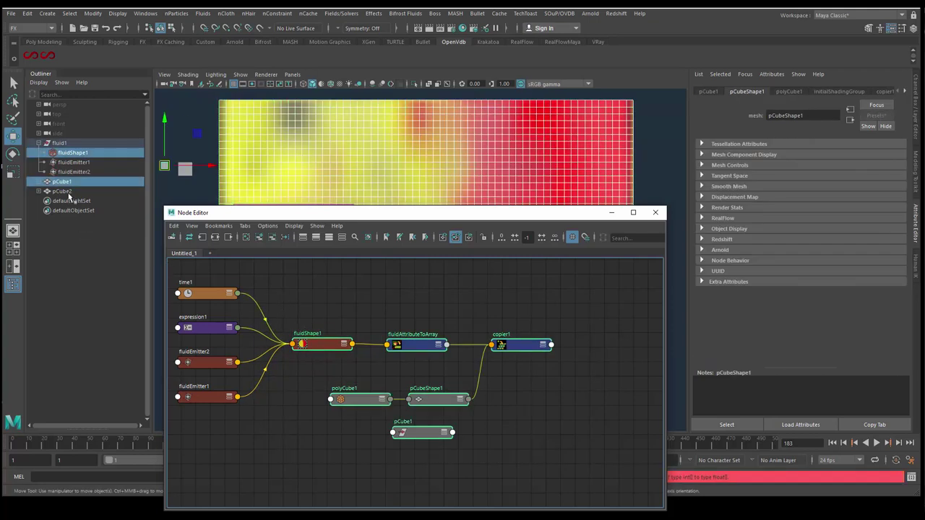
pyautogui.keyDown('ctrl'); pyautogui.click(66, 192); pyautogui.keyUp('ctrl')
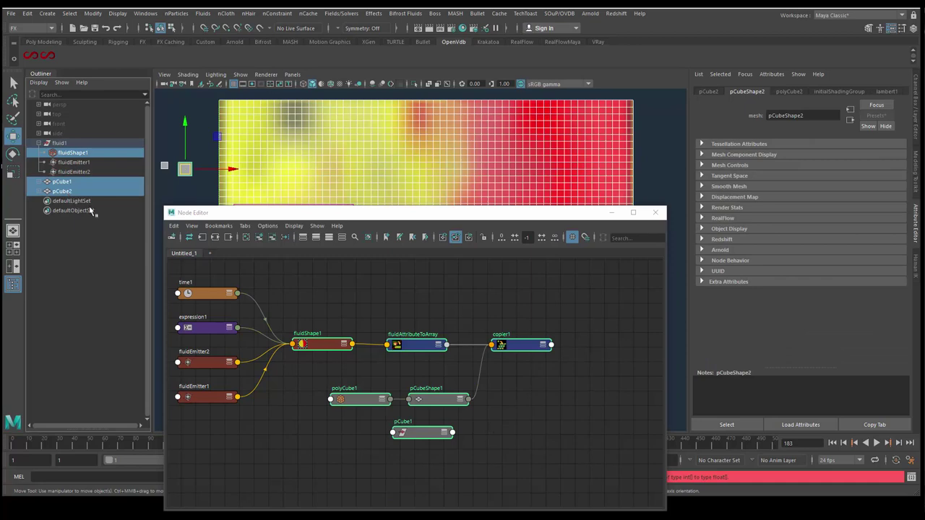
pyautogui.click(202, 237)
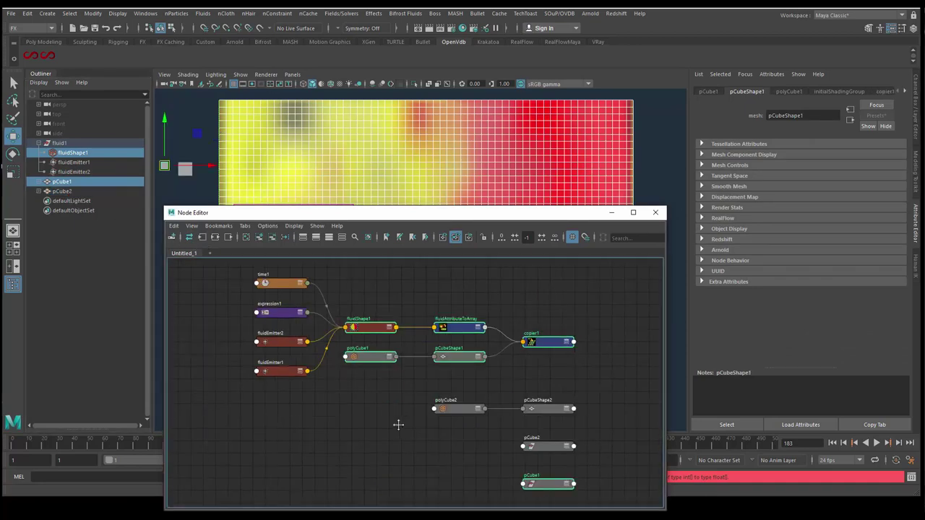
pyautogui.keyDown('alt'); pyautogui.moveTo(398, 425); pyautogui.dragTo(325, 380, button='middle'); pyautogui.keyUp('alt')
pyautogui.scroll(1, 323, 413)
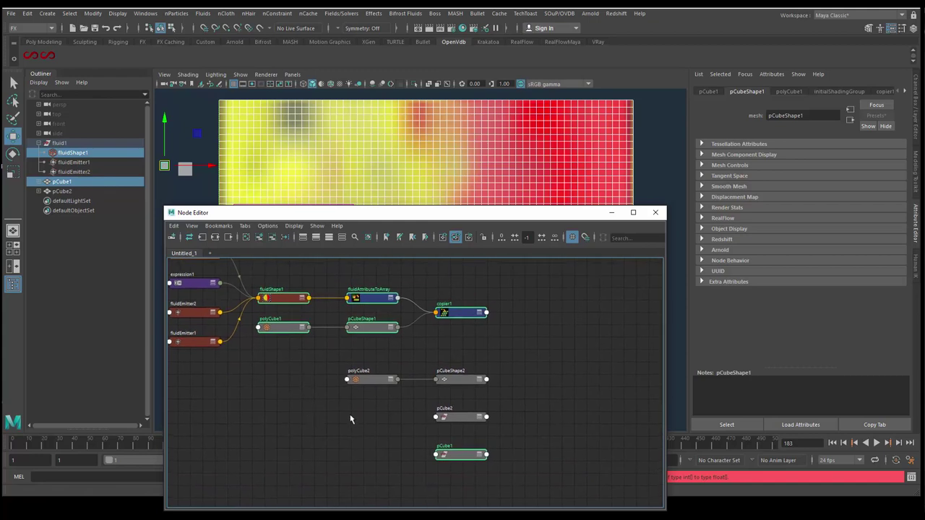
pyautogui.scroll(2, 442, 425)
pyautogui.scroll(2, 442, 424)
pyautogui.scroll(-2, 405, 418)
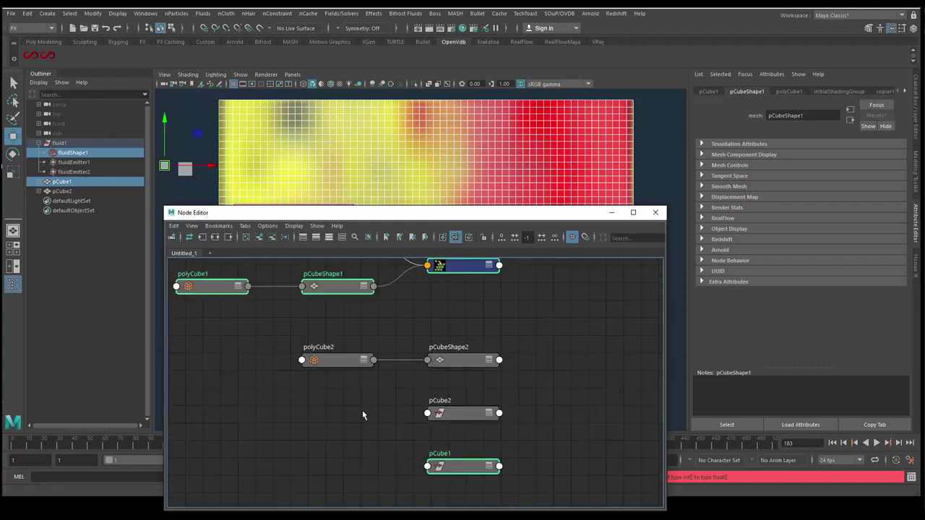
pyautogui.keyDown('alt'); pyautogui.moveTo(362, 410); pyautogui.dragTo(370, 431, button='middle'); pyautogui.keyUp('alt')
# Delete the polyCube2 → pCubeShape2 connection and move pCubeShape2 aside
pyautogui.moveTo(470, 380); pyautogui.dragTo(491, 374)
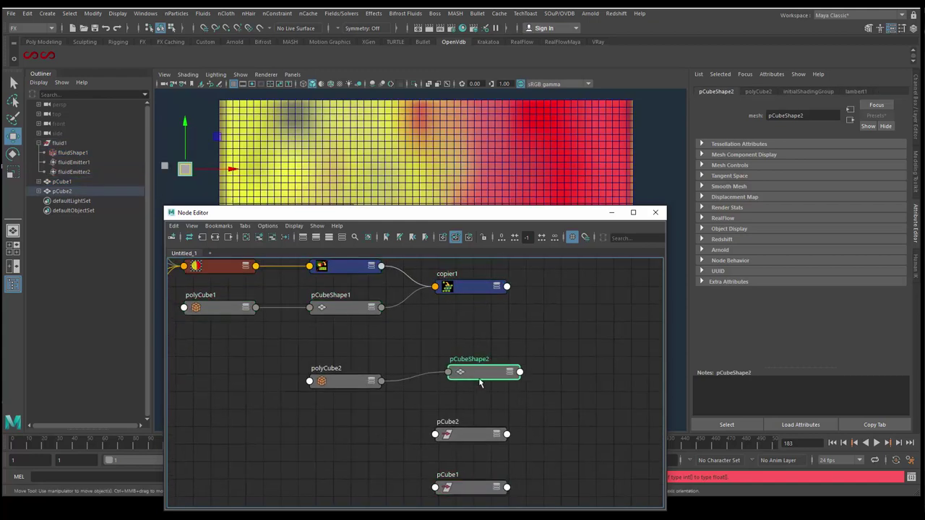
pyautogui.click(356, 389)
pyautogui.click(413, 377)
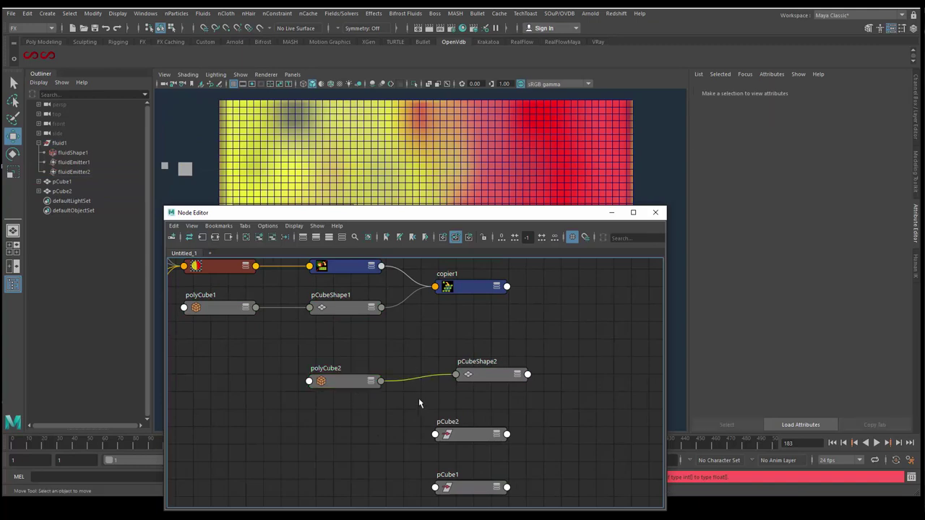
pyautogui.press('Delete')
pyautogui.moveTo(484, 374); pyautogui.dragTo(587, 283)
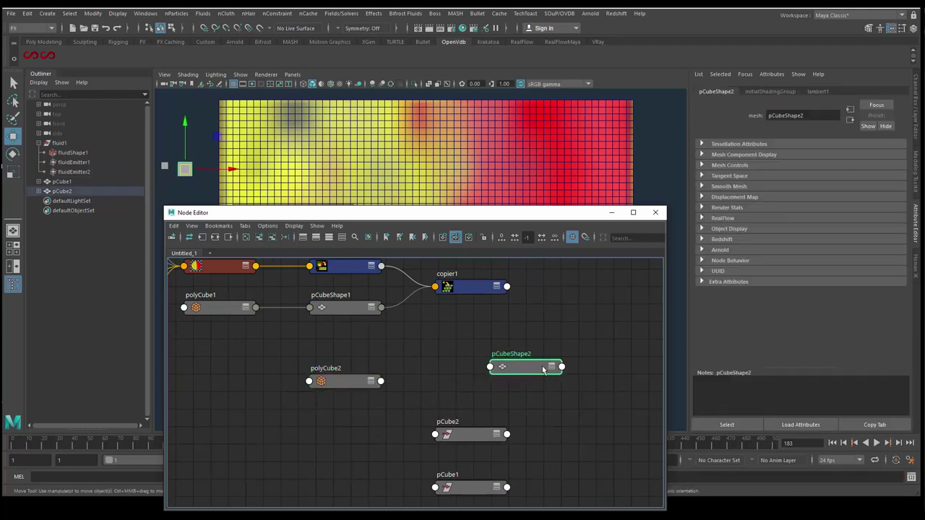
# Connect copier1's Output Mesh to pCubeShape2's In Mesh
pyautogui.scroll(2, 498, 379)
pyautogui.scroll(3, 506, 369)
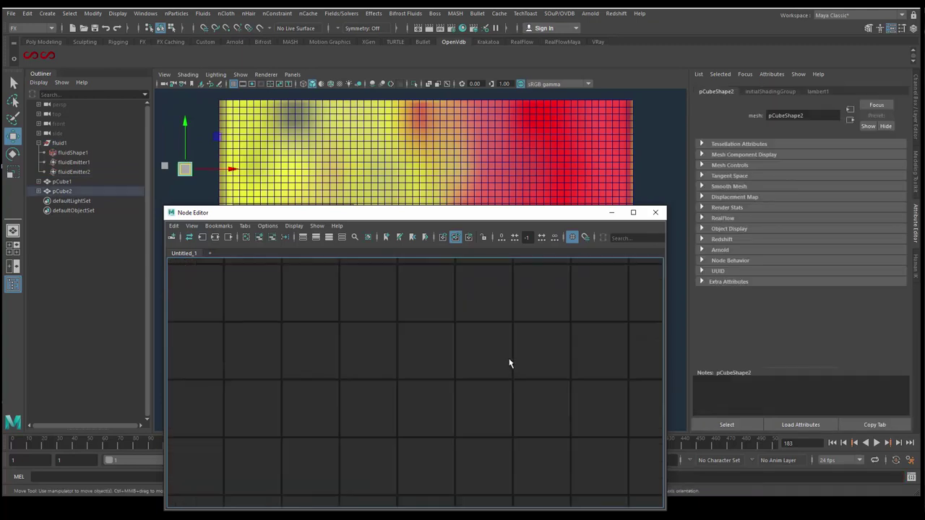
pyautogui.scroll(-5, 506, 365)
pyautogui.scroll(2, 498, 375)
pyautogui.scroll(2, 496, 382)
pyautogui.scroll(2, 492, 376)
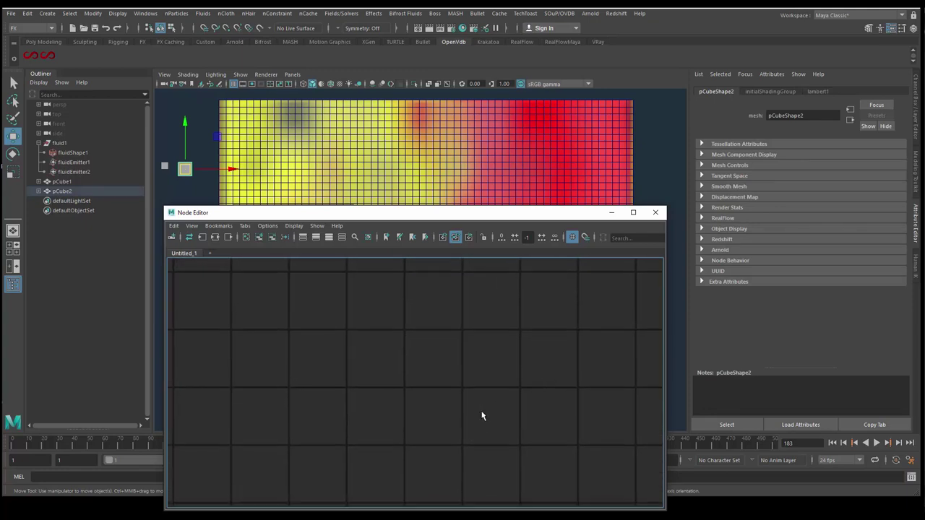
pyautogui.scroll(-5, 484, 417)
pyautogui.scroll(2, 487, 409)
pyautogui.keyDown('alt'); pyautogui.moveTo(508, 356); pyautogui.dragTo(467, 415, button='middle'); pyautogui.keyUp('alt')
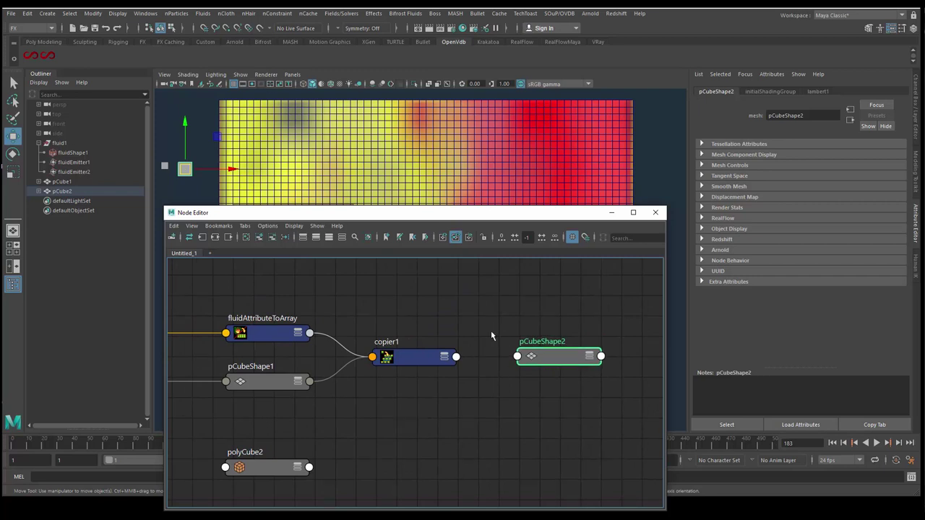
pyautogui.click(456, 357)
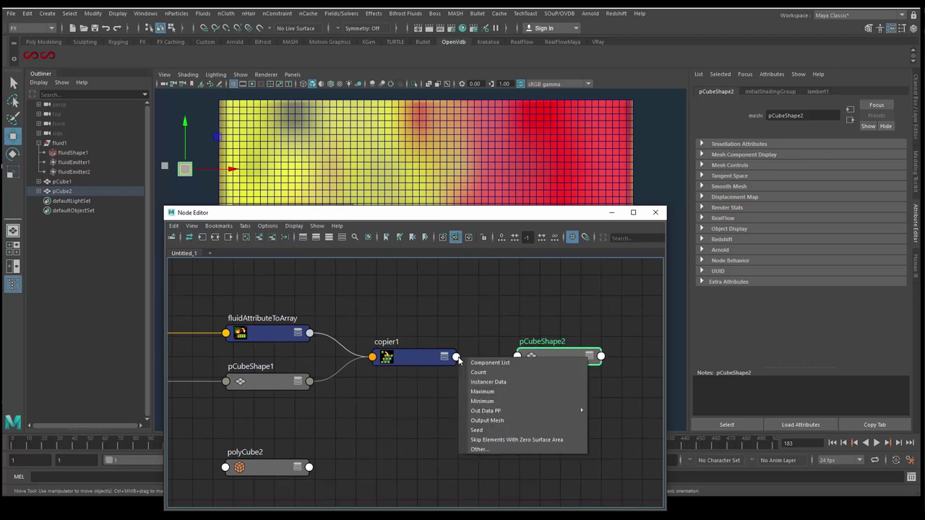
pyautogui.click(479, 420)
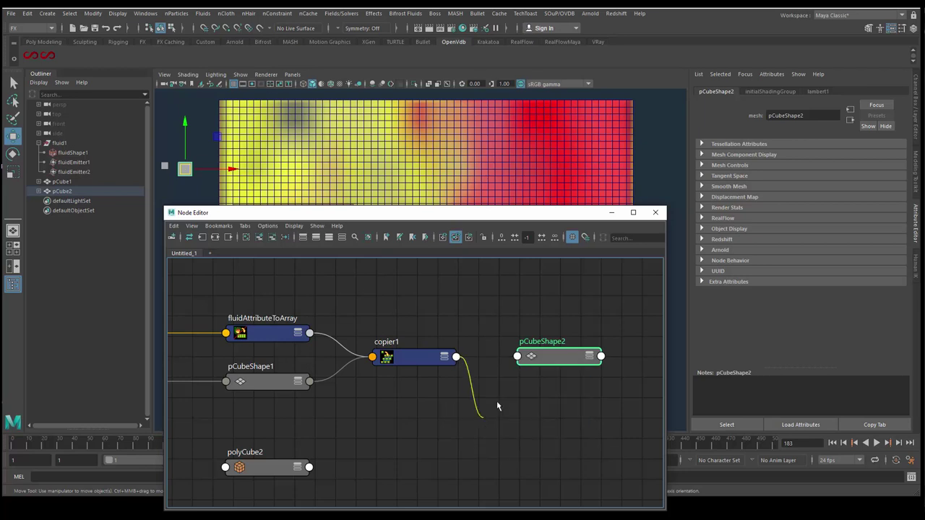
pyautogui.click(517, 356)
pyautogui.click(541, 377)
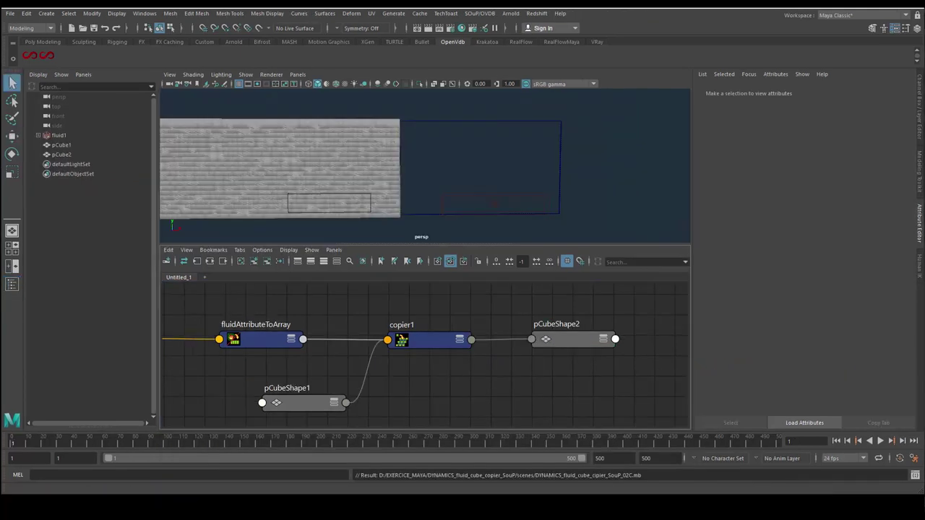
# Rename pCubeShape2 to mesh_final in the Attribute Editor's name field
pyautogui.click(562, 345)
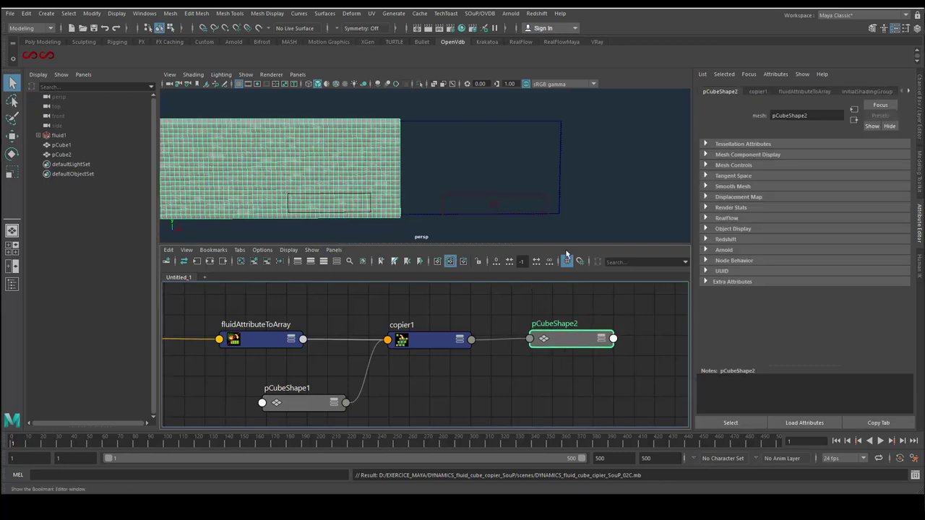
pyautogui.doubleClick(813, 116)
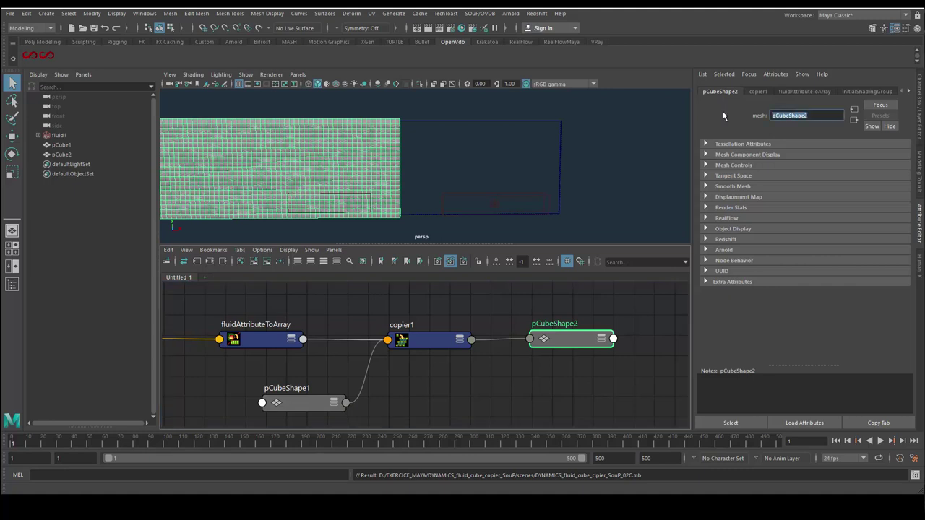
pyautogui.write('mesh_')
pyautogui.write('fl')
pyautogui.press('Return')
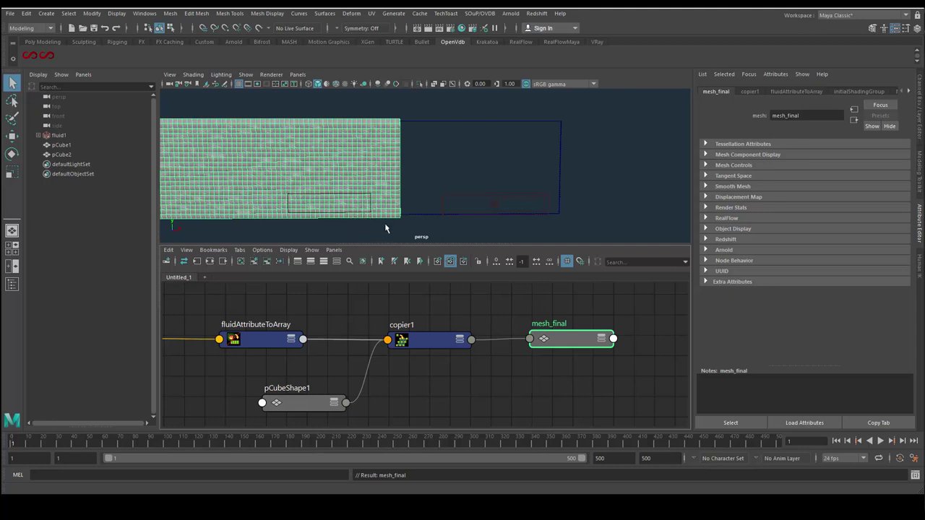
# Pan across the cube slab, then inspect fluidAttributeToArray's and copier1's settings
pyautogui.moveTo(398, 222)
pyautogui.keyDown('alt'); pyautogui.mouseDown(button='middle')
pyautogui.moveTo(476, 224)
pyautogui.moveTo(462, 226)
pyautogui.mouseUp(button='middle'); pyautogui.keyUp('alt')
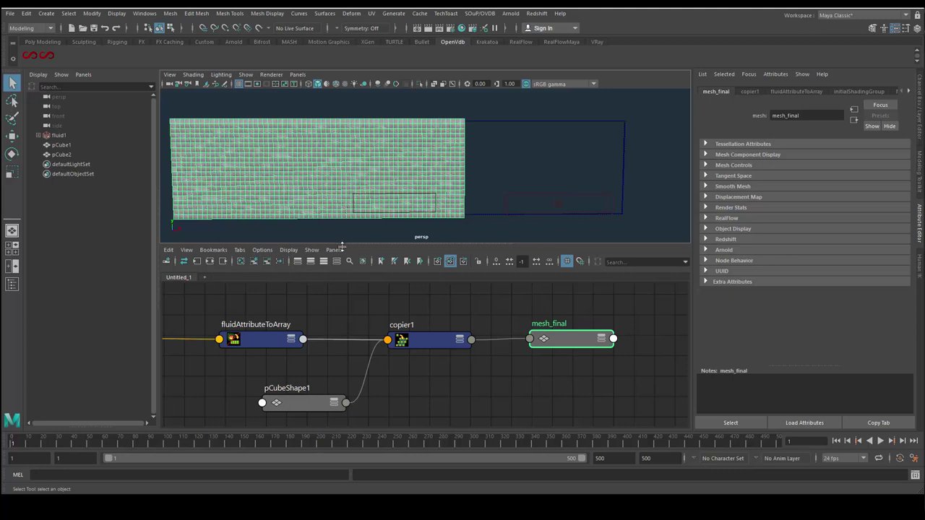
pyautogui.click(262, 341)
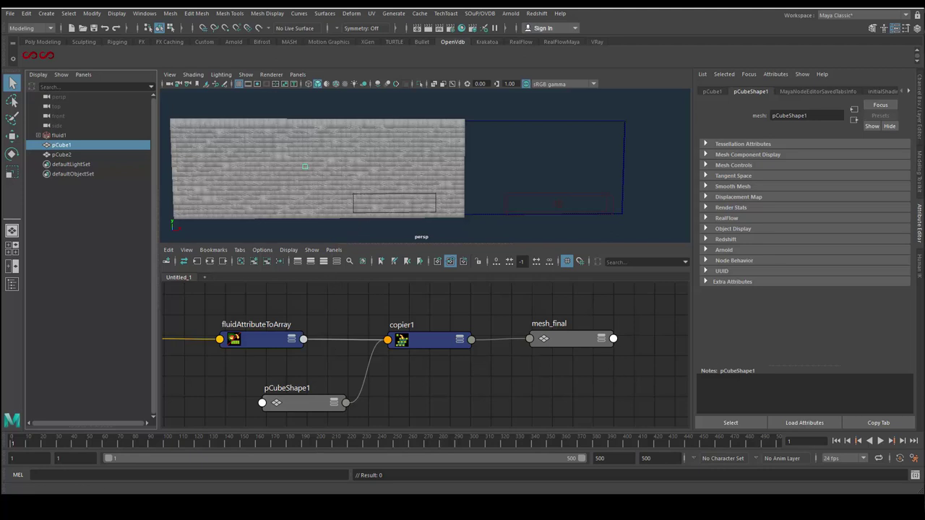
pyautogui.click(426, 339)
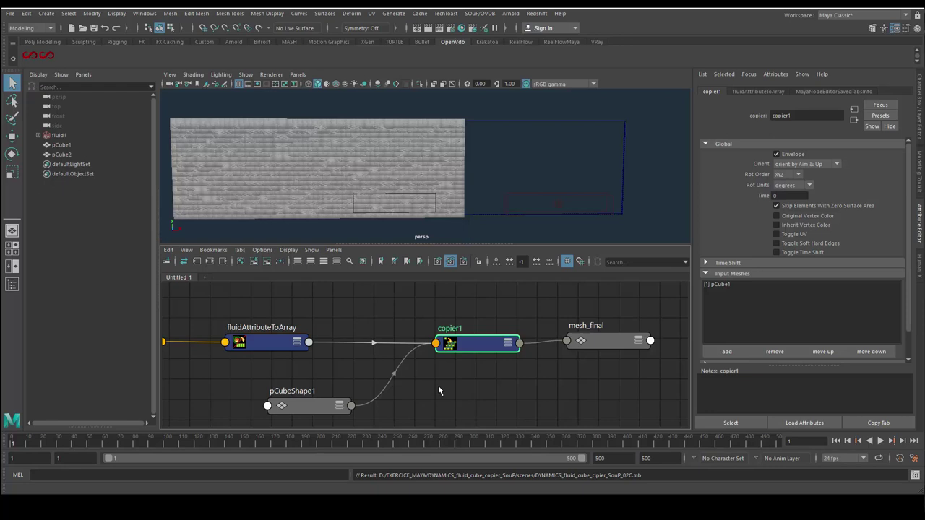
# Create a remapArray node with quick creation and place it above the fluidAttributeToArray–copier1 link
pyautogui.click(432, 393)
pyautogui.press('Tab')
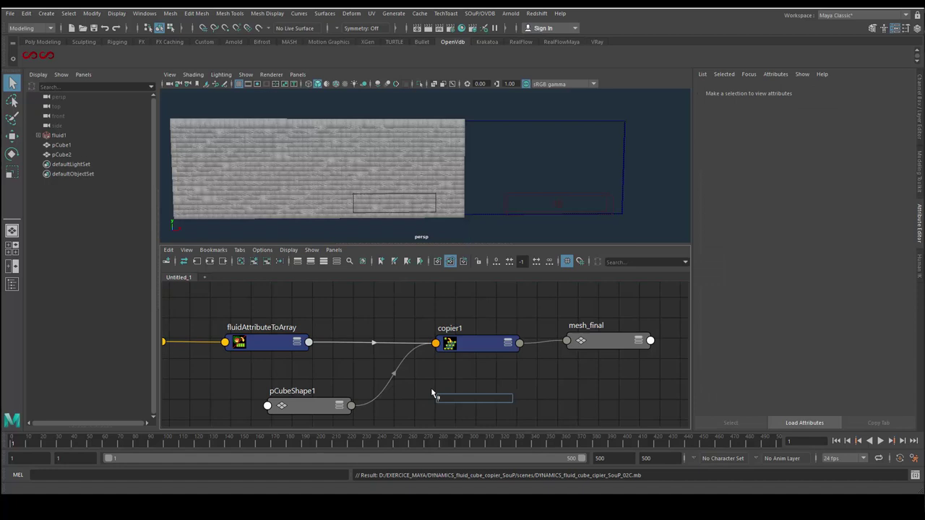
pyautogui.write('rem')
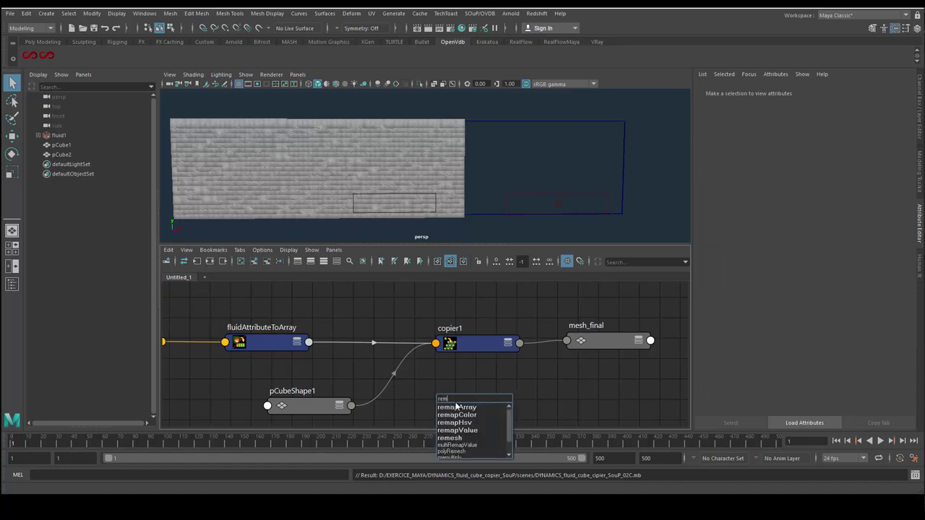
pyautogui.click(459, 408)
pyautogui.moveTo(468, 408); pyautogui.dragTo(356, 309)
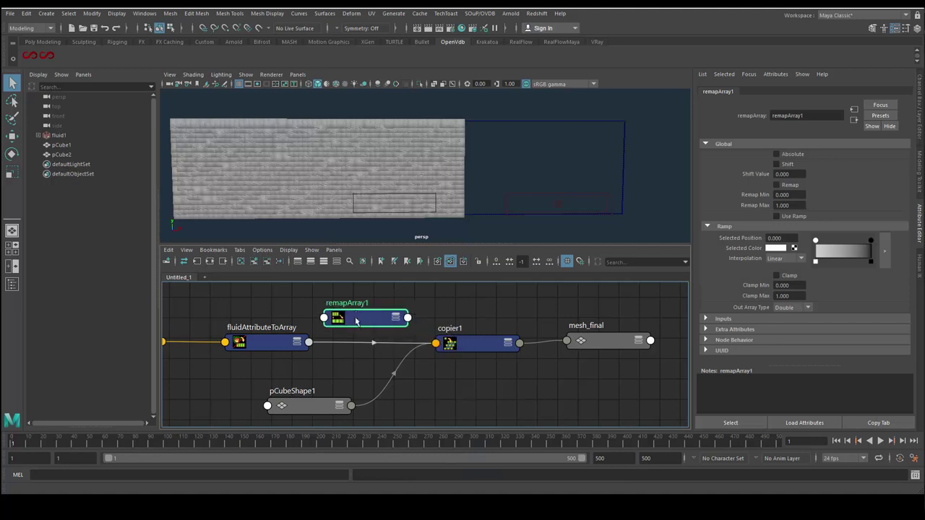
# Spread copier1 and mesh_final right and fluidAttributeToArray left around remapArray1
pyautogui.moveTo(481, 345); pyautogui.dragTo(484, 354)
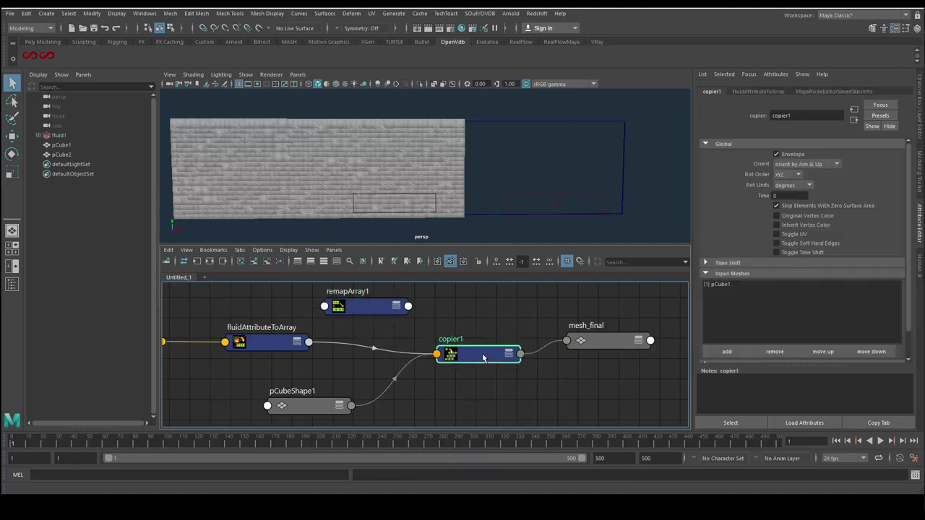
pyautogui.moveTo(597, 348); pyautogui.dragTo(624, 356)
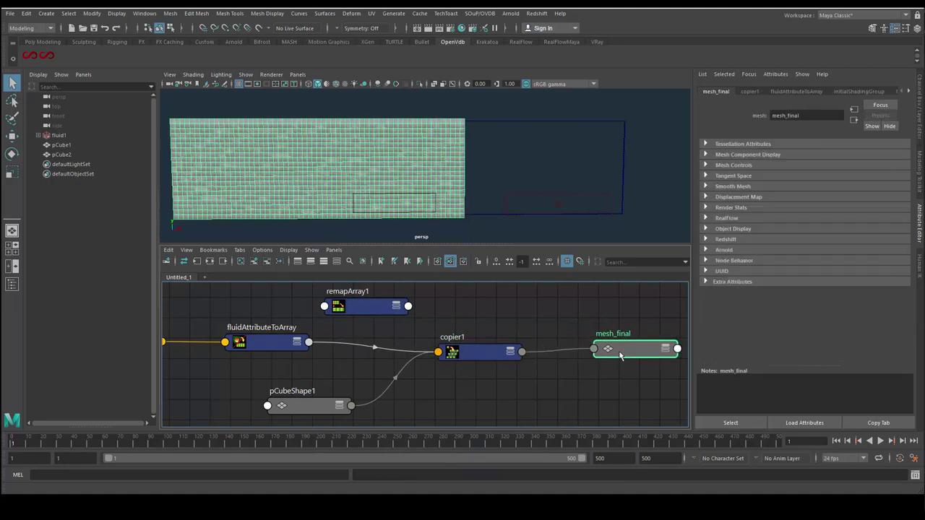
pyautogui.moveTo(491, 355); pyautogui.dragTo(529, 352)
pyautogui.moveTo(289, 343); pyautogui.dragTo(279, 344)
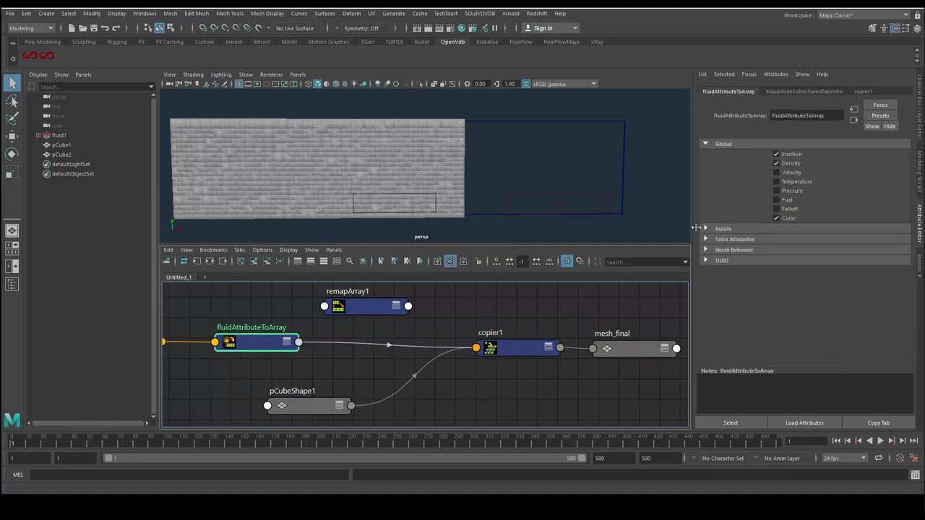
pyautogui.moveTo(374, 308); pyautogui.dragTo(375, 310)
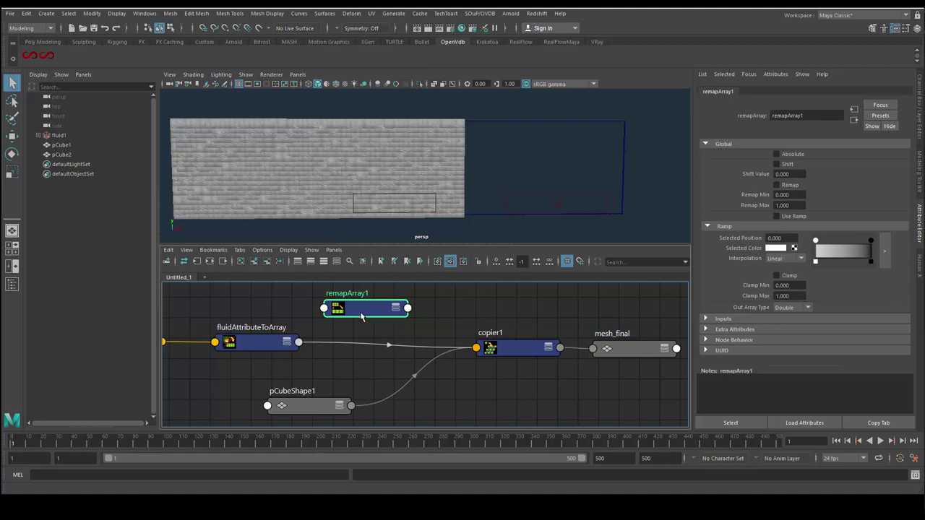
pyautogui.click(476, 310)
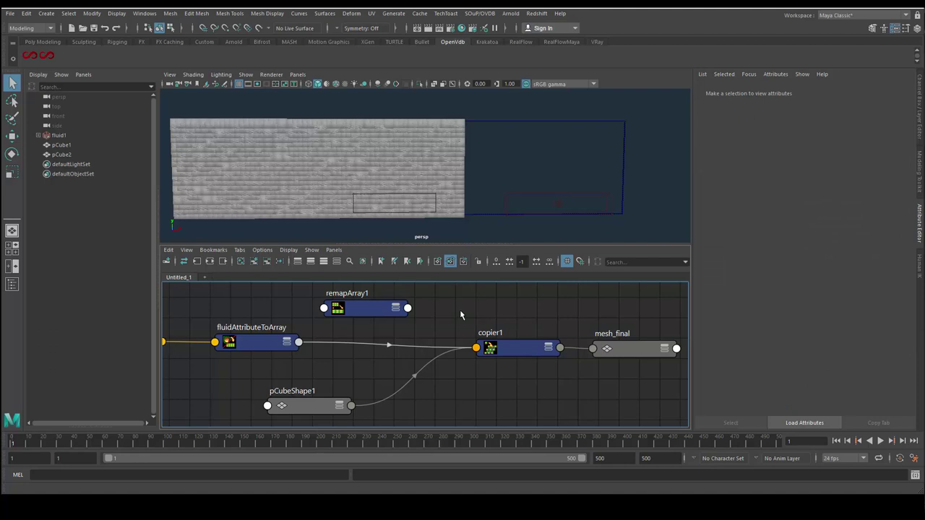
# Create an arrayToArray node beside remapArray1 and shift copier1 and mesh_final further right
pyautogui.press('Tab')
pyautogui.write('arr')
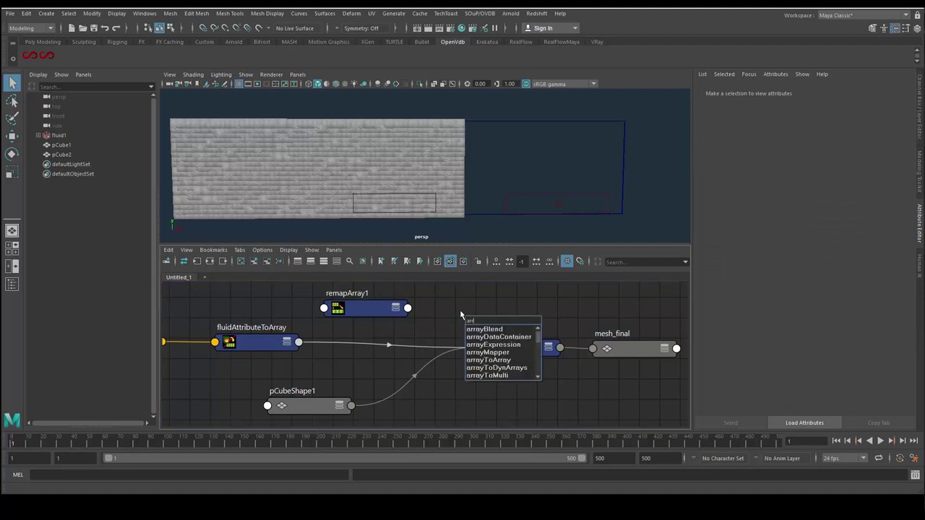
pyautogui.click(498, 360)
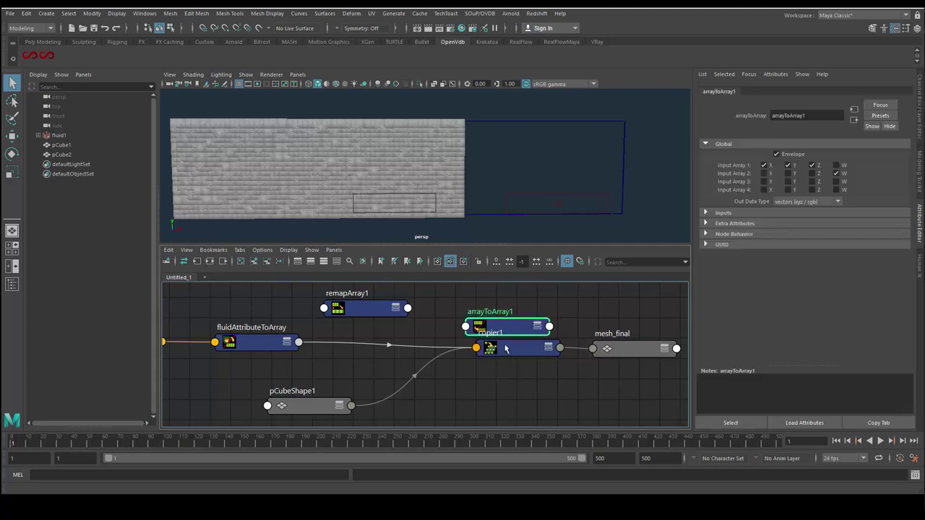
pyautogui.moveTo(503, 326); pyautogui.dragTo(476, 313)
pyautogui.moveTo(601, 354); pyautogui.dragTo(653, 354)
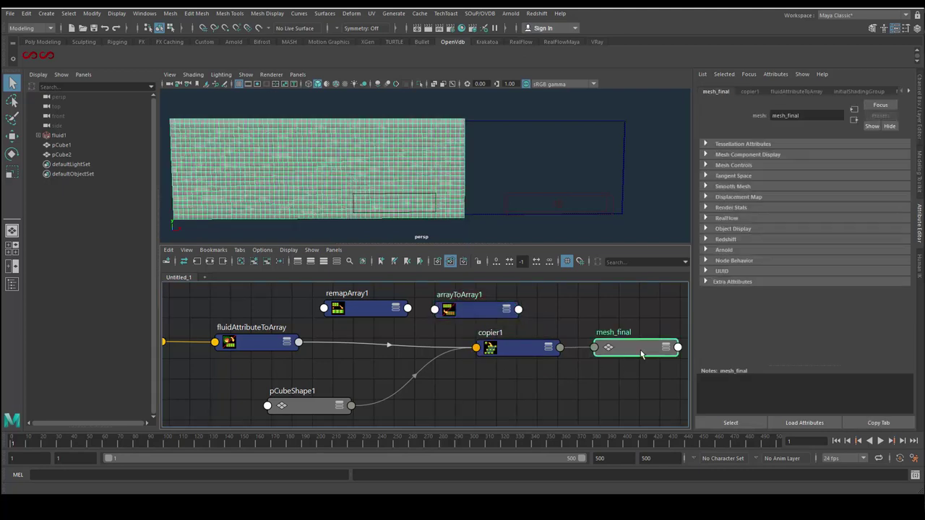
pyautogui.moveTo(498, 353); pyautogui.dragTo(557, 348)
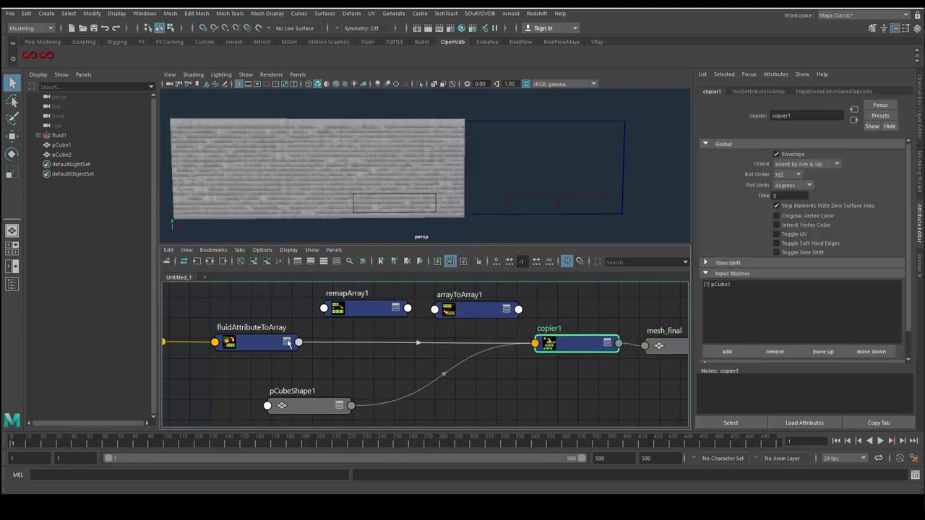
pyautogui.click(268, 343)
pyautogui.moveTo(269, 343); pyautogui.dragTo(260, 346)
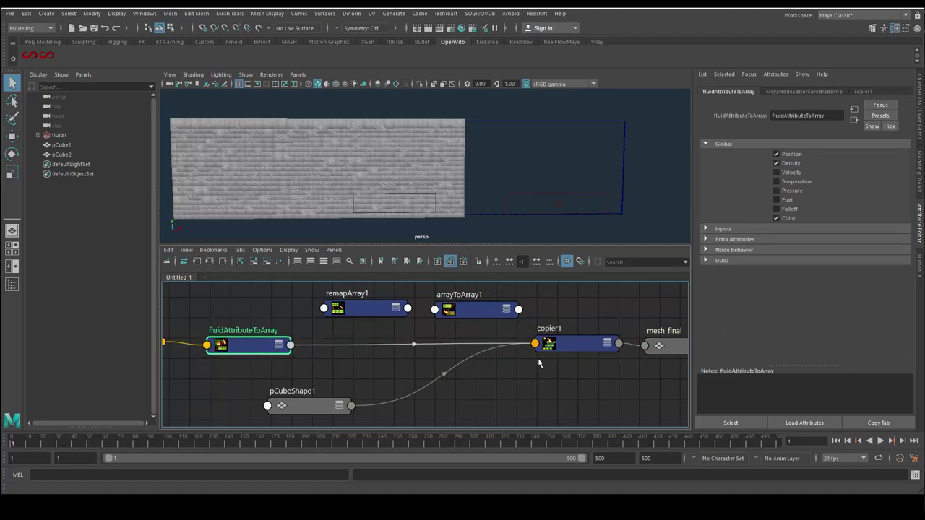
# Review copier1's inputs and turn on the W channel of arrayToArray1's Input Array 2
pyautogui.click(582, 348)
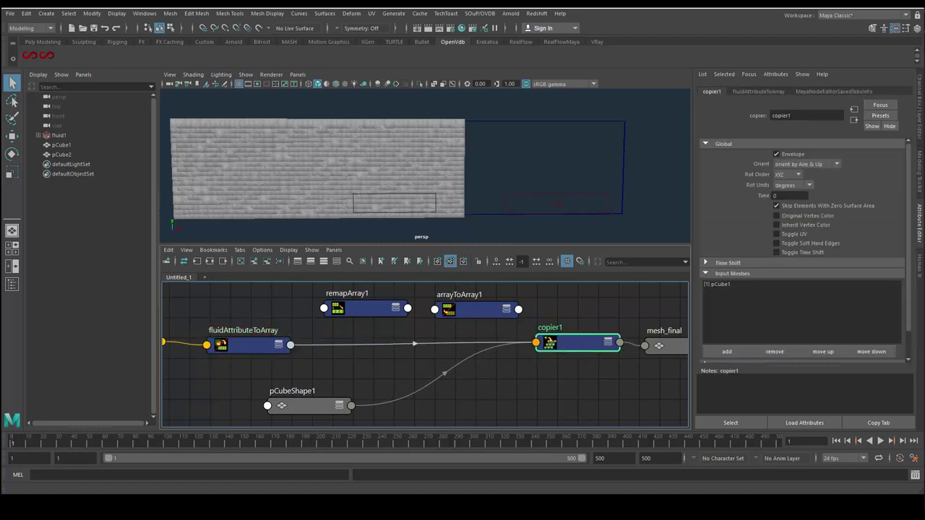
pyautogui.click(365, 310)
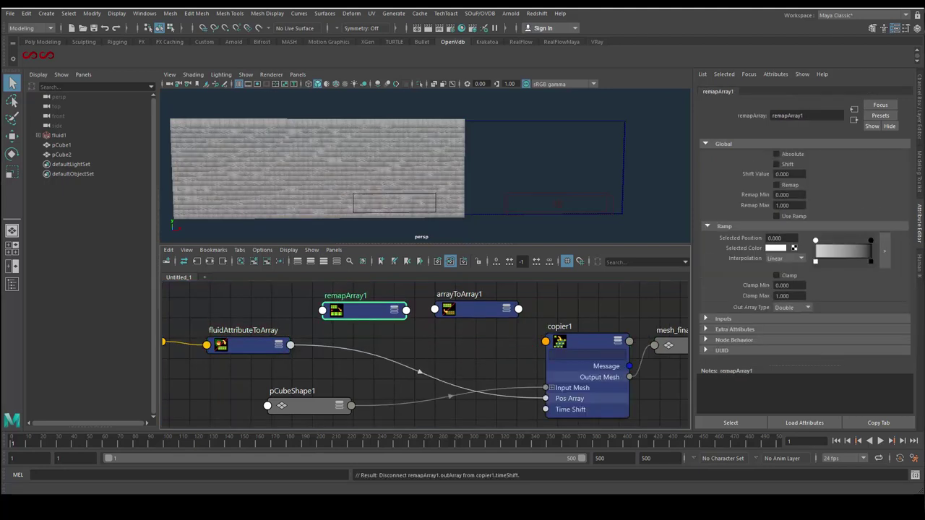
pyautogui.click(482, 316)
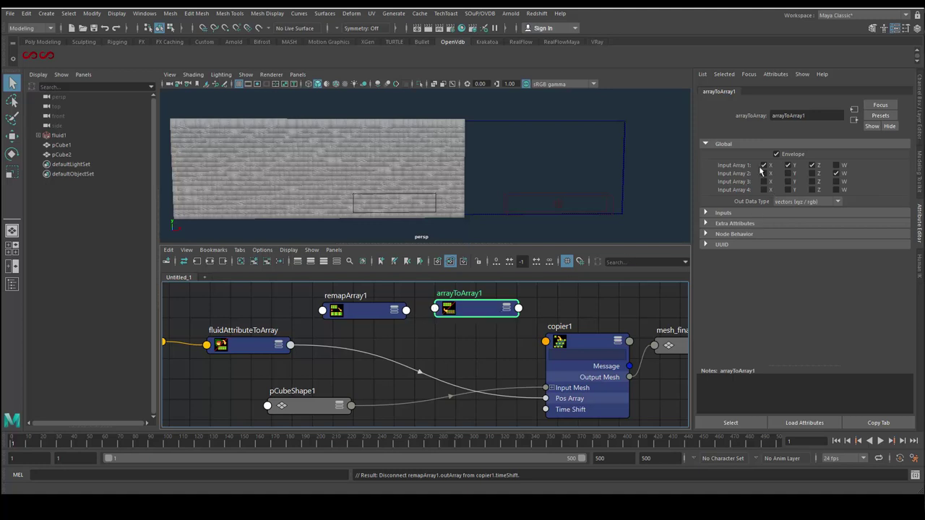
pyautogui.click(835, 173)
# Tidy the layout by nudging arrayToArray1, copier1 and remapArray1 into place
pyautogui.moveTo(472, 309); pyautogui.dragTo(474, 313)
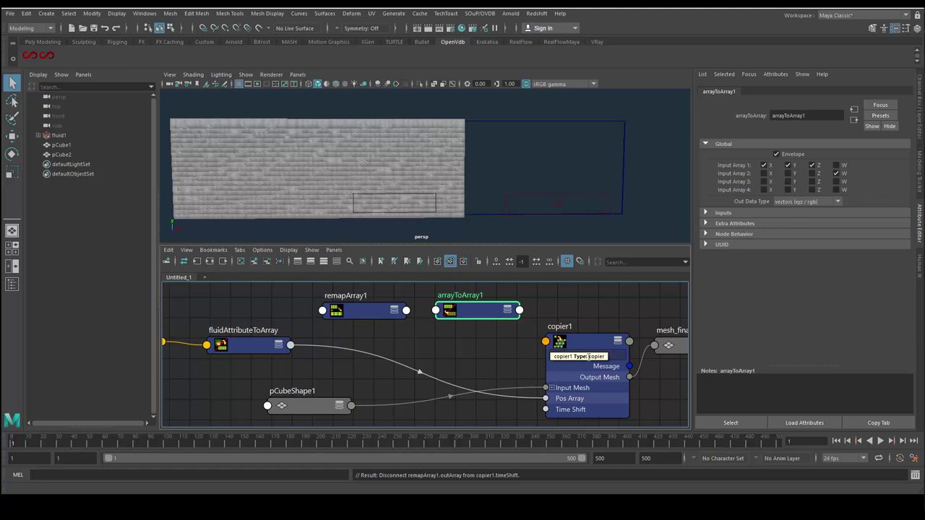
pyautogui.click(617, 344)
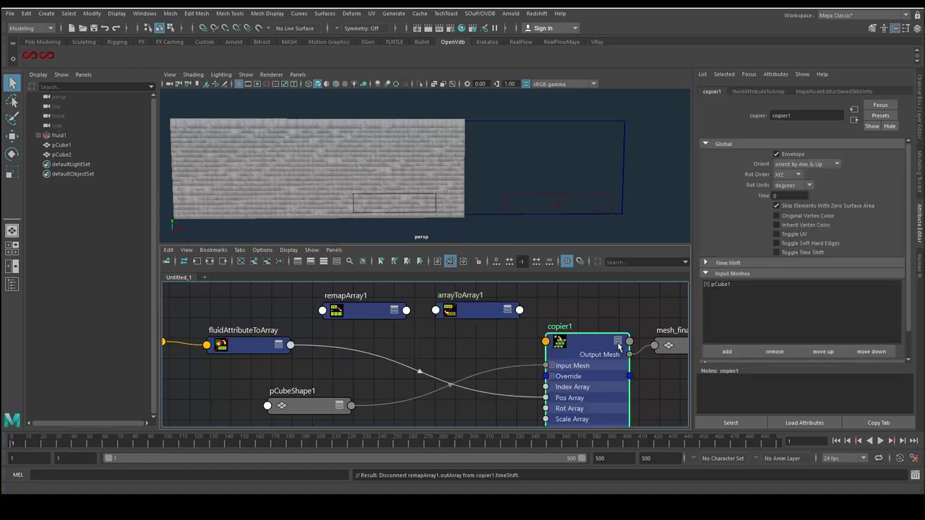
pyautogui.click(618, 343)
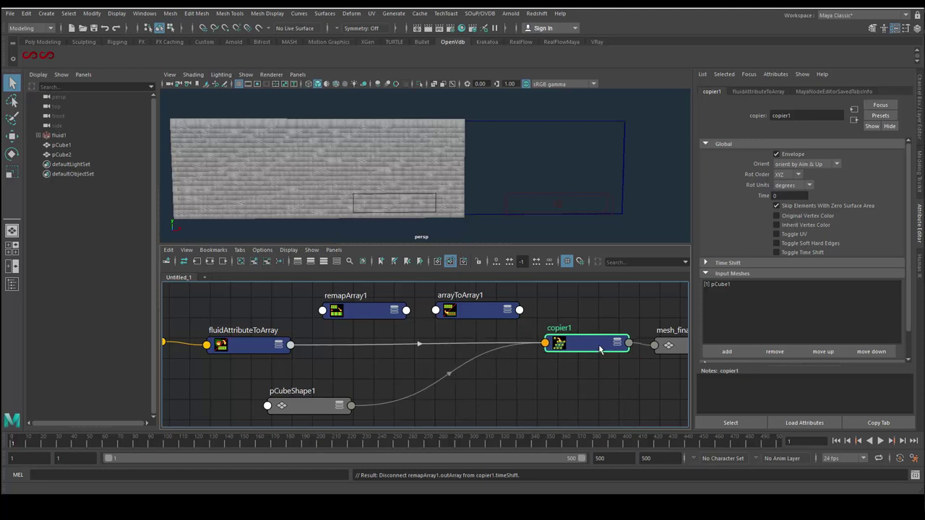
pyautogui.moveTo(599, 349); pyautogui.dragTo(596, 356)
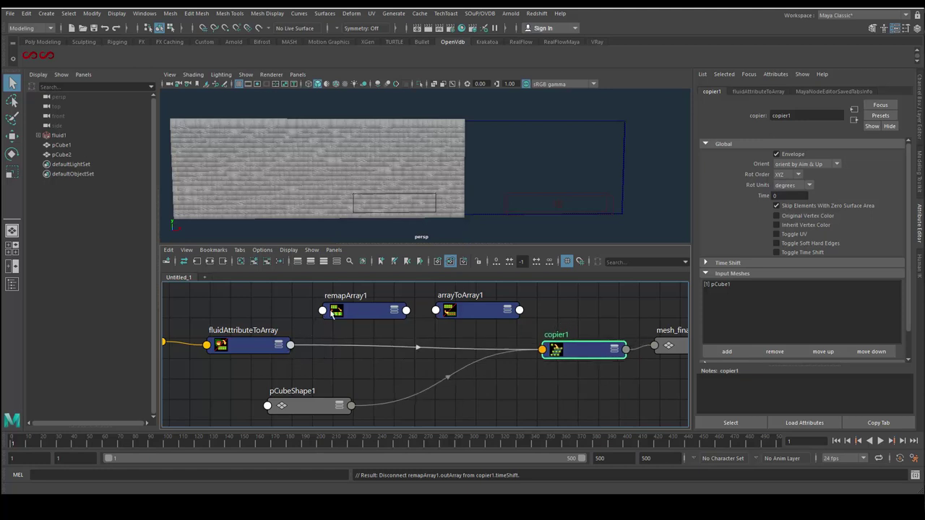
pyautogui.moveTo(474, 318); pyautogui.dragTo(478, 318)
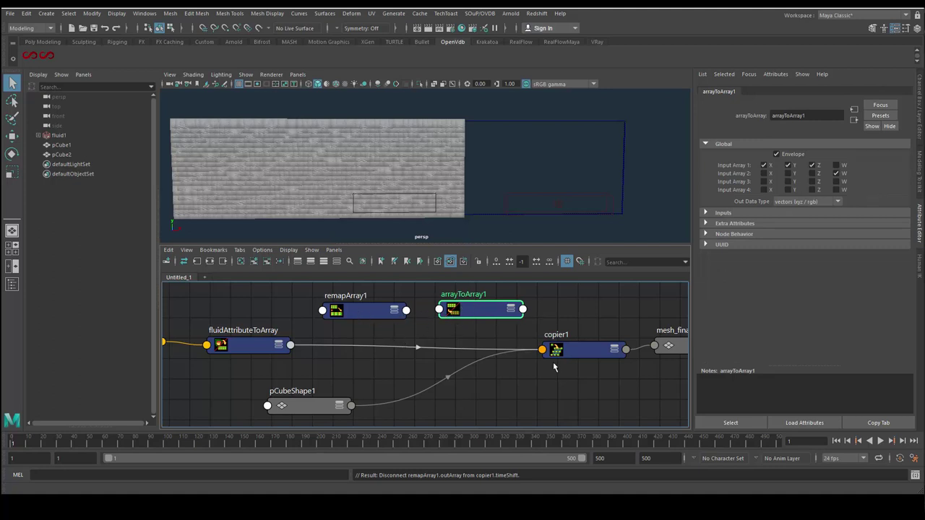
pyautogui.moveTo(358, 312); pyautogui.dragTo(356, 306)
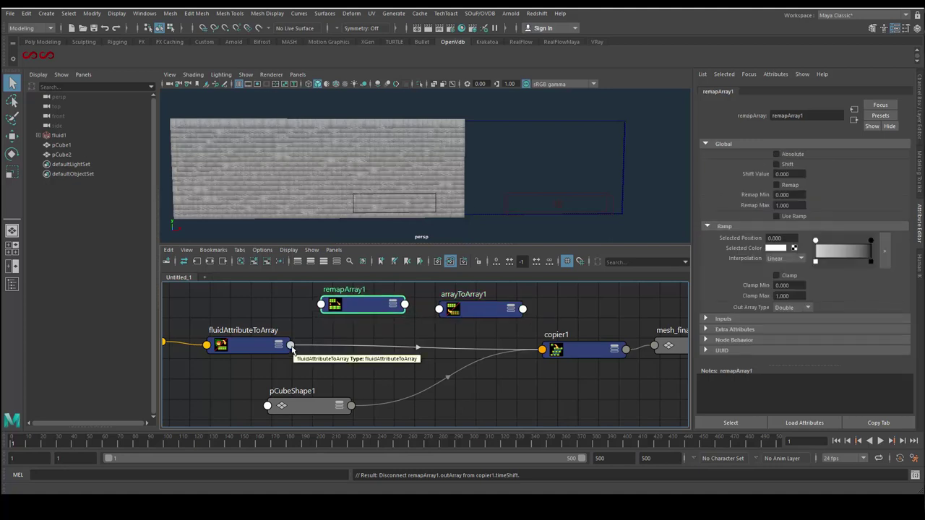
# Connect fluidAttributeToArray's outDensityPV to remapArray1's inArray in the Connection Editor
pyautogui.click(253, 350)
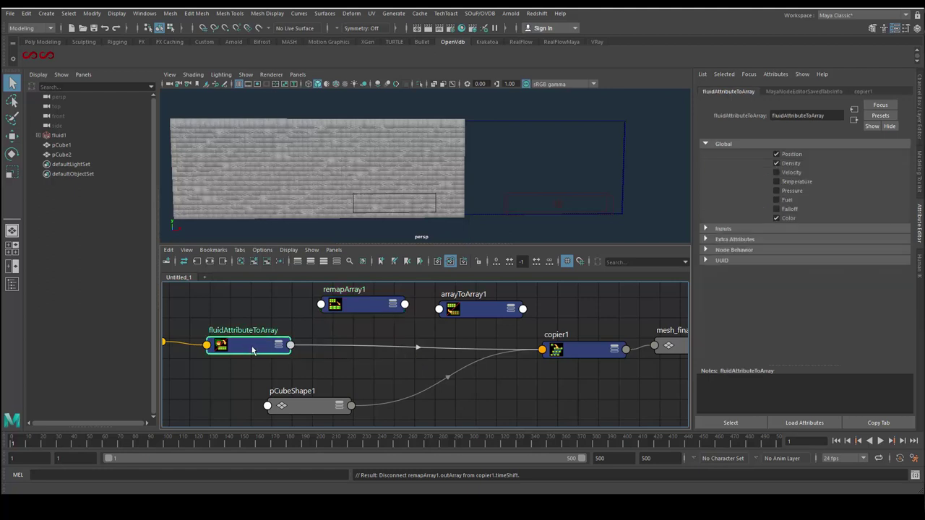
pyautogui.keyDown('shift'); pyautogui.click(365, 309); pyautogui.keyUp('shift')
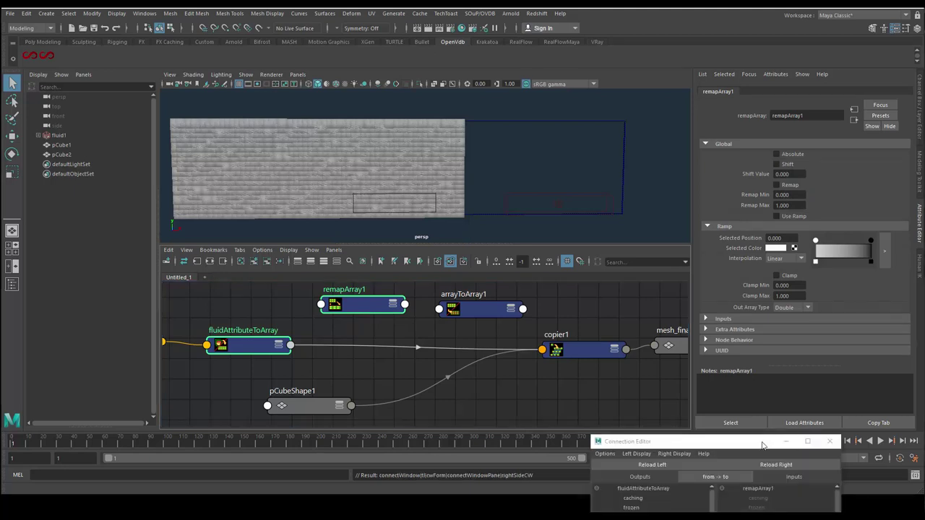
pyautogui.moveTo(762, 444); pyautogui.dragTo(741, 113)
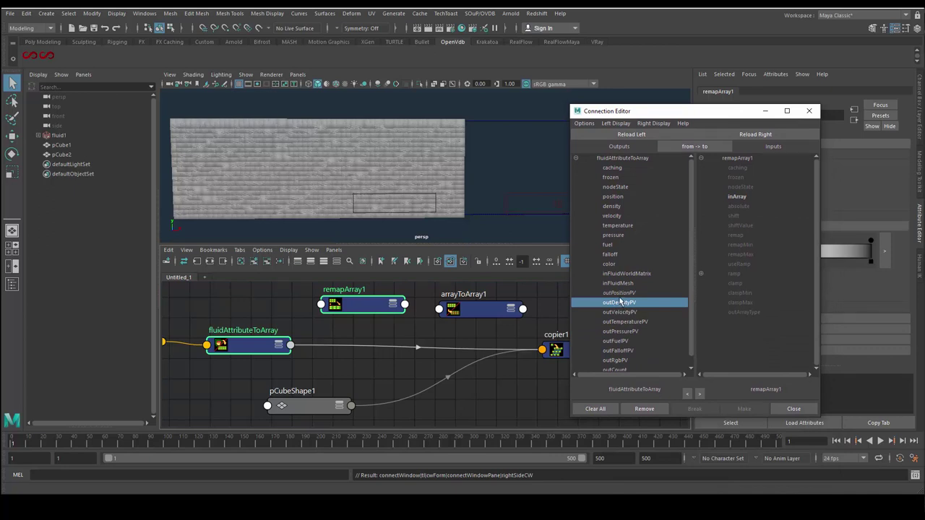
pyautogui.click(737, 197)
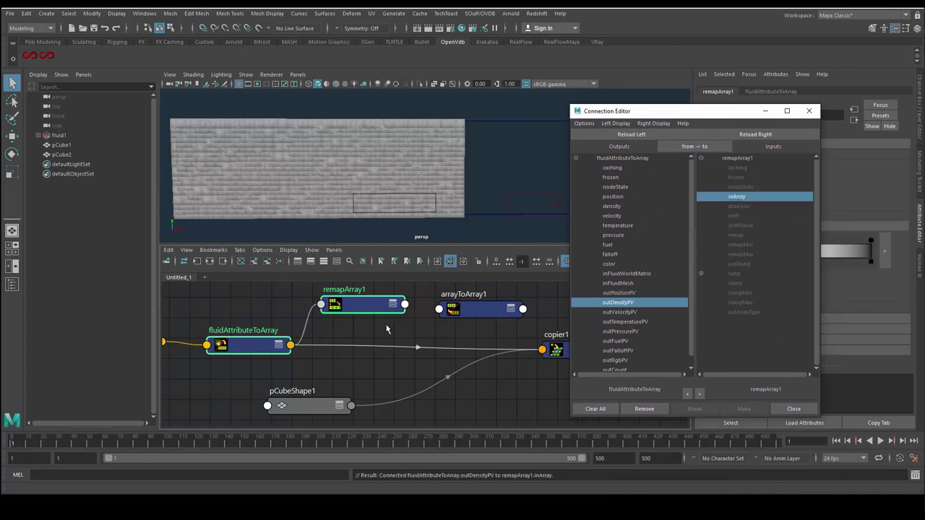
pyautogui.moveTo(695, 116)
pyautogui.mouseDown()
pyautogui.moveTo(609, 112)
pyautogui.moveTo(571, 376)
pyautogui.mouseUp()
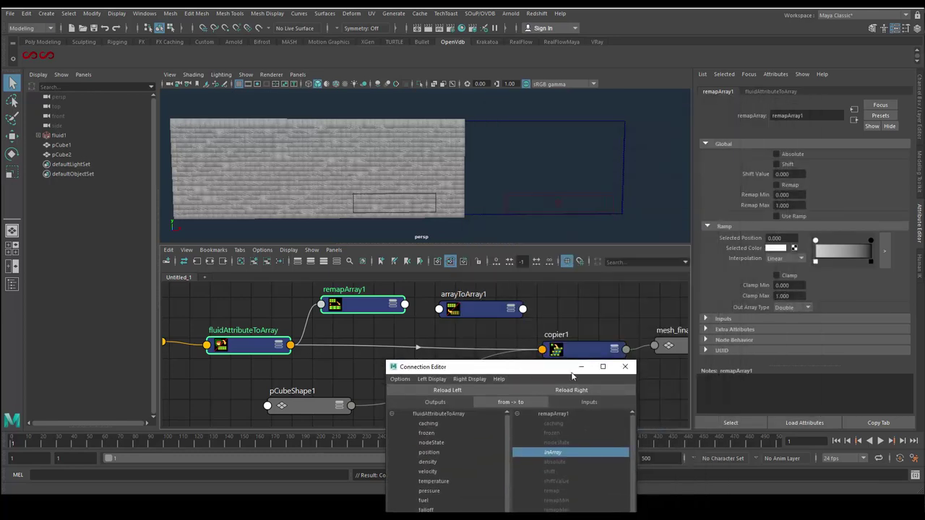
pyautogui.moveTo(570, 374); pyautogui.dragTo(704, 455)
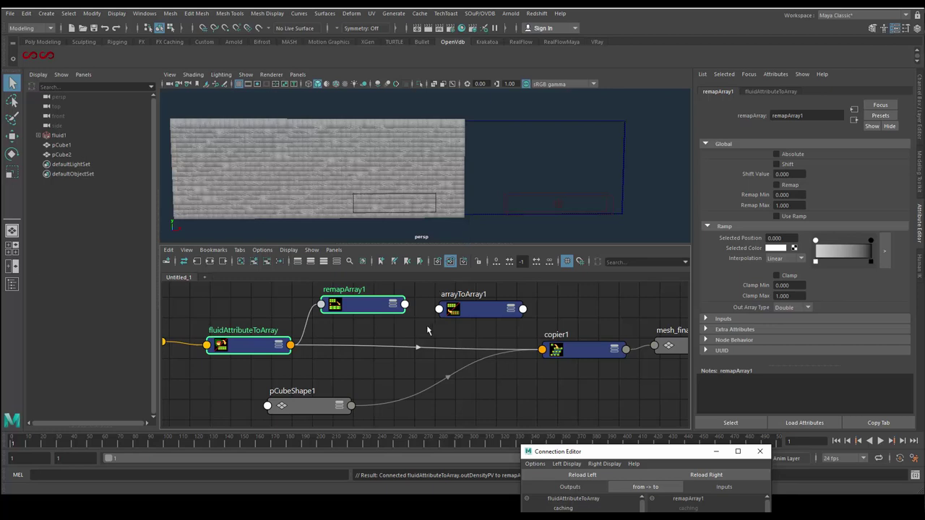
pyautogui.click(405, 305)
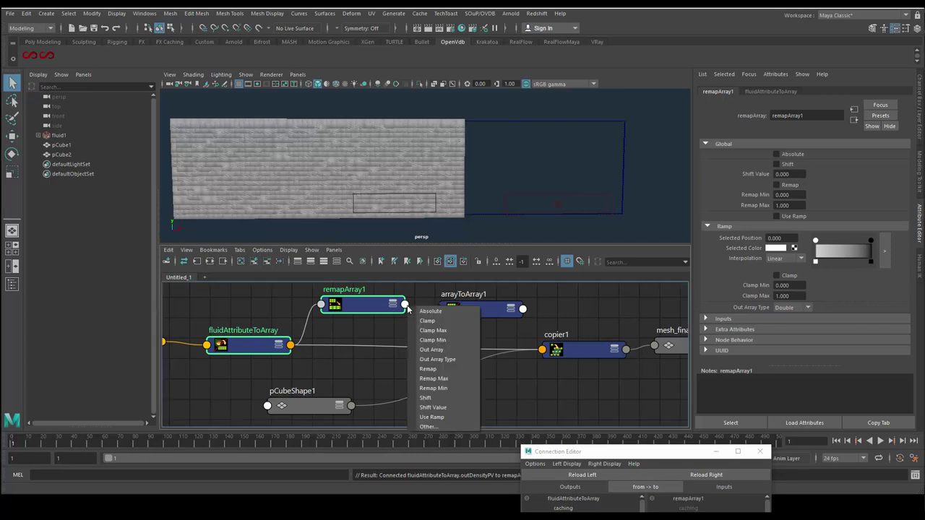
# Connect remapArray1's outArray to arrayToArray1's inArray1
pyautogui.click(432, 349)
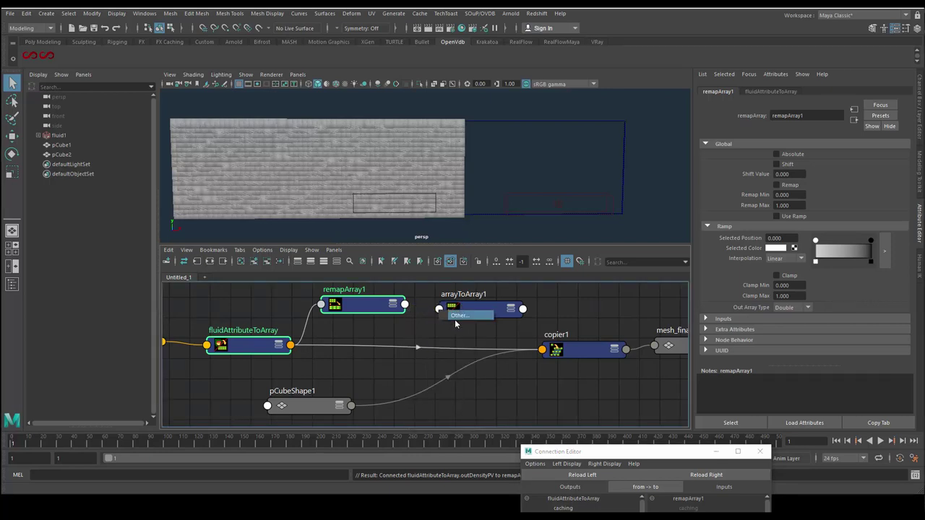
pyautogui.click(458, 318)
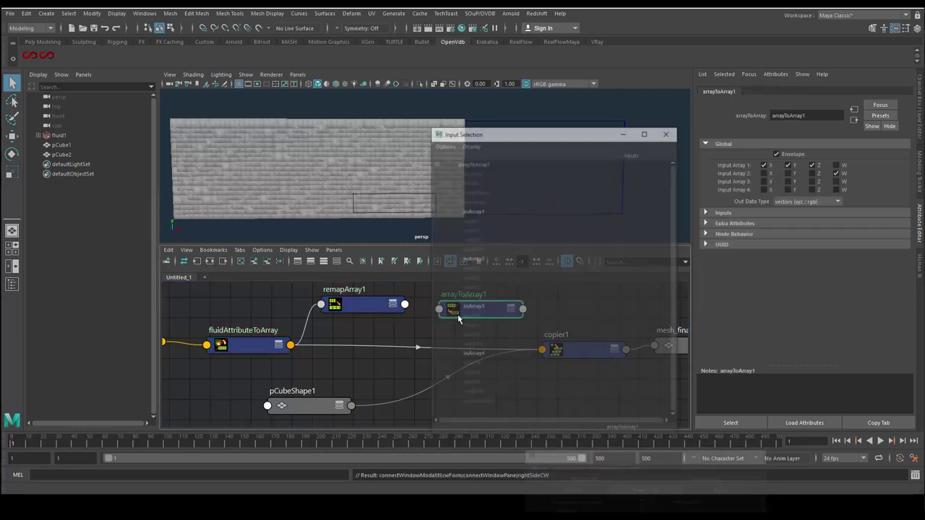
pyautogui.click(474, 211)
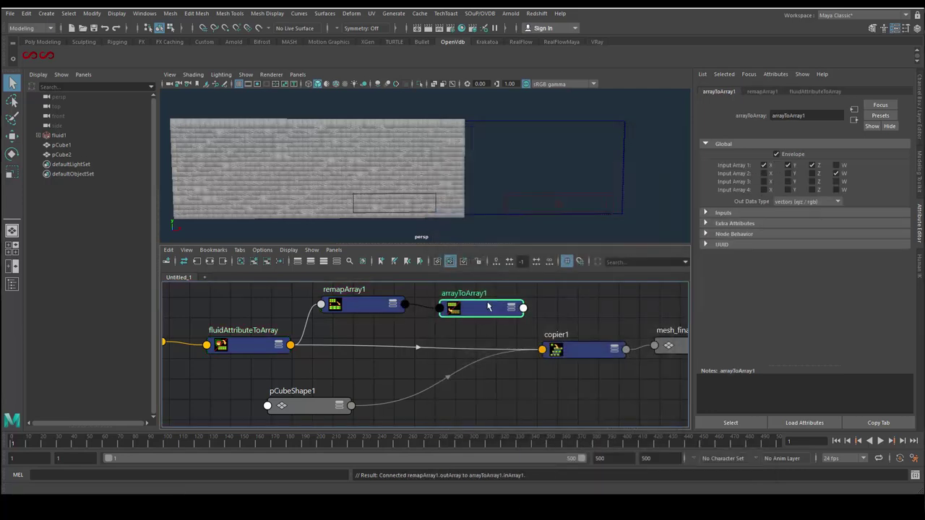
pyautogui.moveTo(483, 318); pyautogui.dragTo(482, 309)
# Connect arrayToArray1's outArray to copier1's scaleArray in the Connection Editor
pyautogui.moveTo(480, 308); pyautogui.dragTo(578, 349, button='middle')
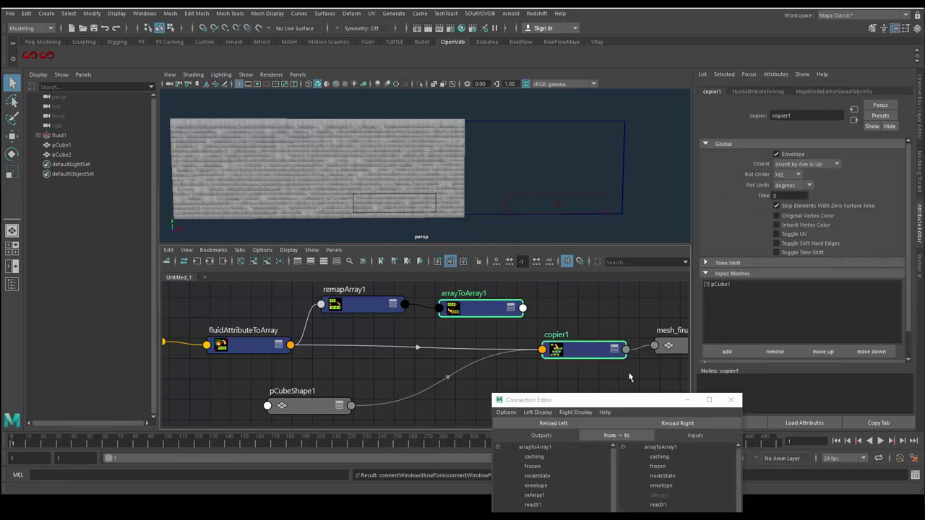
pyautogui.moveTo(623, 401); pyautogui.dragTo(743, 164)
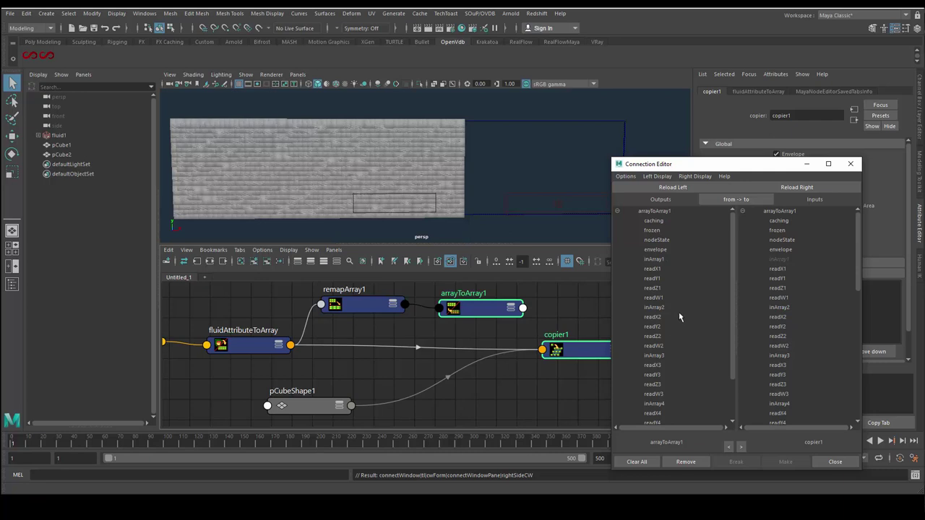
pyautogui.scroll(-2, 678, 311)
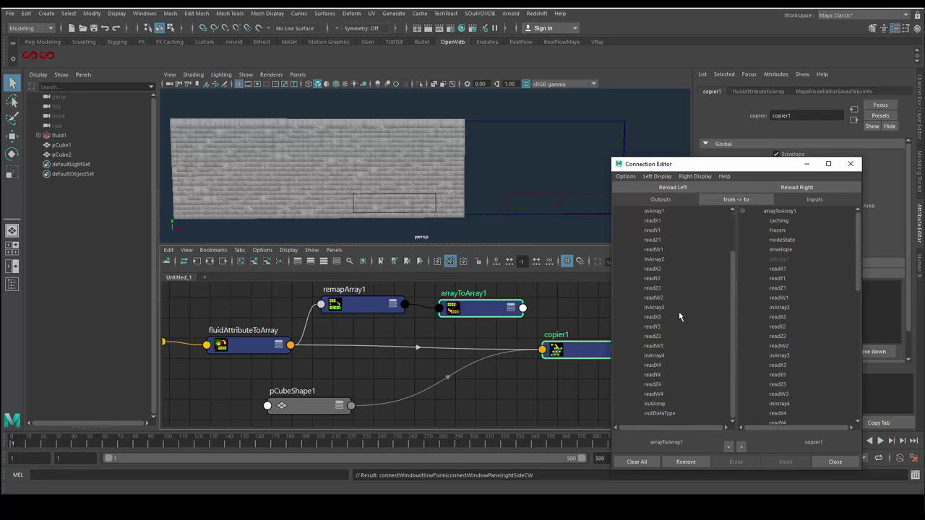
pyautogui.click(655, 404)
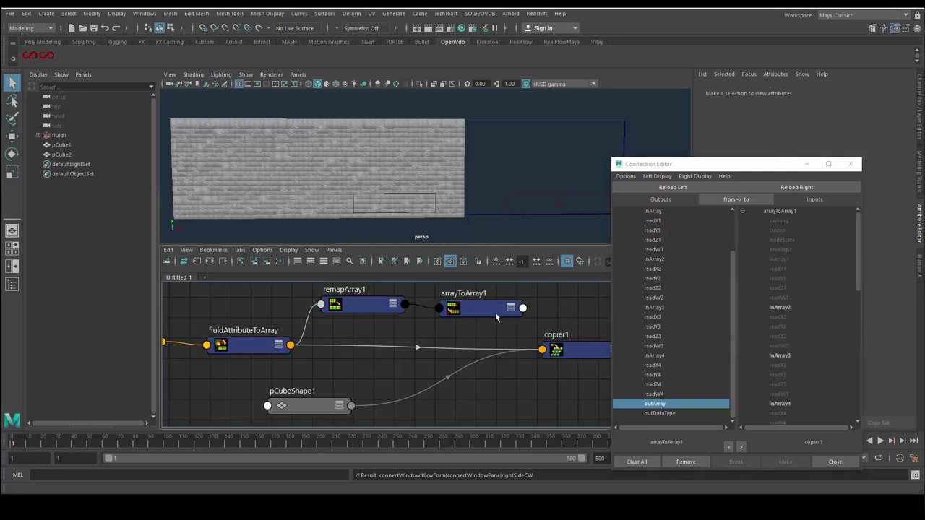
pyautogui.click(479, 310)
pyautogui.click(585, 356)
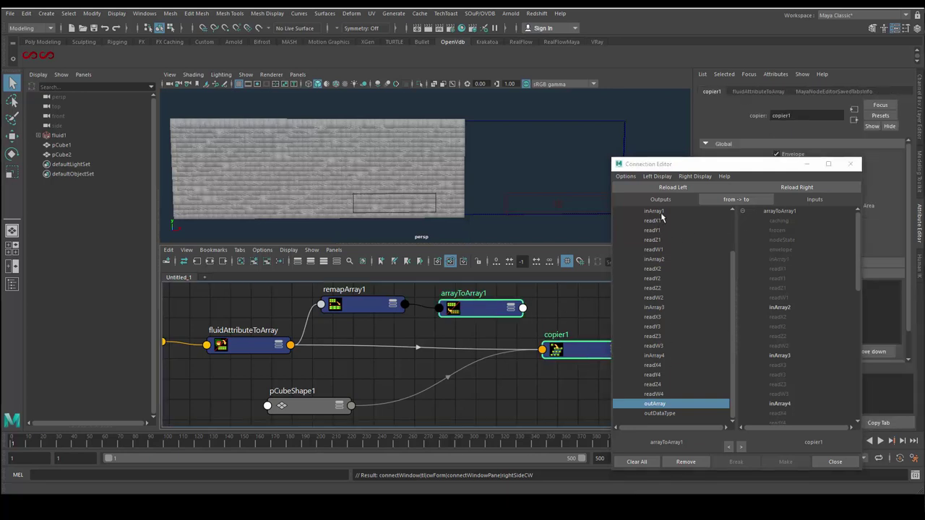
pyautogui.click(673, 188)
pyautogui.click(778, 191)
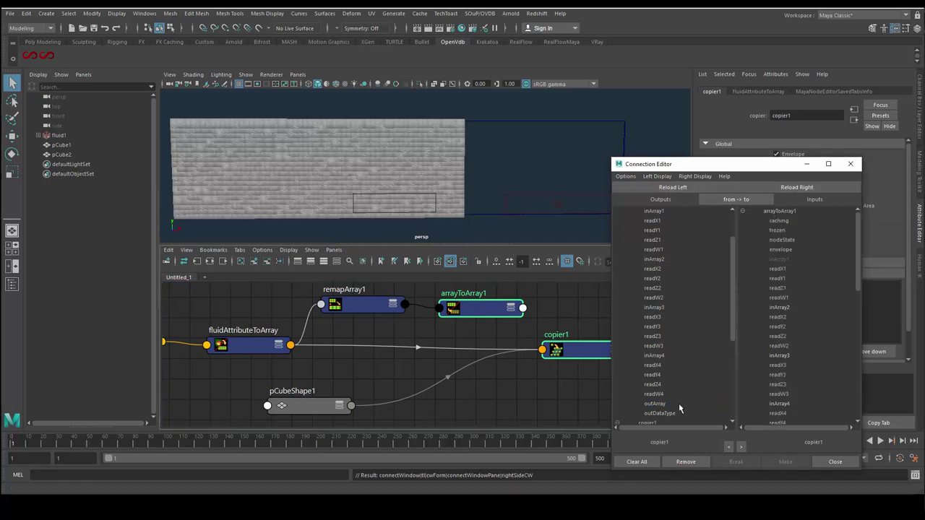
pyautogui.click(654, 404)
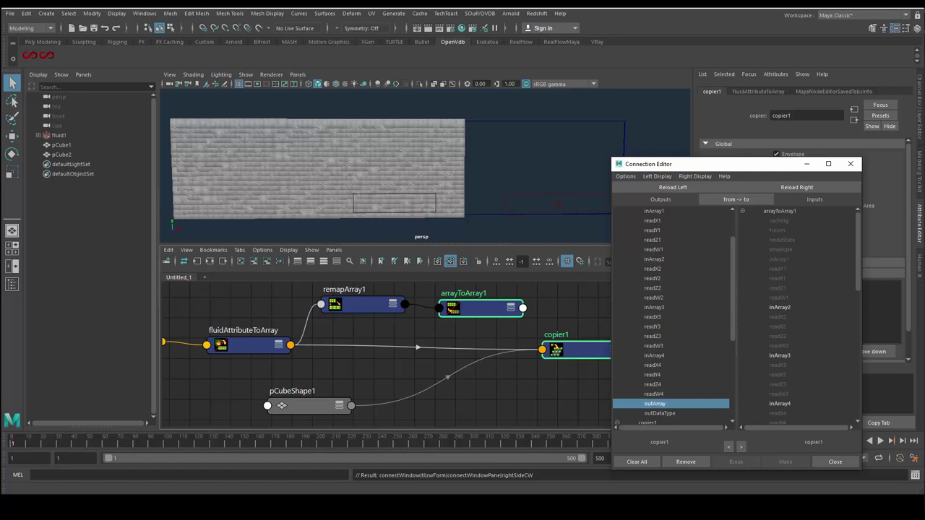
pyautogui.click(571, 350)
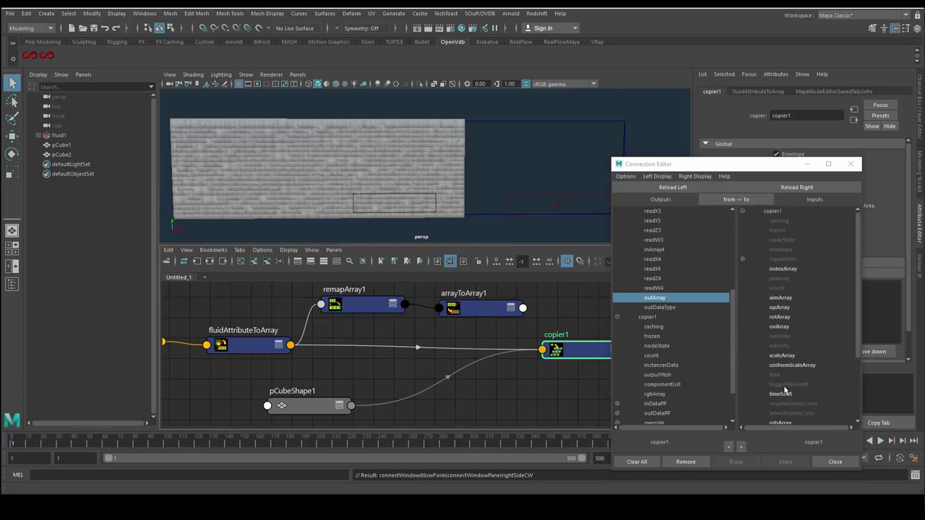
pyautogui.click(781, 357)
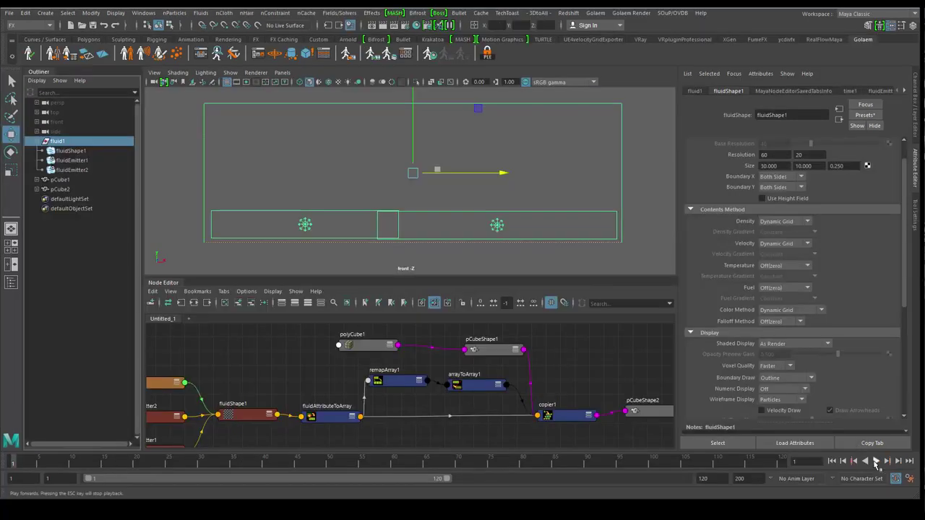
# Set the playback end to frame 500 and play the simulation to frame 133
pyautogui.click(876, 461)
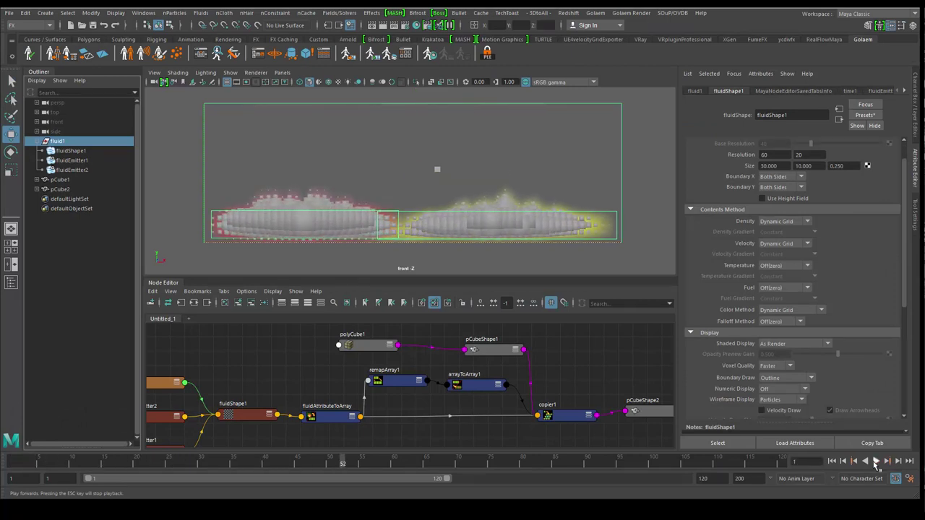
pyautogui.click(876, 461)
pyautogui.write('5')
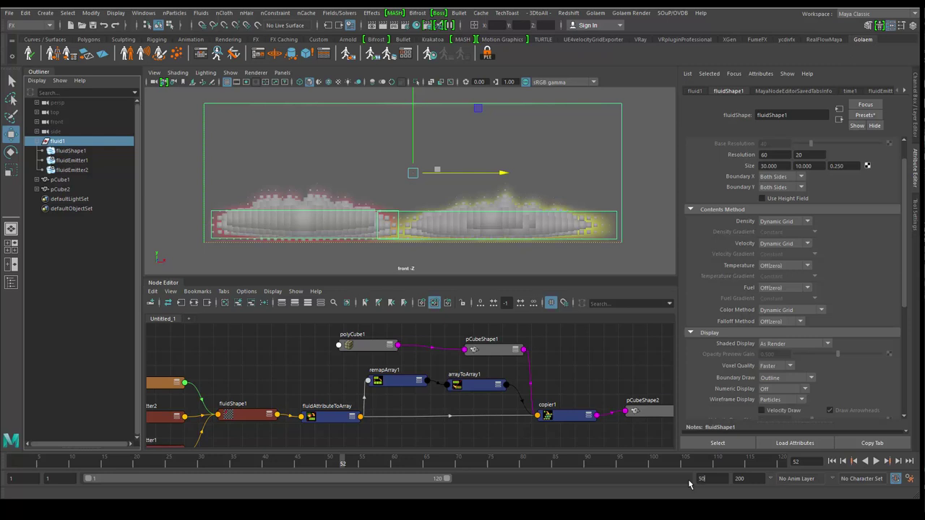
pyautogui.write('0')
pyautogui.press('Return')
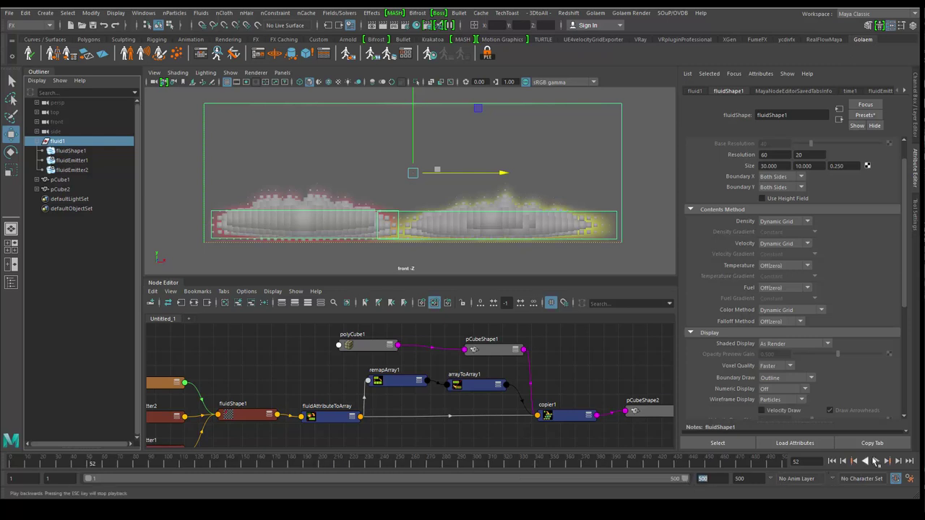
pyautogui.click(876, 463)
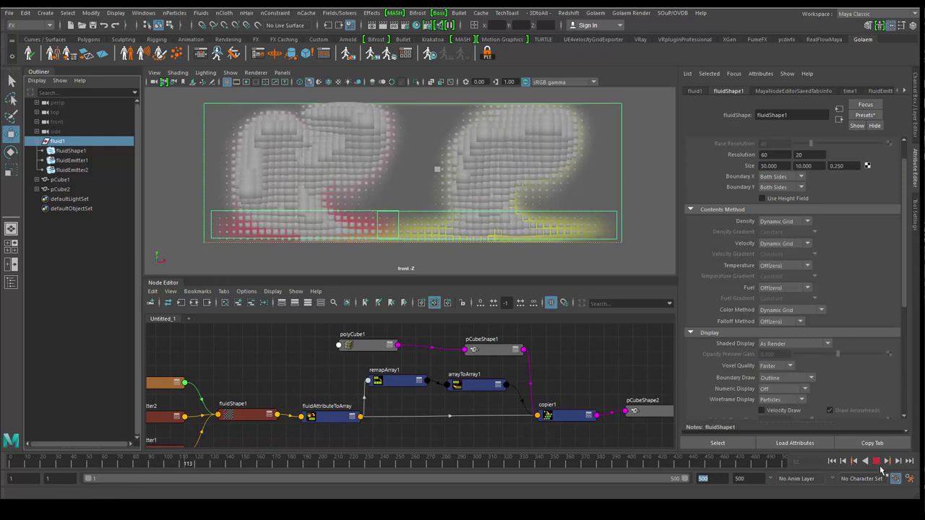
pyautogui.click(878, 463)
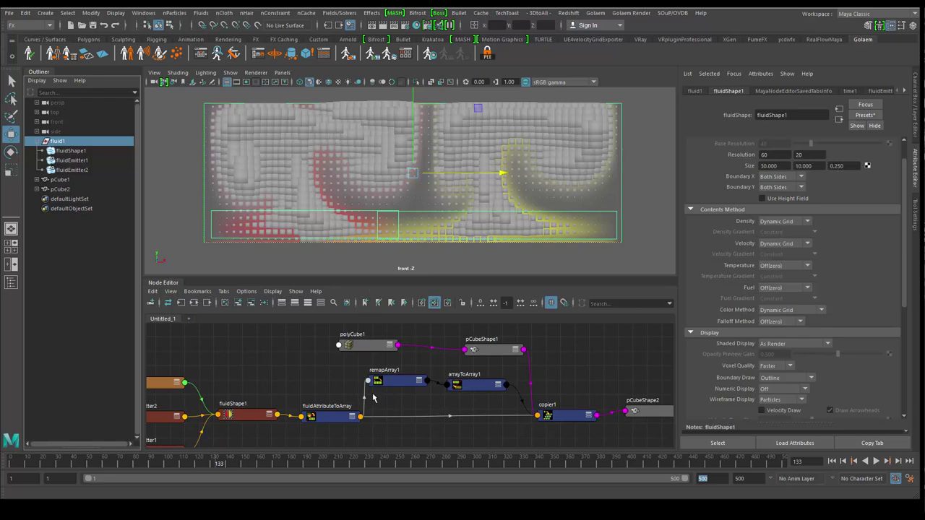
# Enable Clamp on remapArray1 and raise Clamp Max from 0.4 to 0.5
pyautogui.click(390, 386)
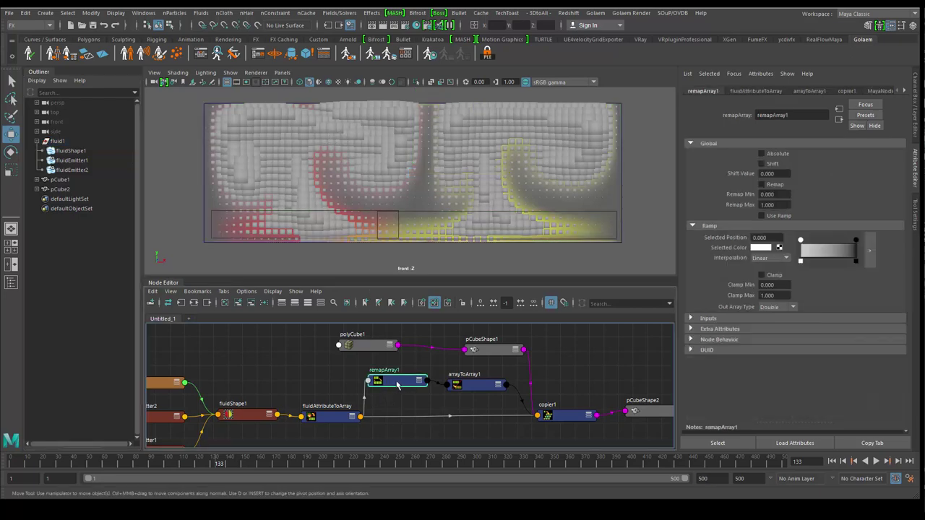
pyautogui.click(774, 276)
pyautogui.doubleClick(765, 296)
pyautogui.write('0.4')
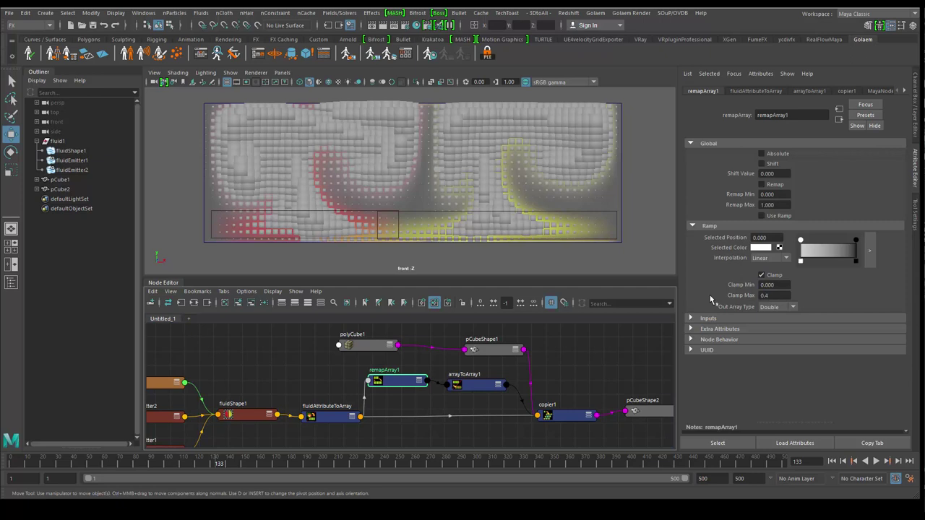
pyautogui.press('Return')
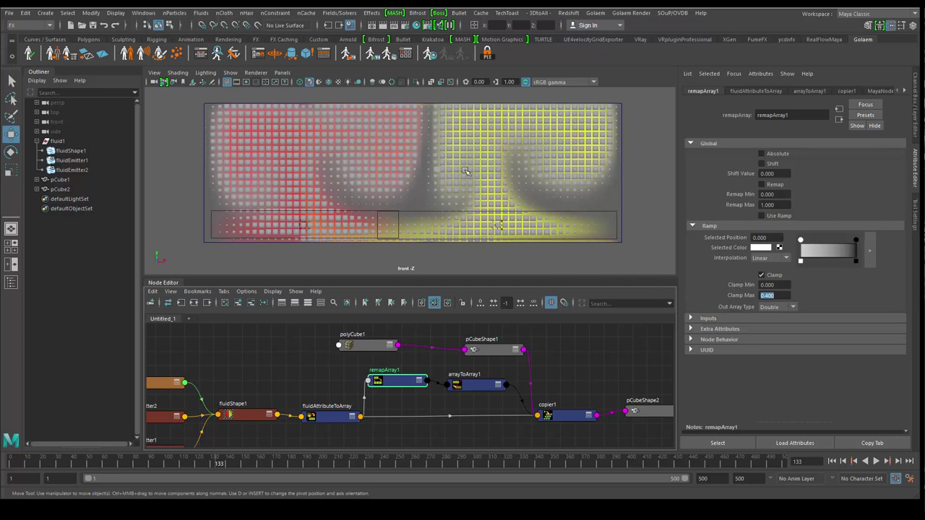
pyautogui.moveTo(854, 242)
pyautogui.mouseDown()
pyautogui.moveTo(808, 245)
pyautogui.moveTo(857, 243)
pyautogui.mouseUp()
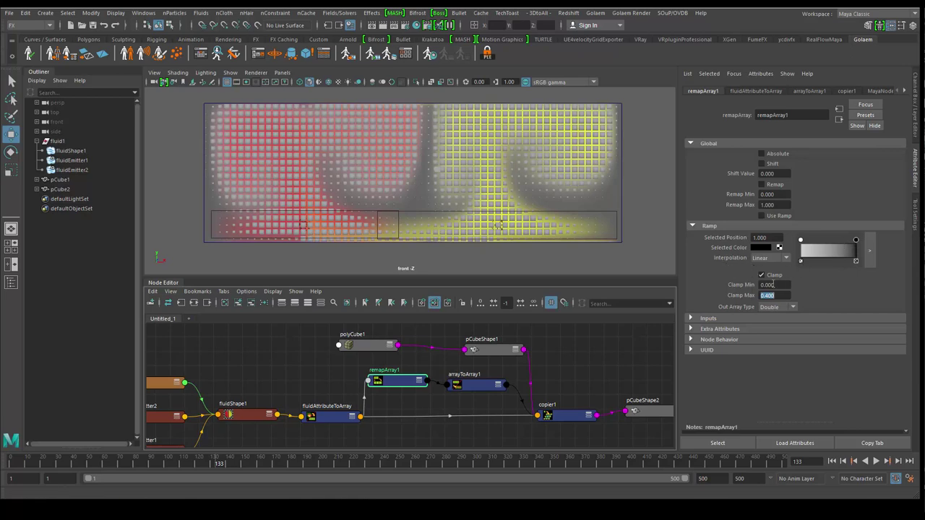
pyautogui.press('Return')
pyautogui.press('Return')
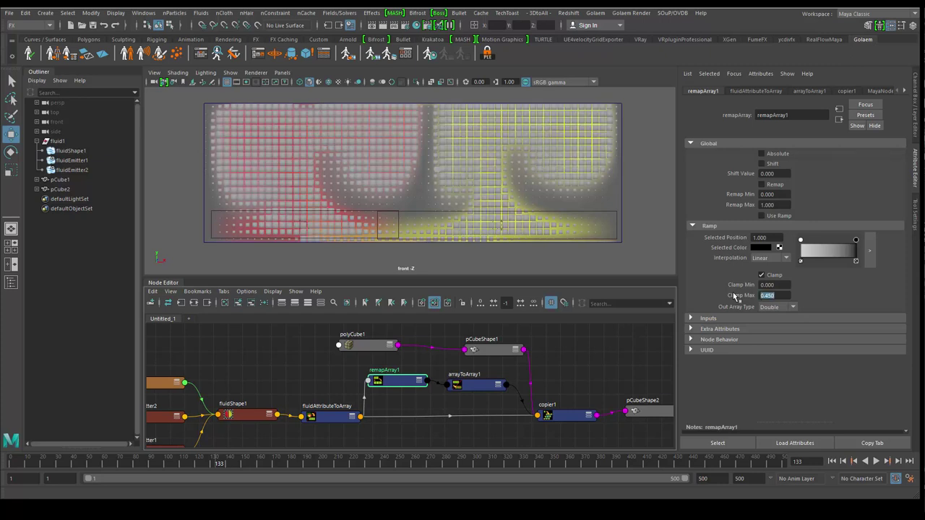
pyautogui.write('0.5')
pyautogui.press('Return')
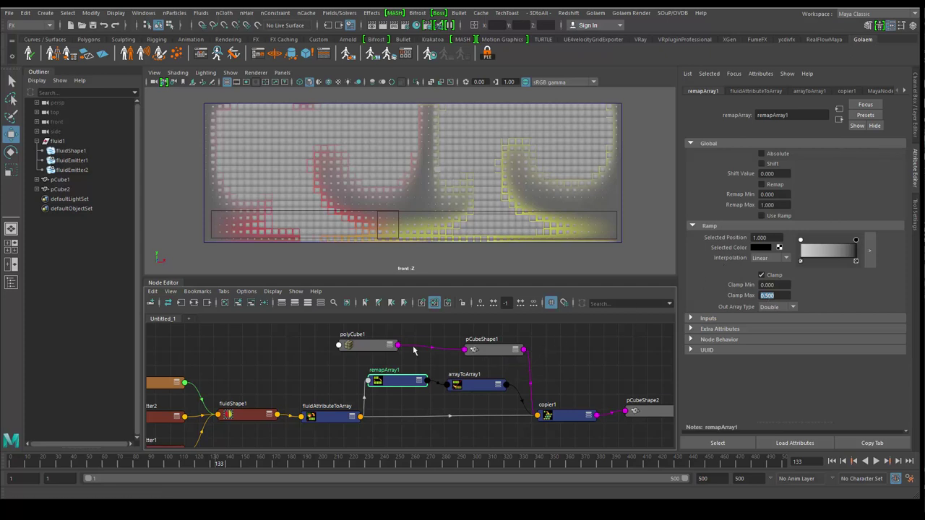
pyautogui.moveTo(372, 346); pyautogui.dragTo(390, 347)
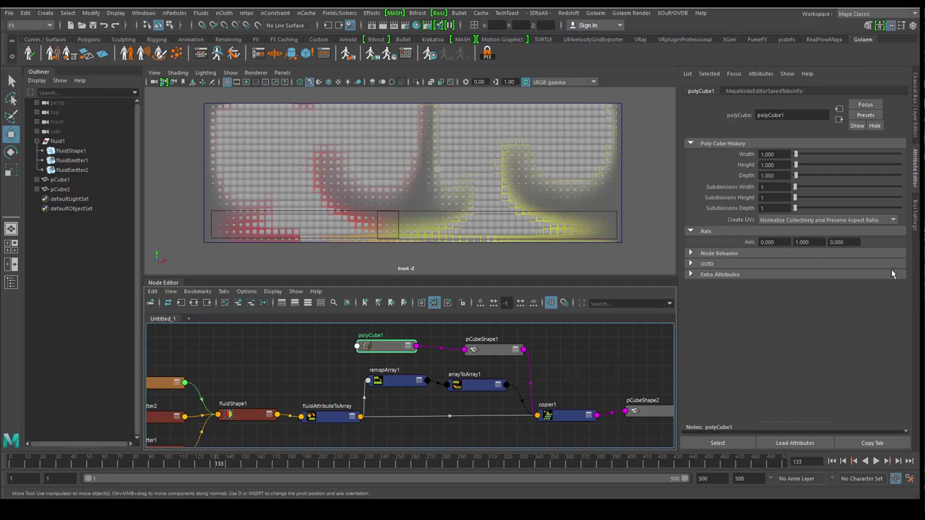
# Leave copier1 as the only selected node, deselecting fluidAttributeToArray
pyautogui.click(329, 416)
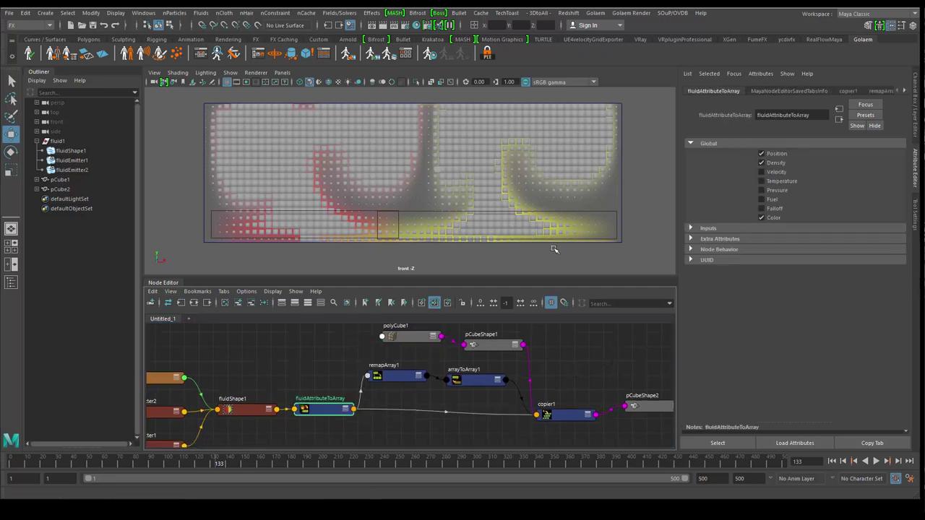
pyautogui.click(324, 411)
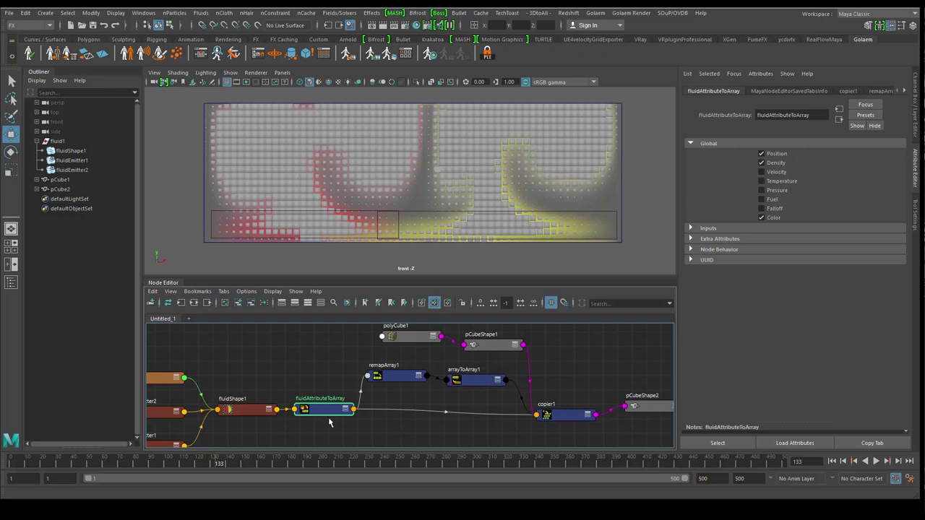
pyautogui.click(563, 416)
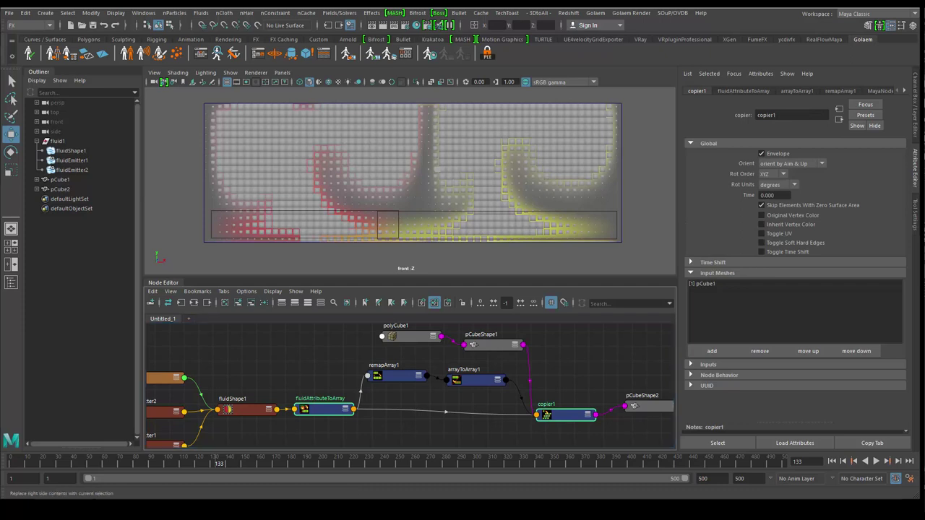
pyautogui.click(565, 419)
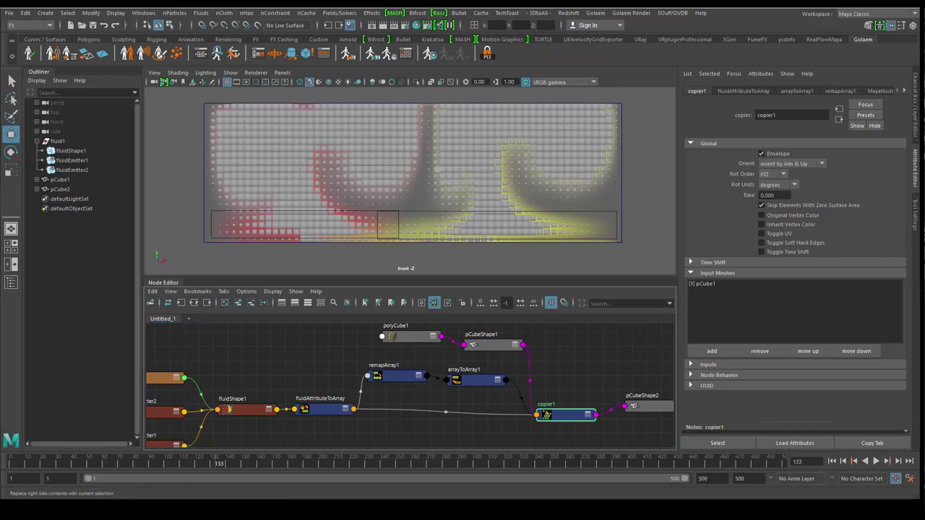
# Link outRgbPV to copier1's rgbArray in the Connection Editor, then close the editor
pyautogui.moveTo(875, 186); pyautogui.dragTo(660, 140)
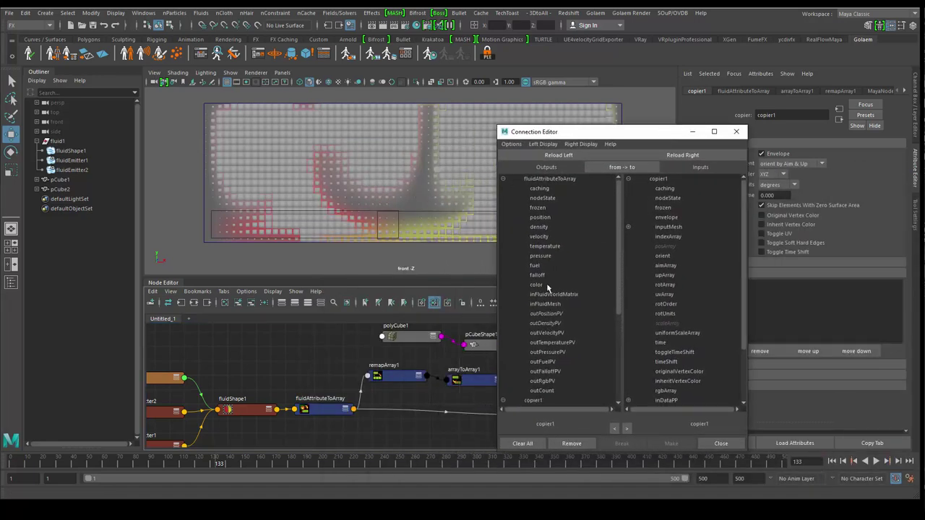
pyautogui.click(545, 381)
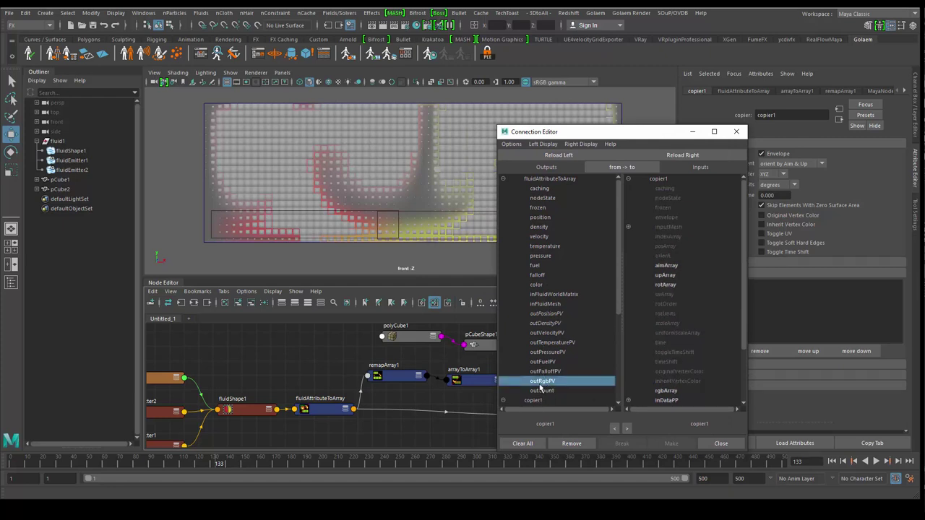
pyautogui.scroll(-2, 693, 354)
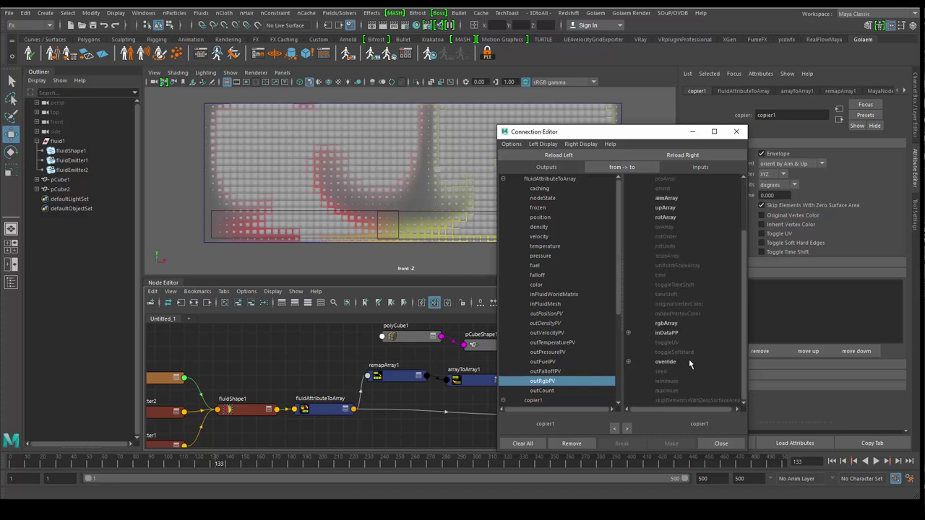
pyautogui.click(659, 324)
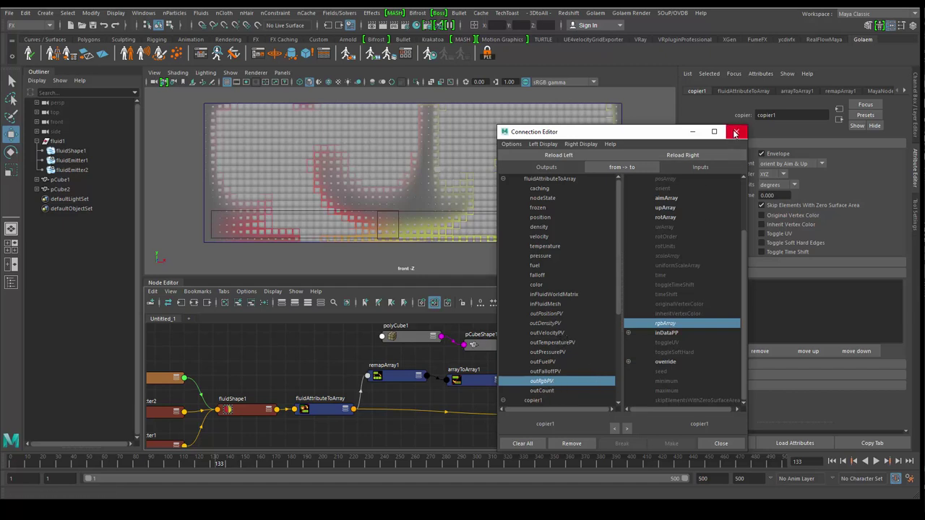
pyautogui.click(734, 133)
# Close the connections window and expand the copier1 node to show its inputs and outputs
pyautogui.click(735, 133)
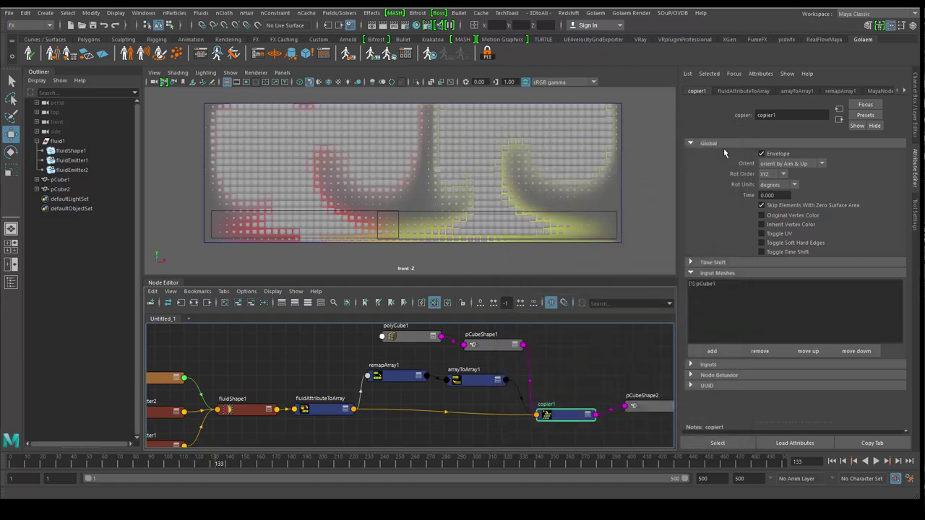
pyautogui.click(332, 415)
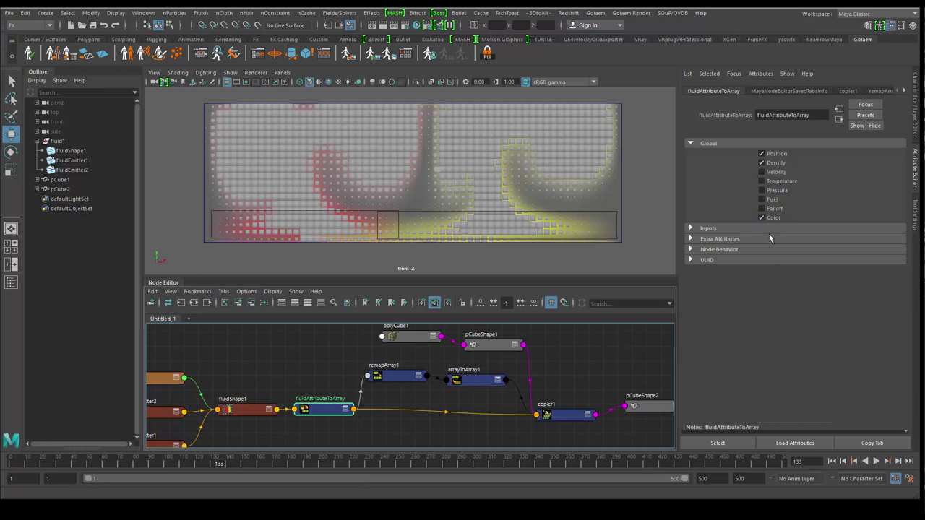
pyautogui.click(556, 414)
pyautogui.moveTo(556, 414); pyautogui.dragTo(554, 412)
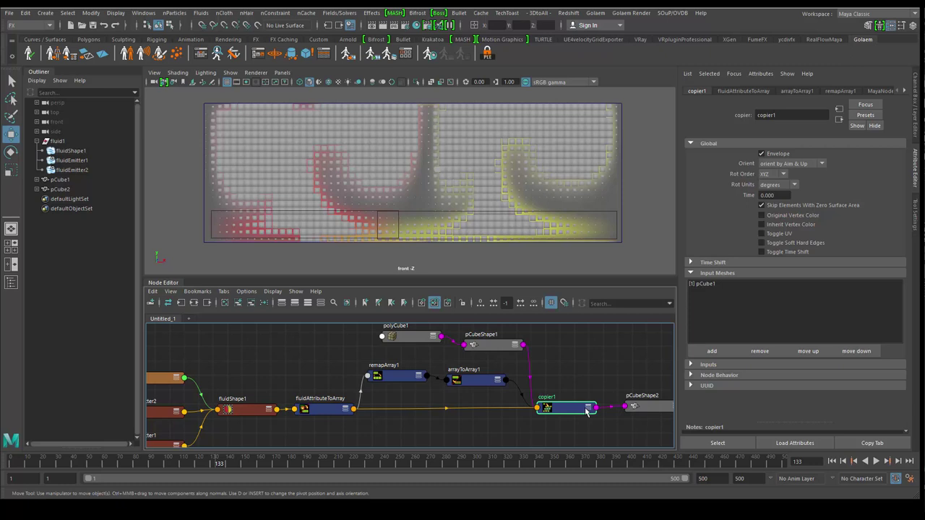
pyautogui.click(588, 410)
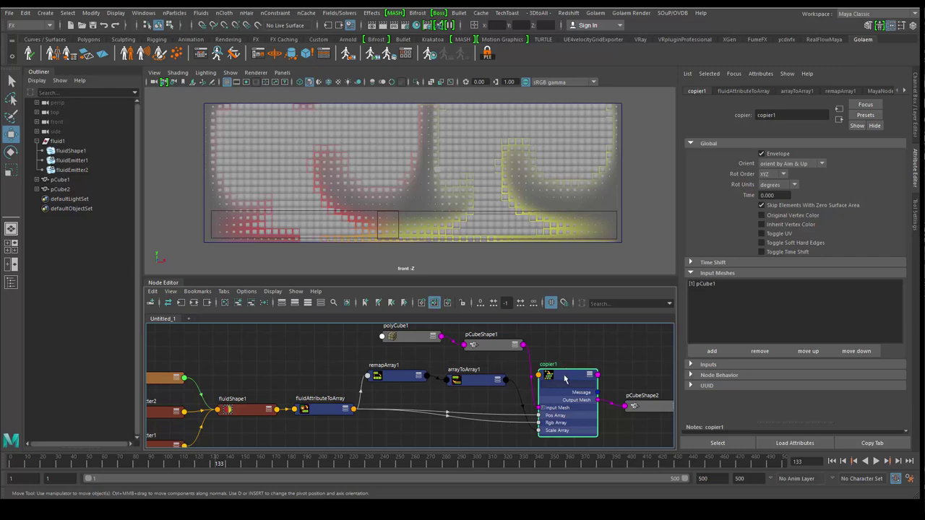
# Enable Inherit Vertex Color on copier1 and open pCubeShape2's Mesh Component Display options
pyautogui.moveTo(564, 377); pyautogui.dragTo(562, 376)
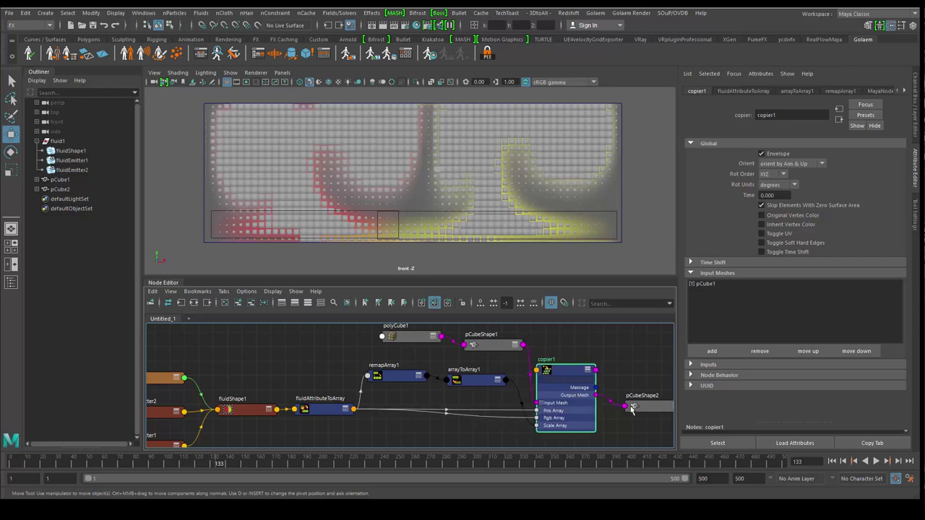
pyautogui.moveTo(632, 410); pyautogui.dragTo(642, 409)
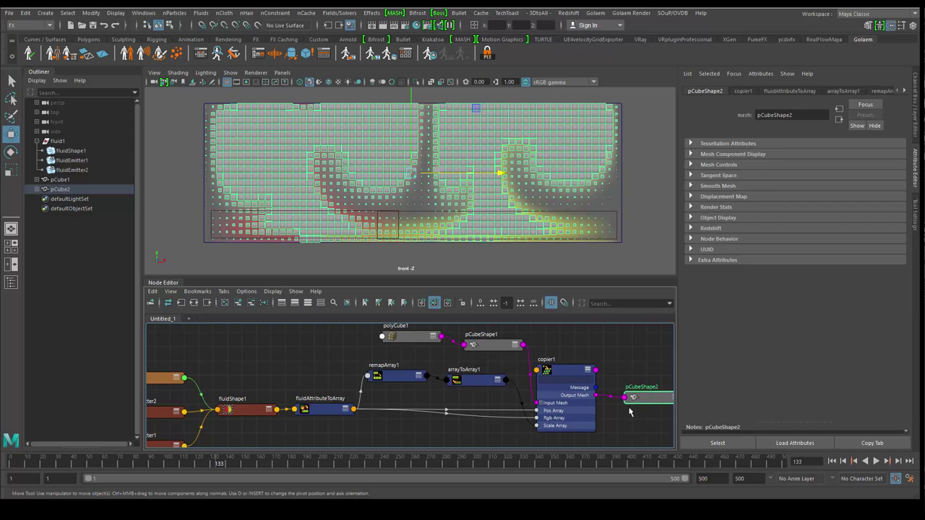
pyautogui.click(564, 372)
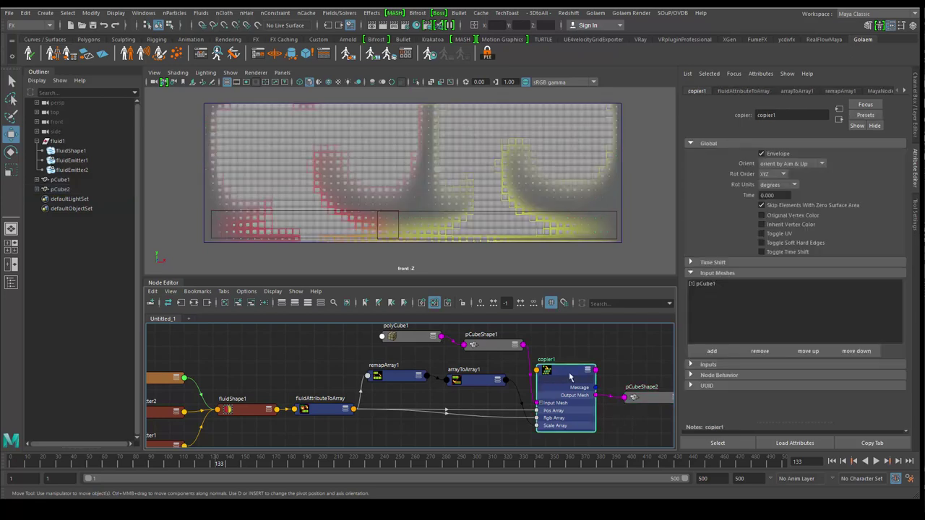
pyautogui.click(772, 226)
pyautogui.click(649, 403)
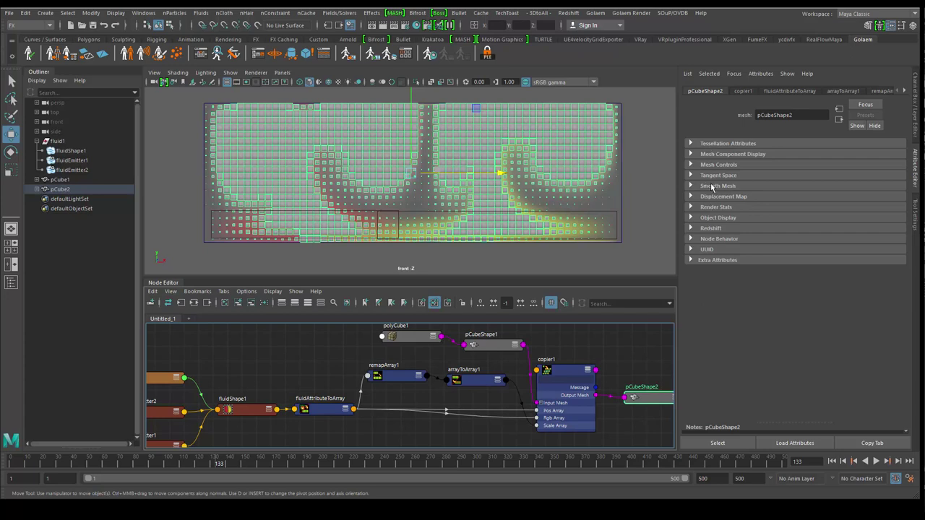
pyautogui.click(712, 155)
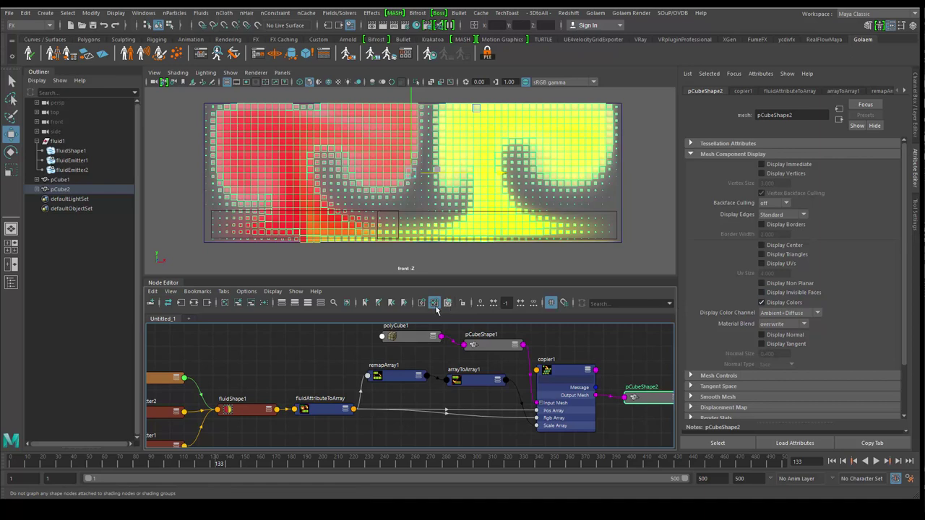
# Deselect everything by clicking empty space
pyautogui.click(588, 268)
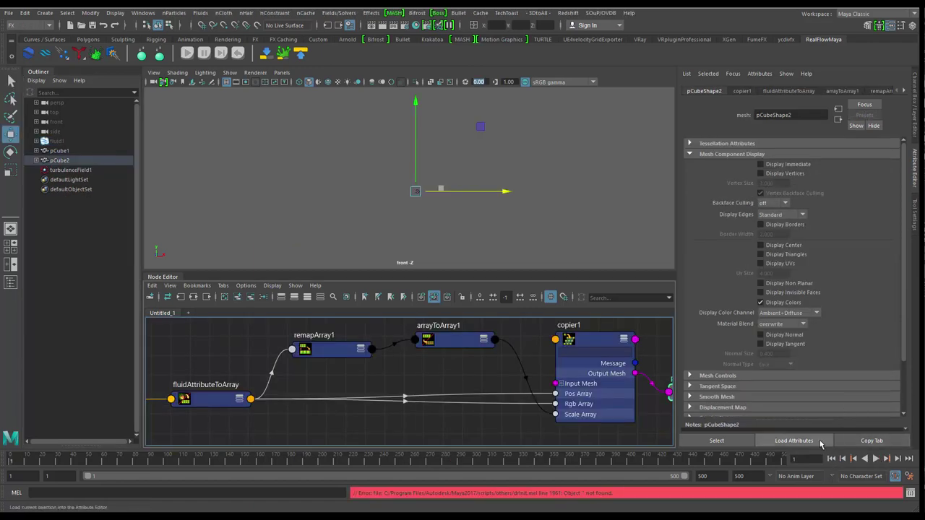
# Select fluid1 in the Outliner and play the simulation forward
pyautogui.click(58, 141)
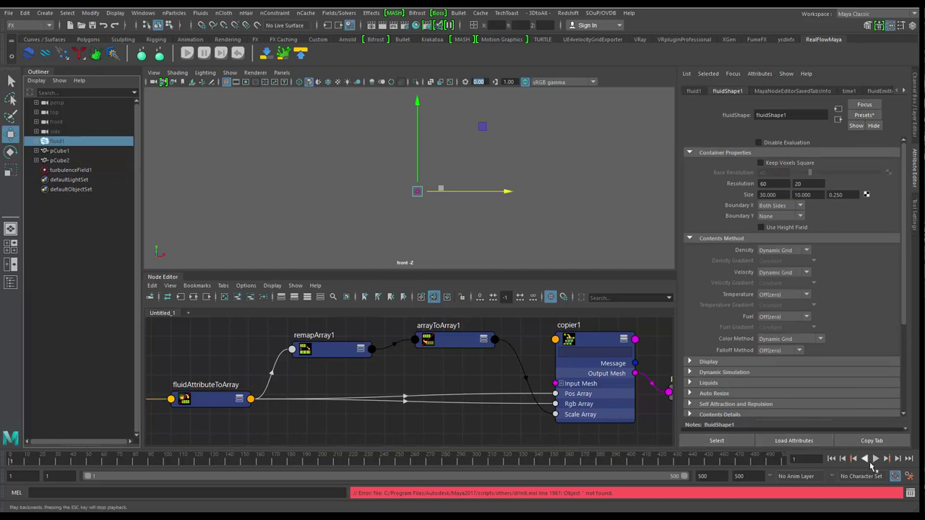
pyautogui.click(874, 458)
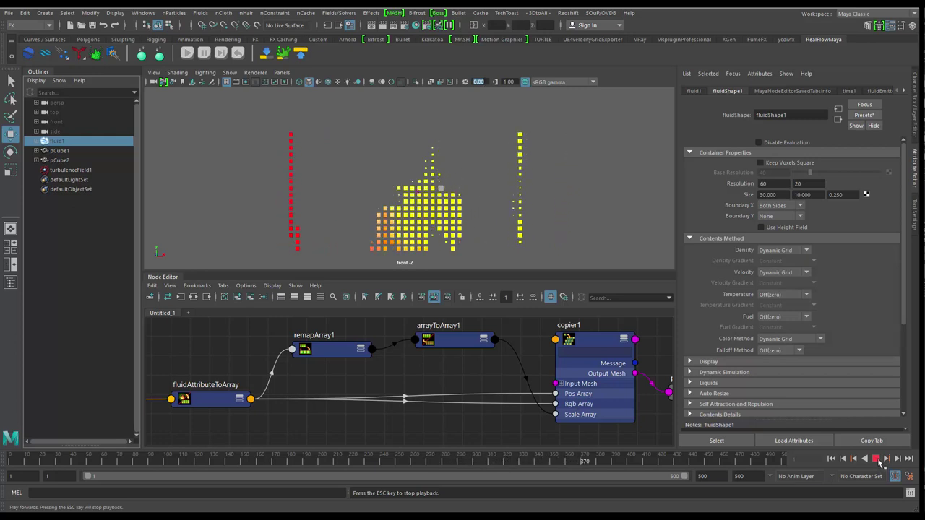
# Stop and replay the simulation from the start, then bring pCubeShape2 into view in the Node Editor
pyautogui.click(876, 460)
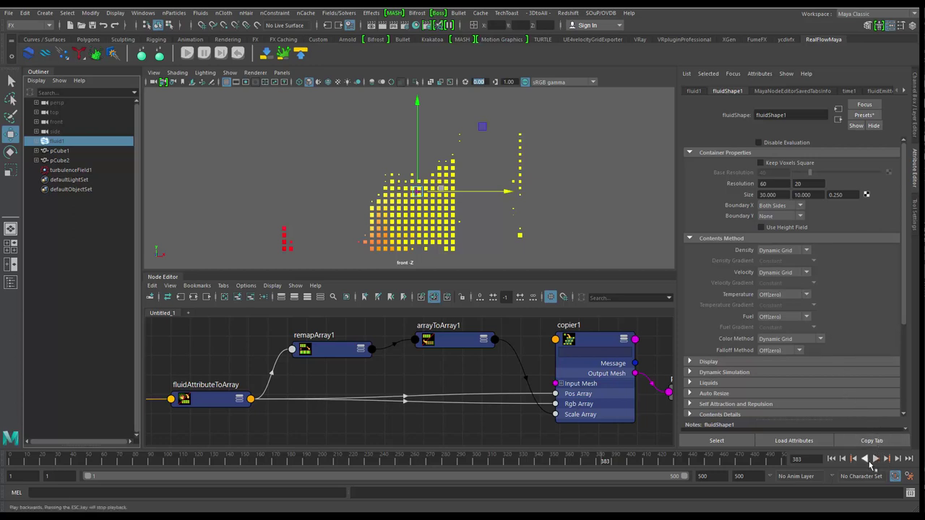
pyautogui.click(876, 459)
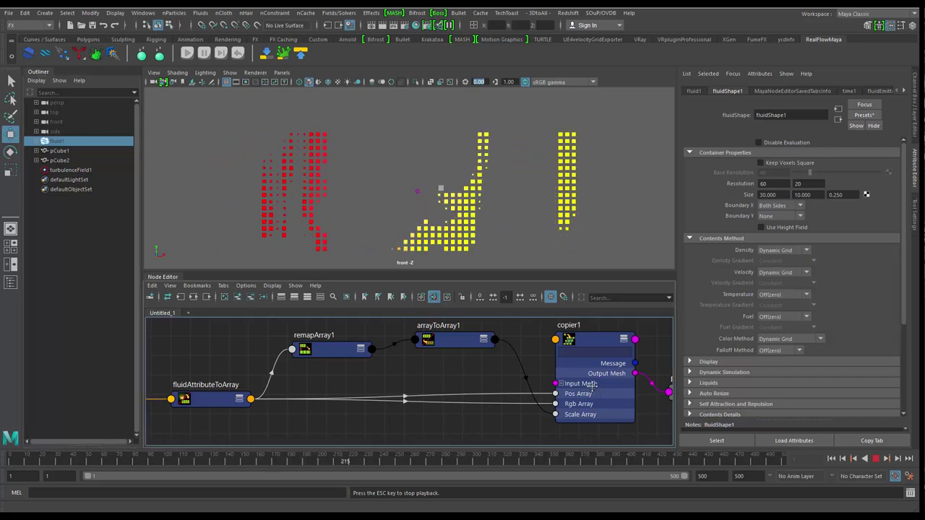
pyautogui.keyDown('alt'); pyautogui.moveTo(683, 397); pyautogui.dragTo(605, 390, button='middle'); pyautogui.keyUp('alt')
pyautogui.moveTo(606, 392); pyautogui.dragTo(604, 377)
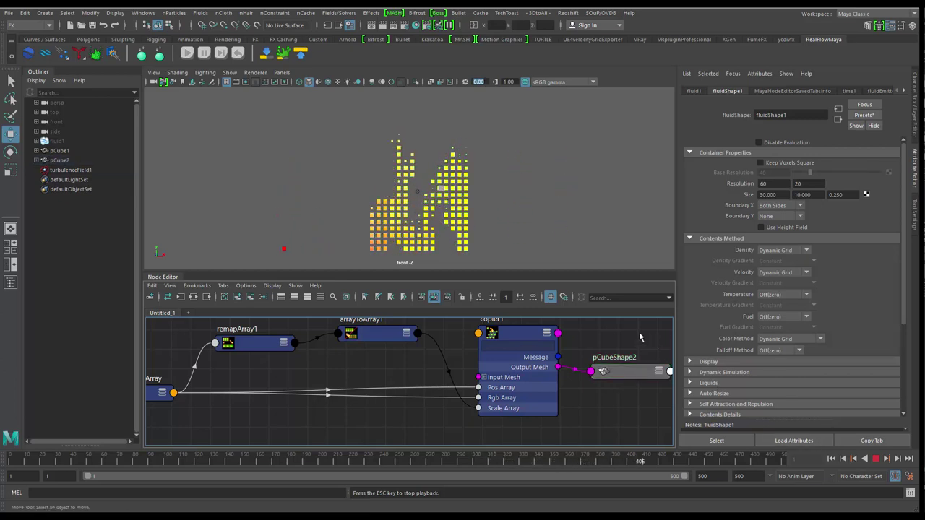
pyautogui.click(829, 441)
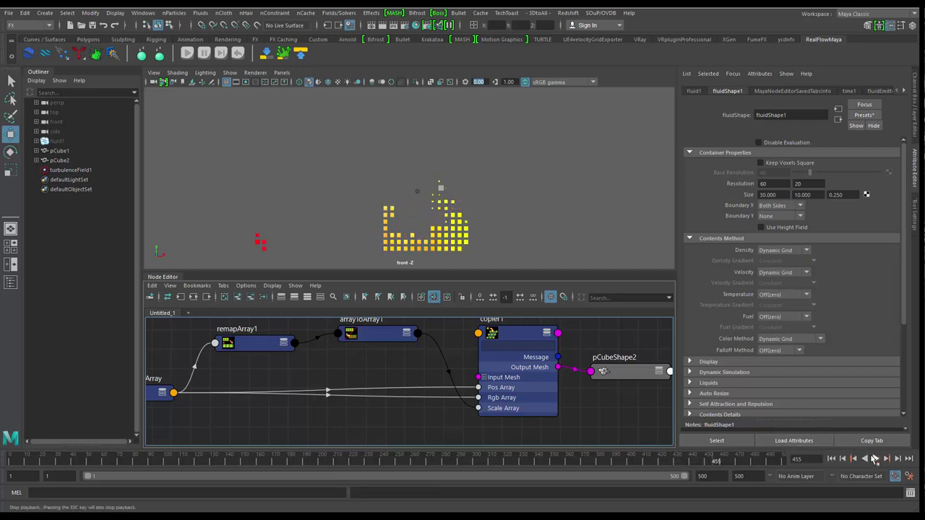